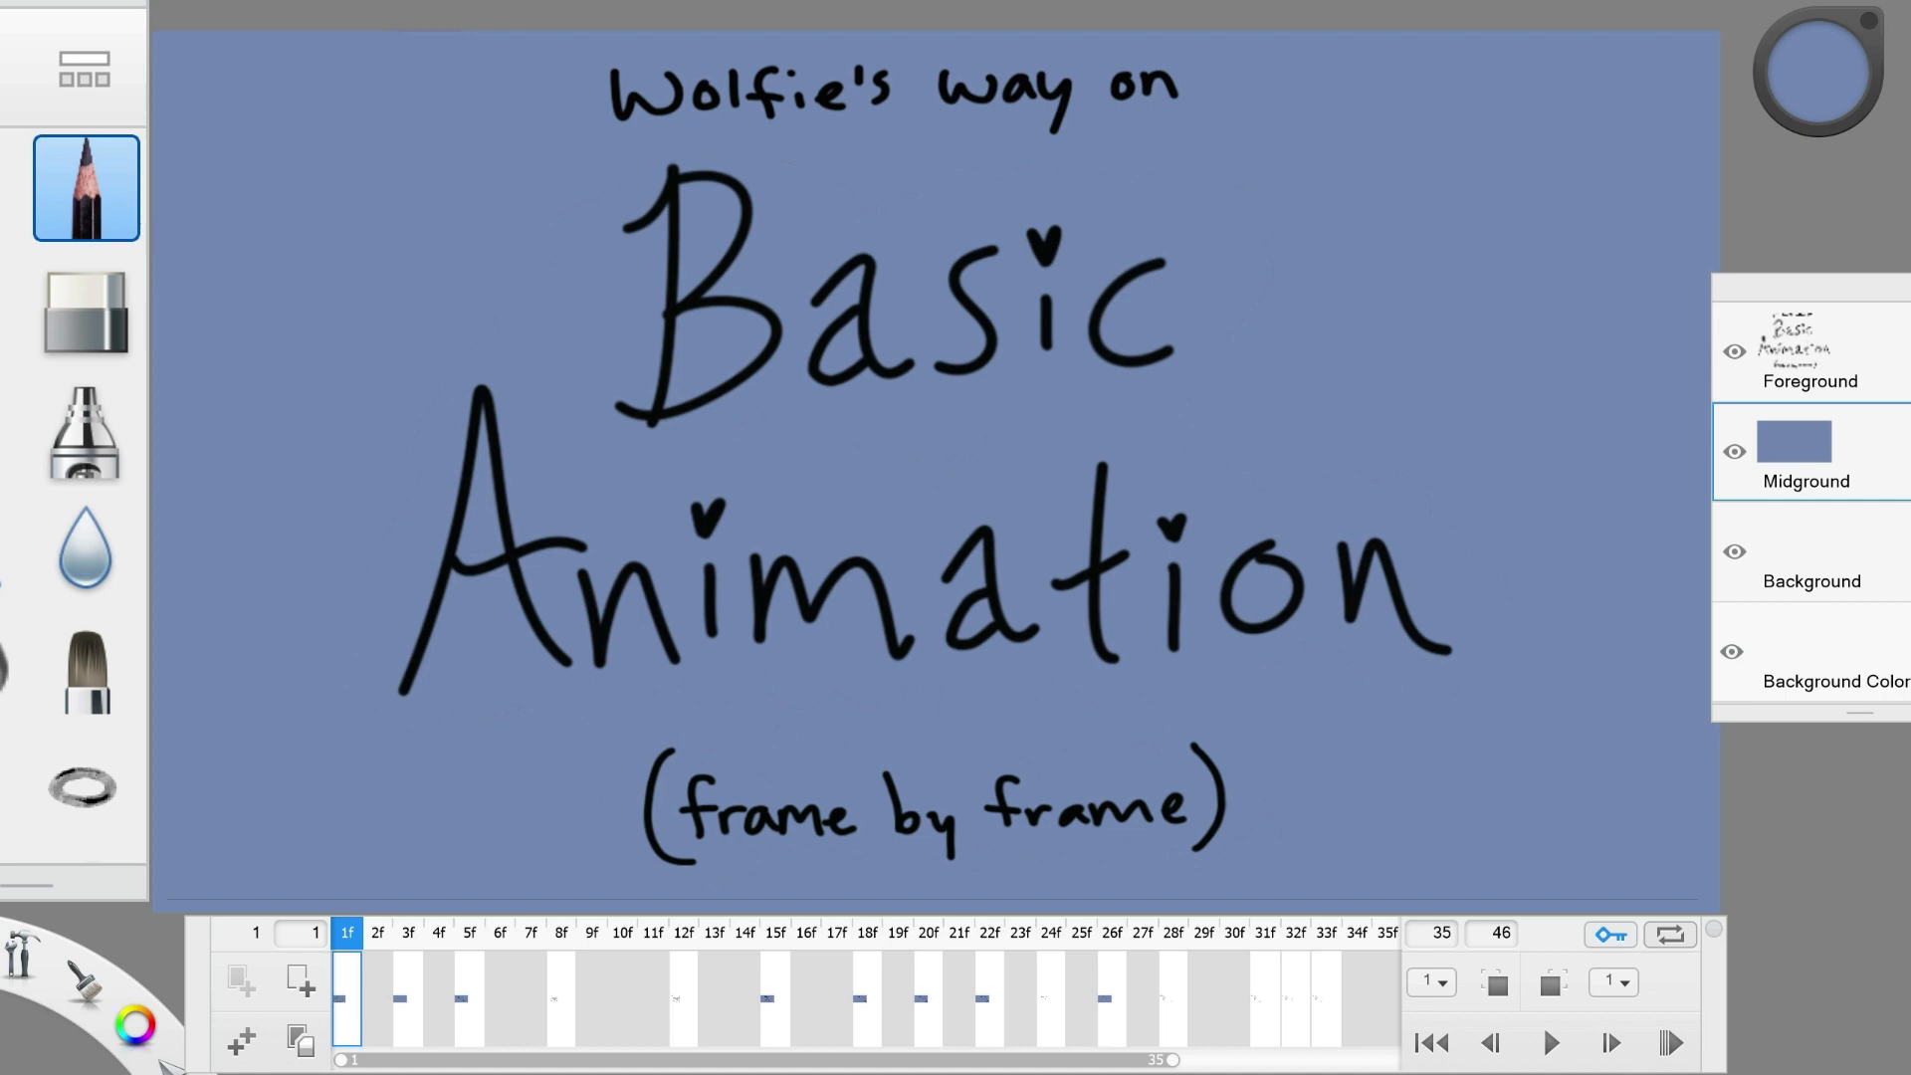
Advance the timeline to the third frame of the tutorial.
click(408, 997)
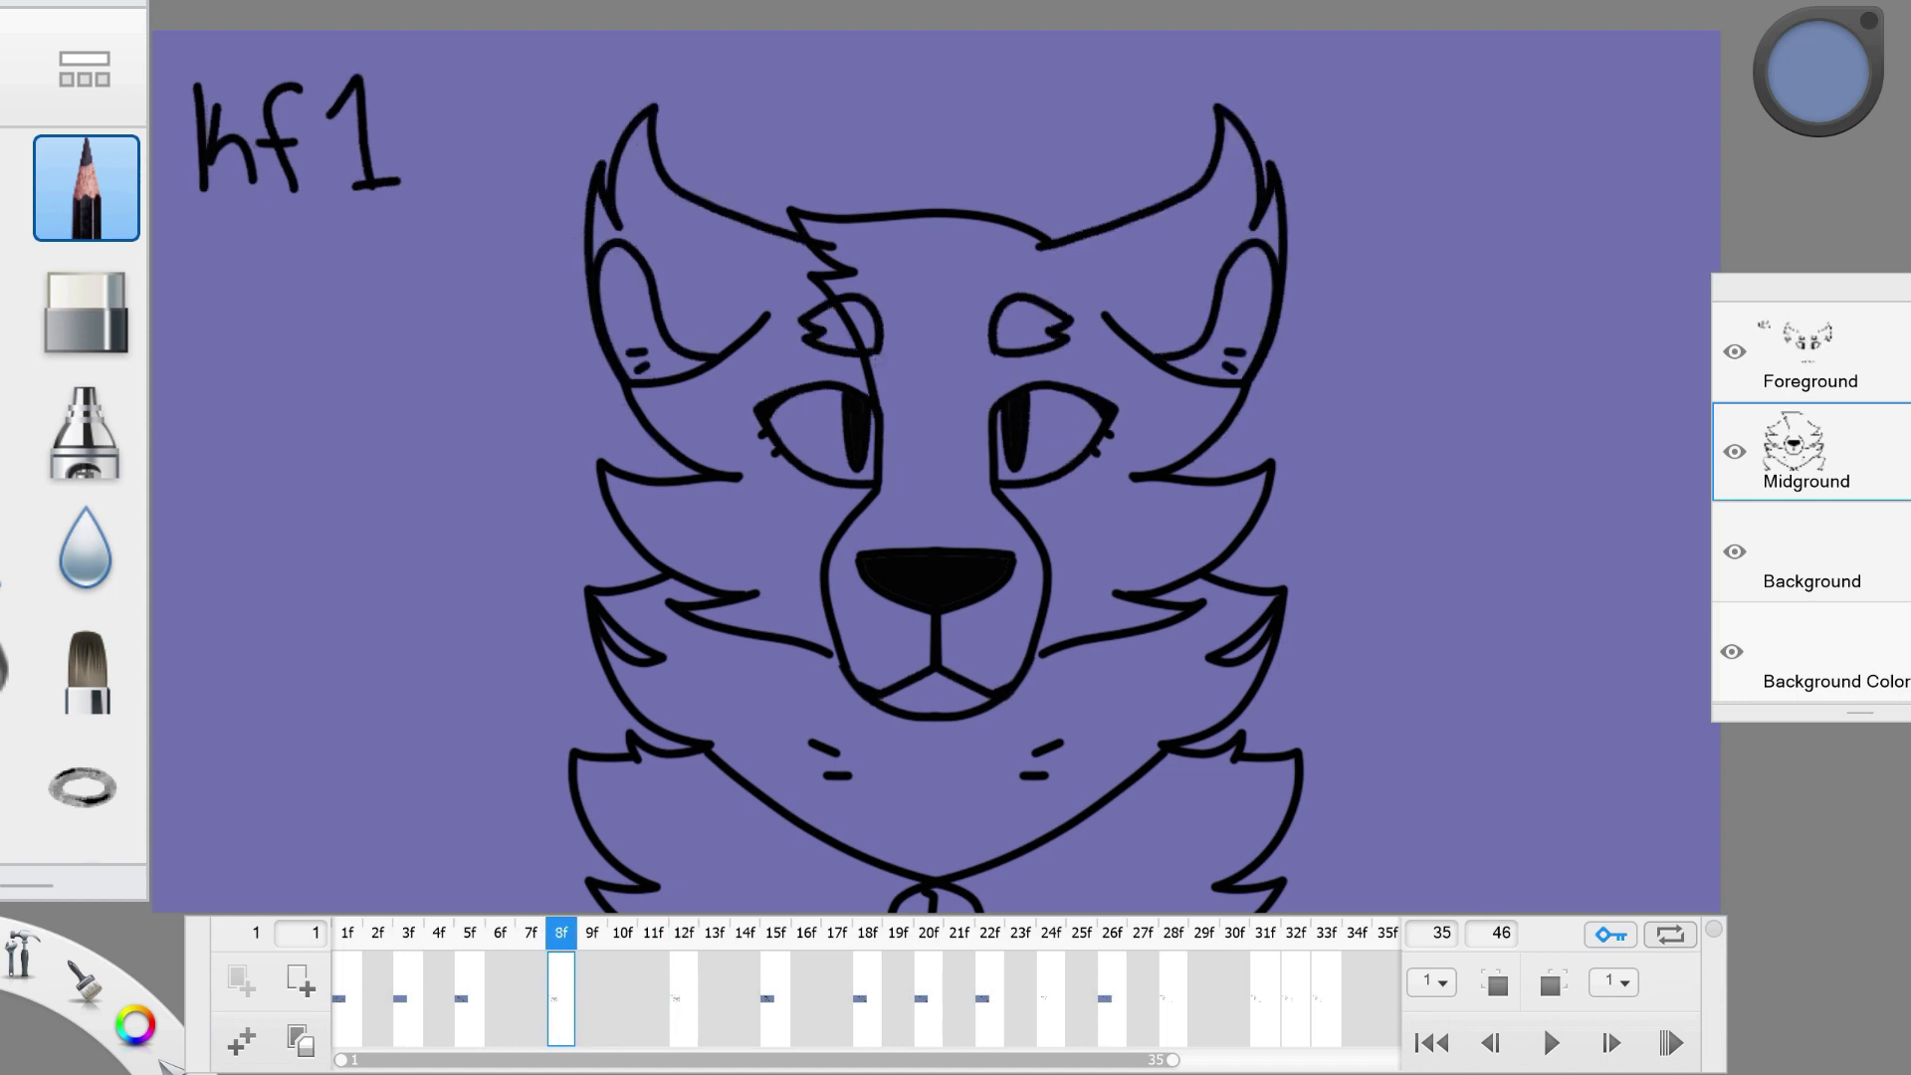
Jump to the second wolf key frame, then to the Inbetween frames slide.
click(684, 1000)
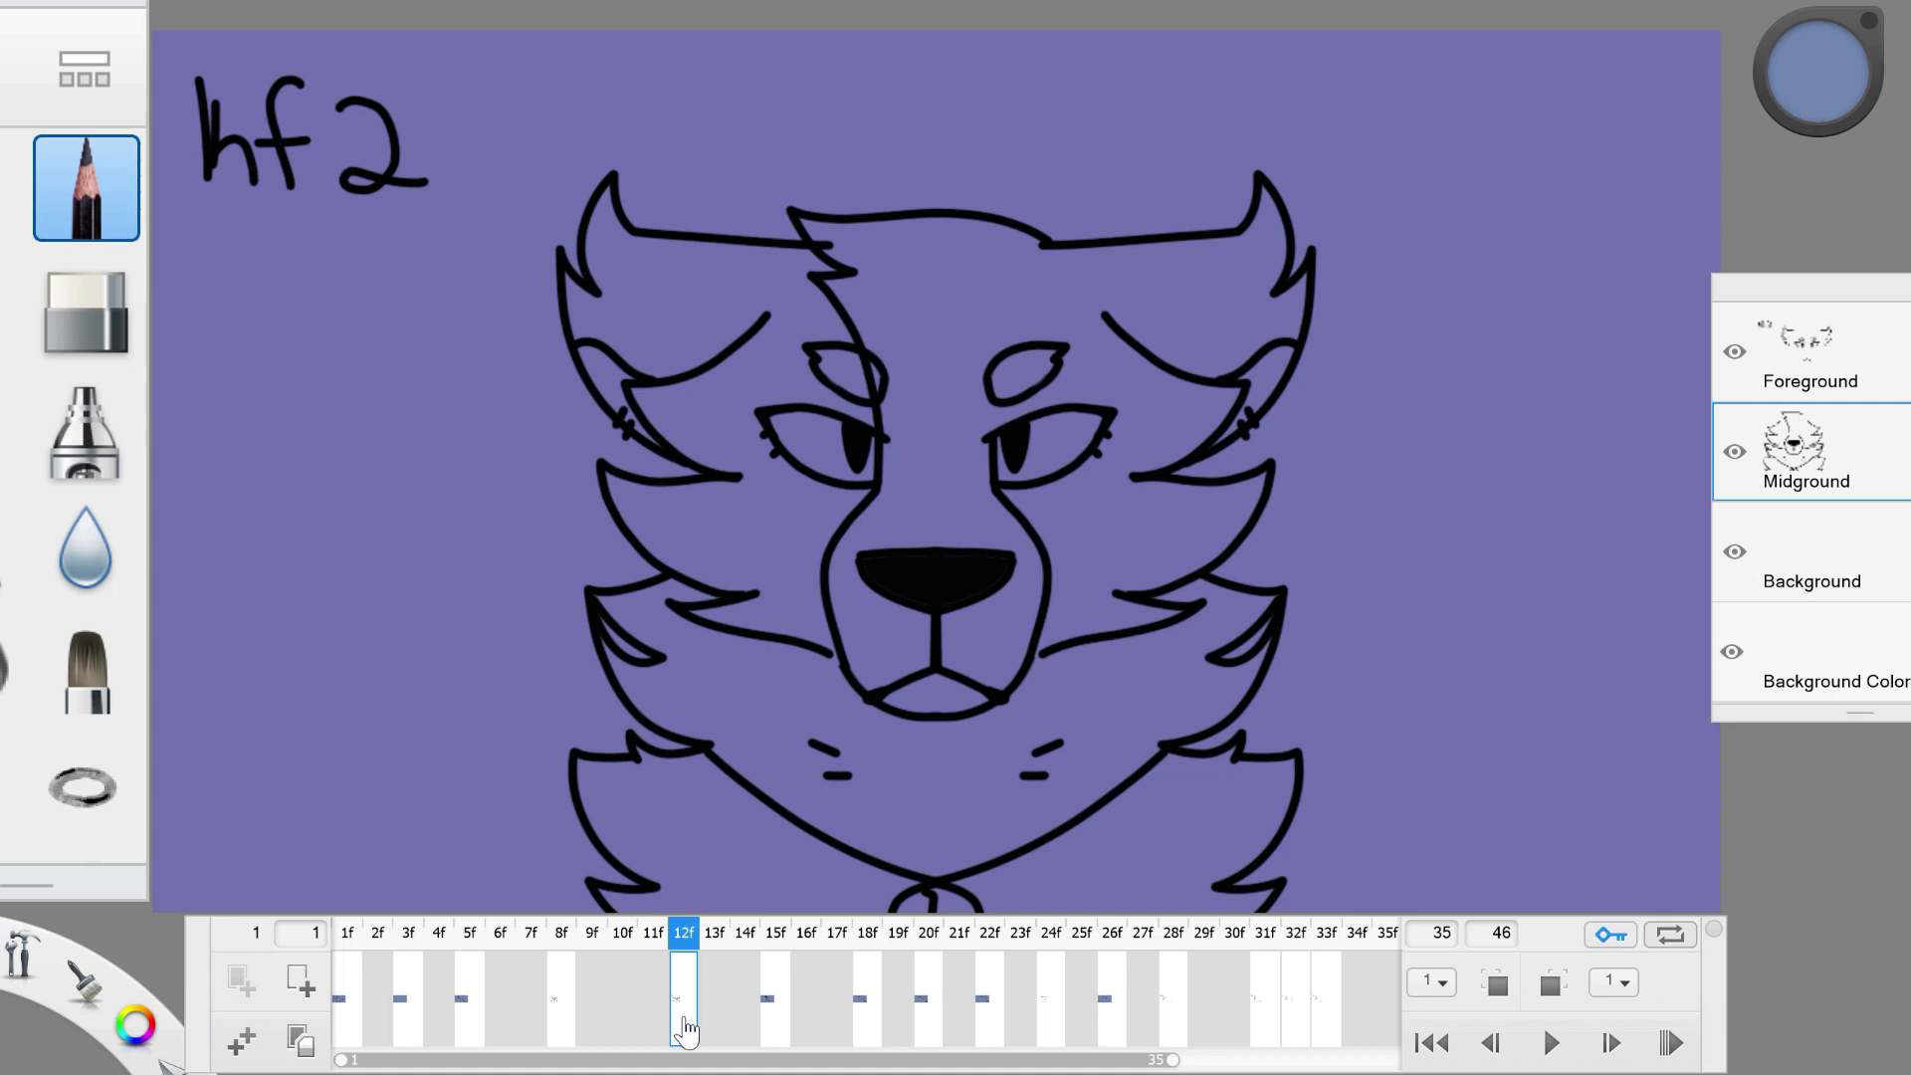
click(774, 1000)
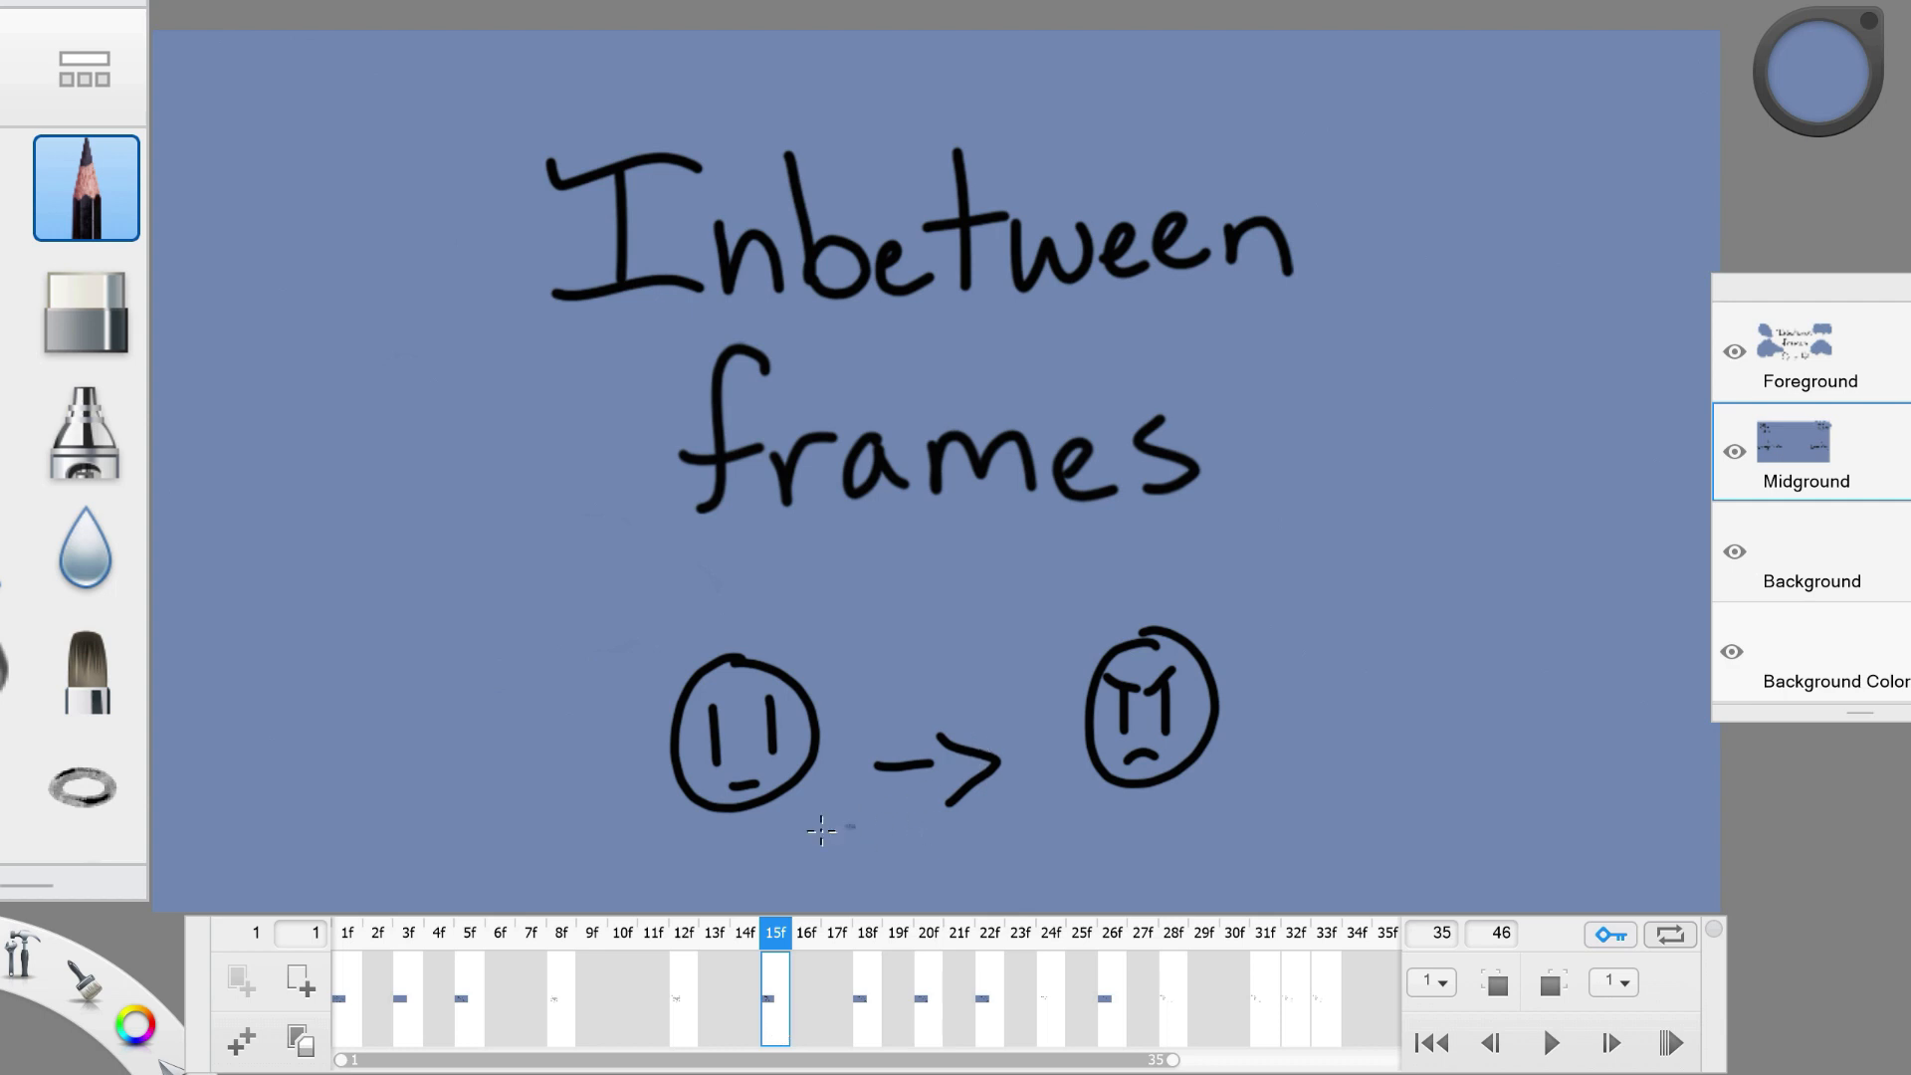
Scribble an underline beneath the arrow between the two faces and ready the eraser.
drag(815, 836, 1053, 859)
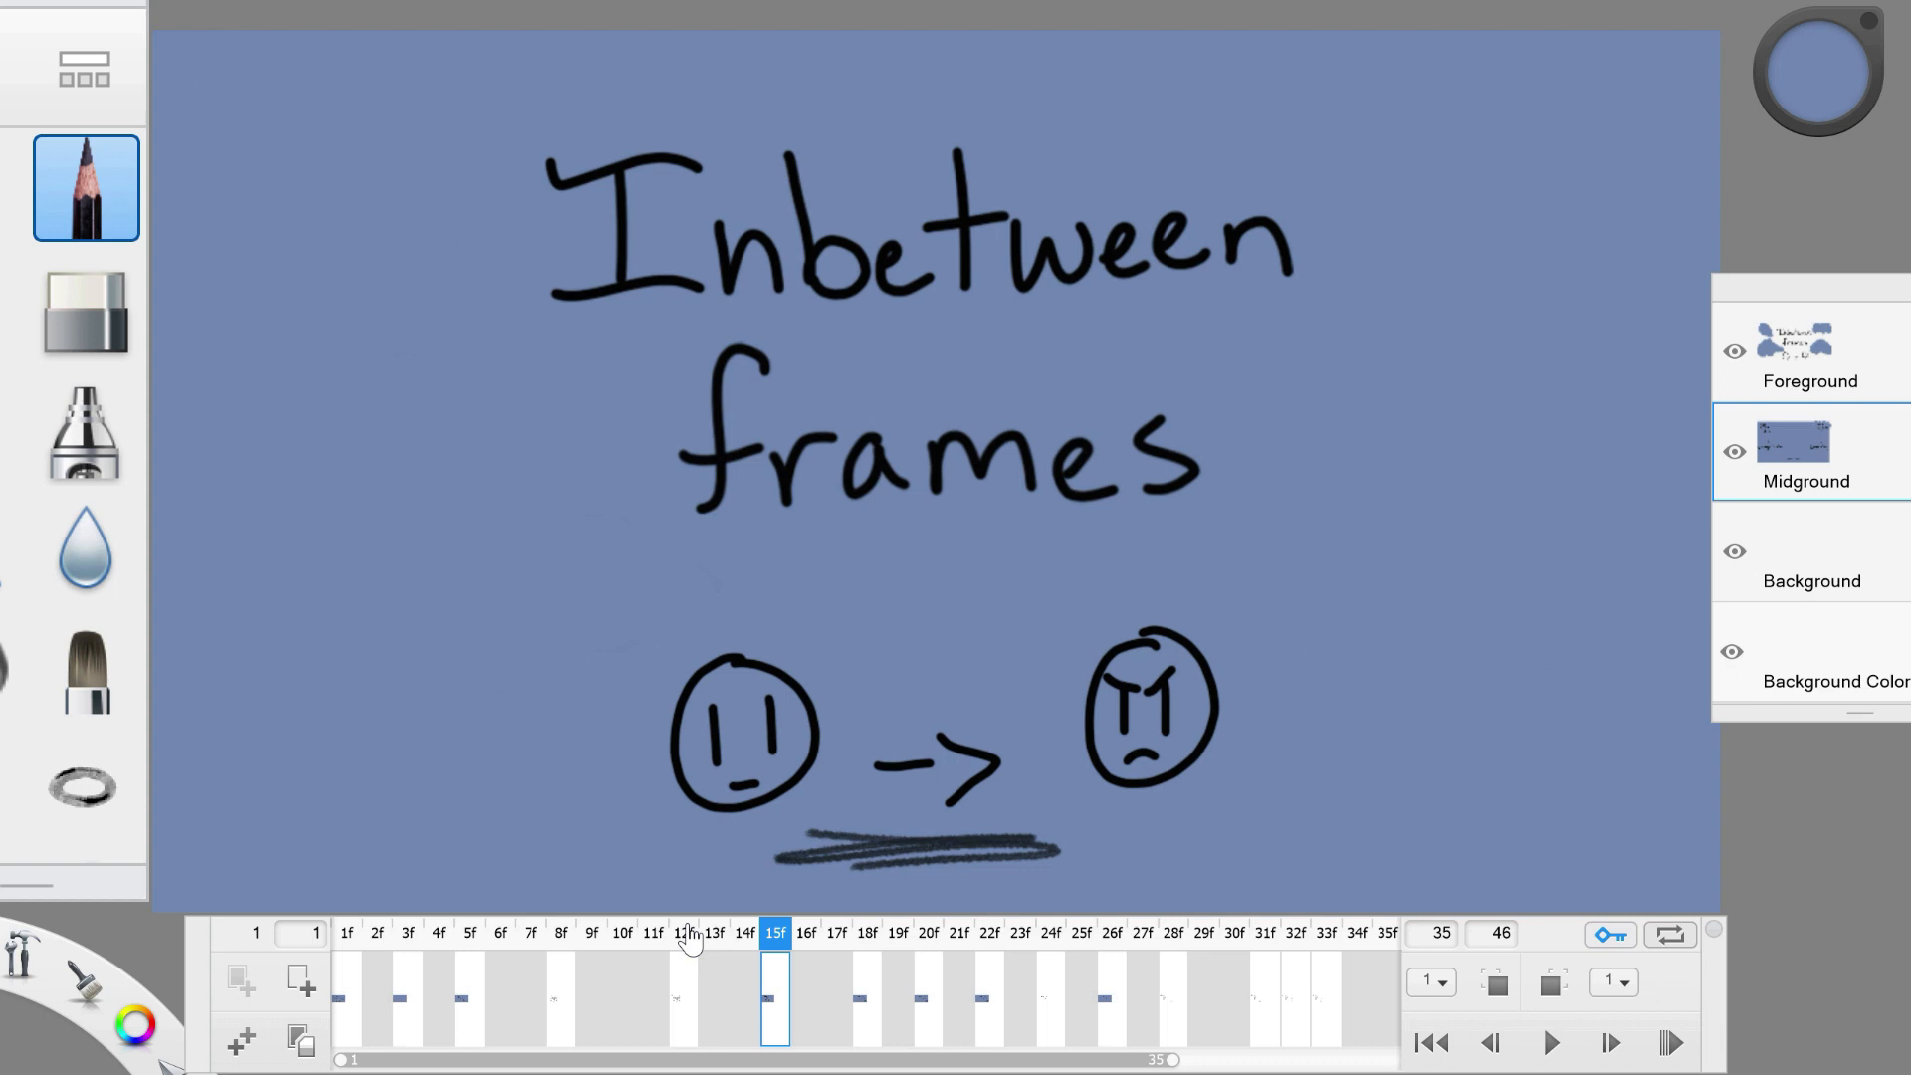
key(e)
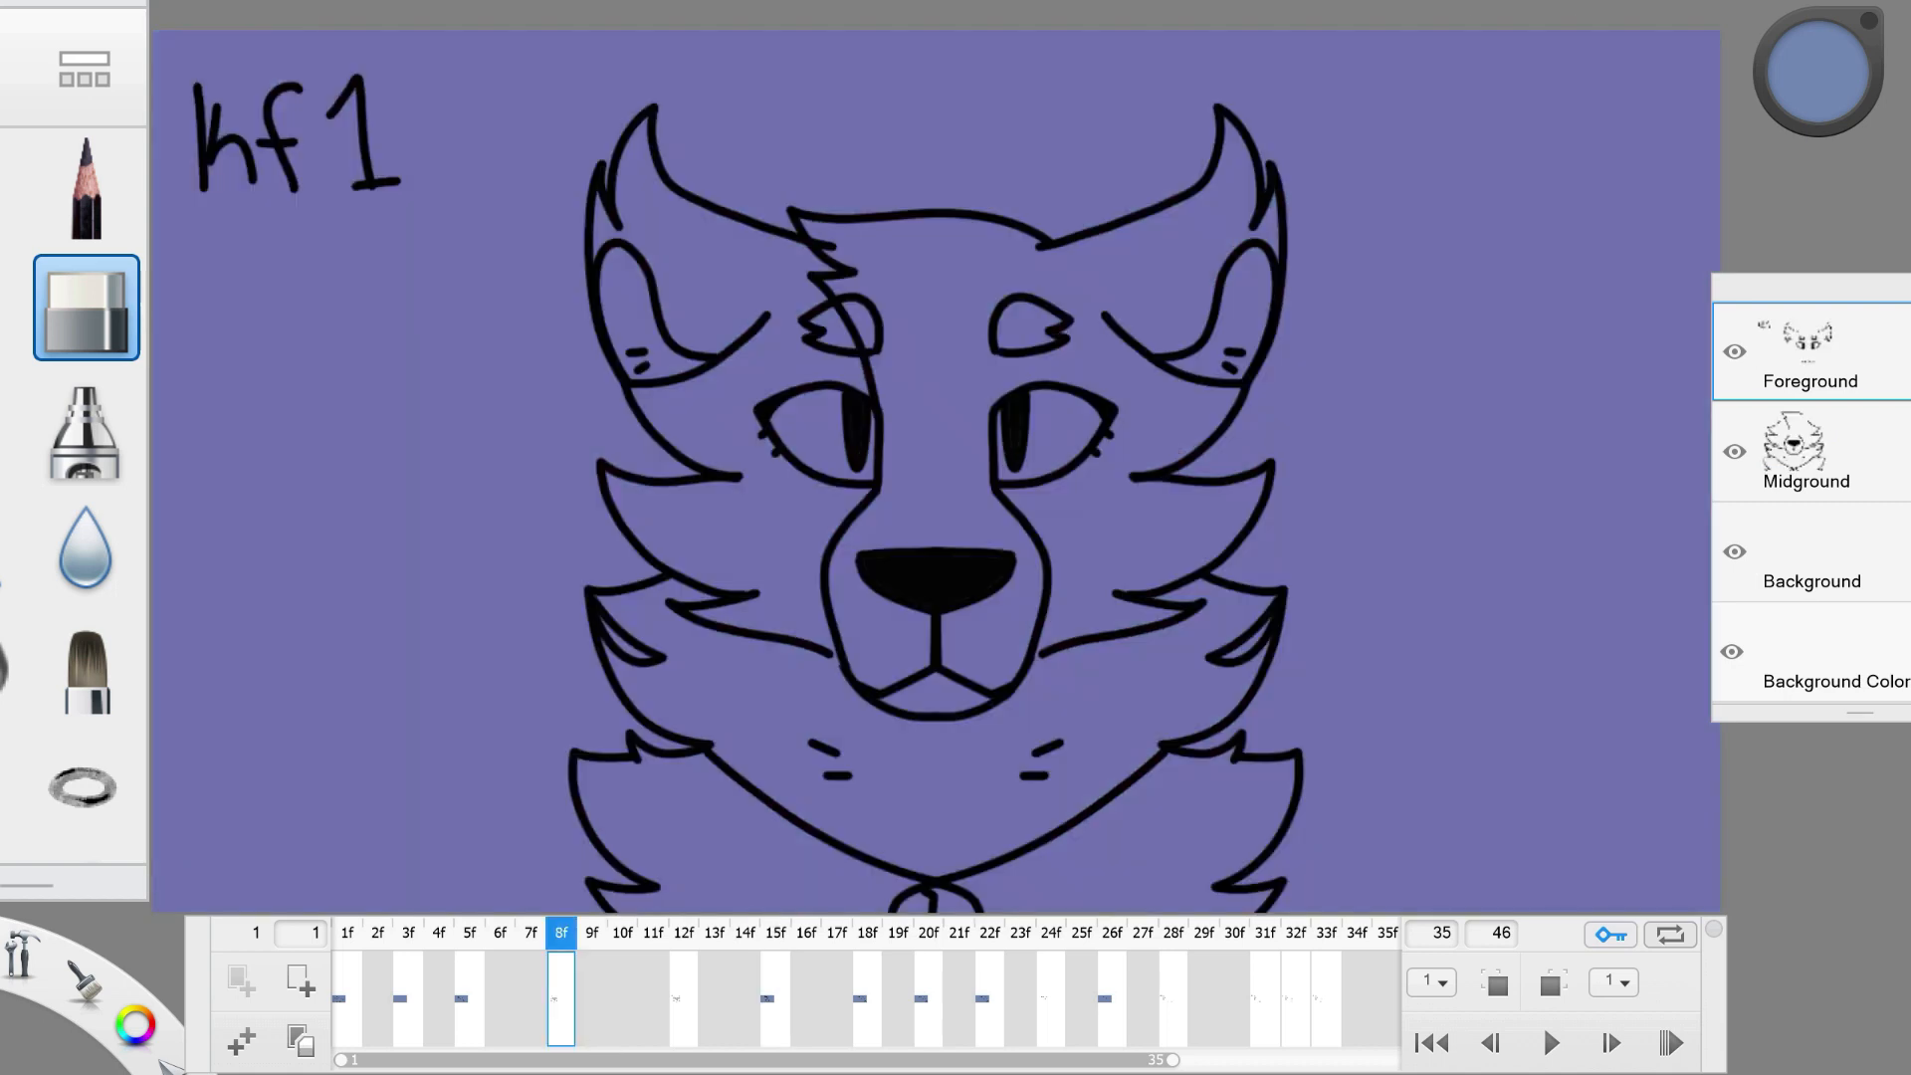
Check the Foreground and Midground layers by toggling their visibility, undoing a stray erase.
drag(1807, 287, 1568, 257)
click(1493, 324)
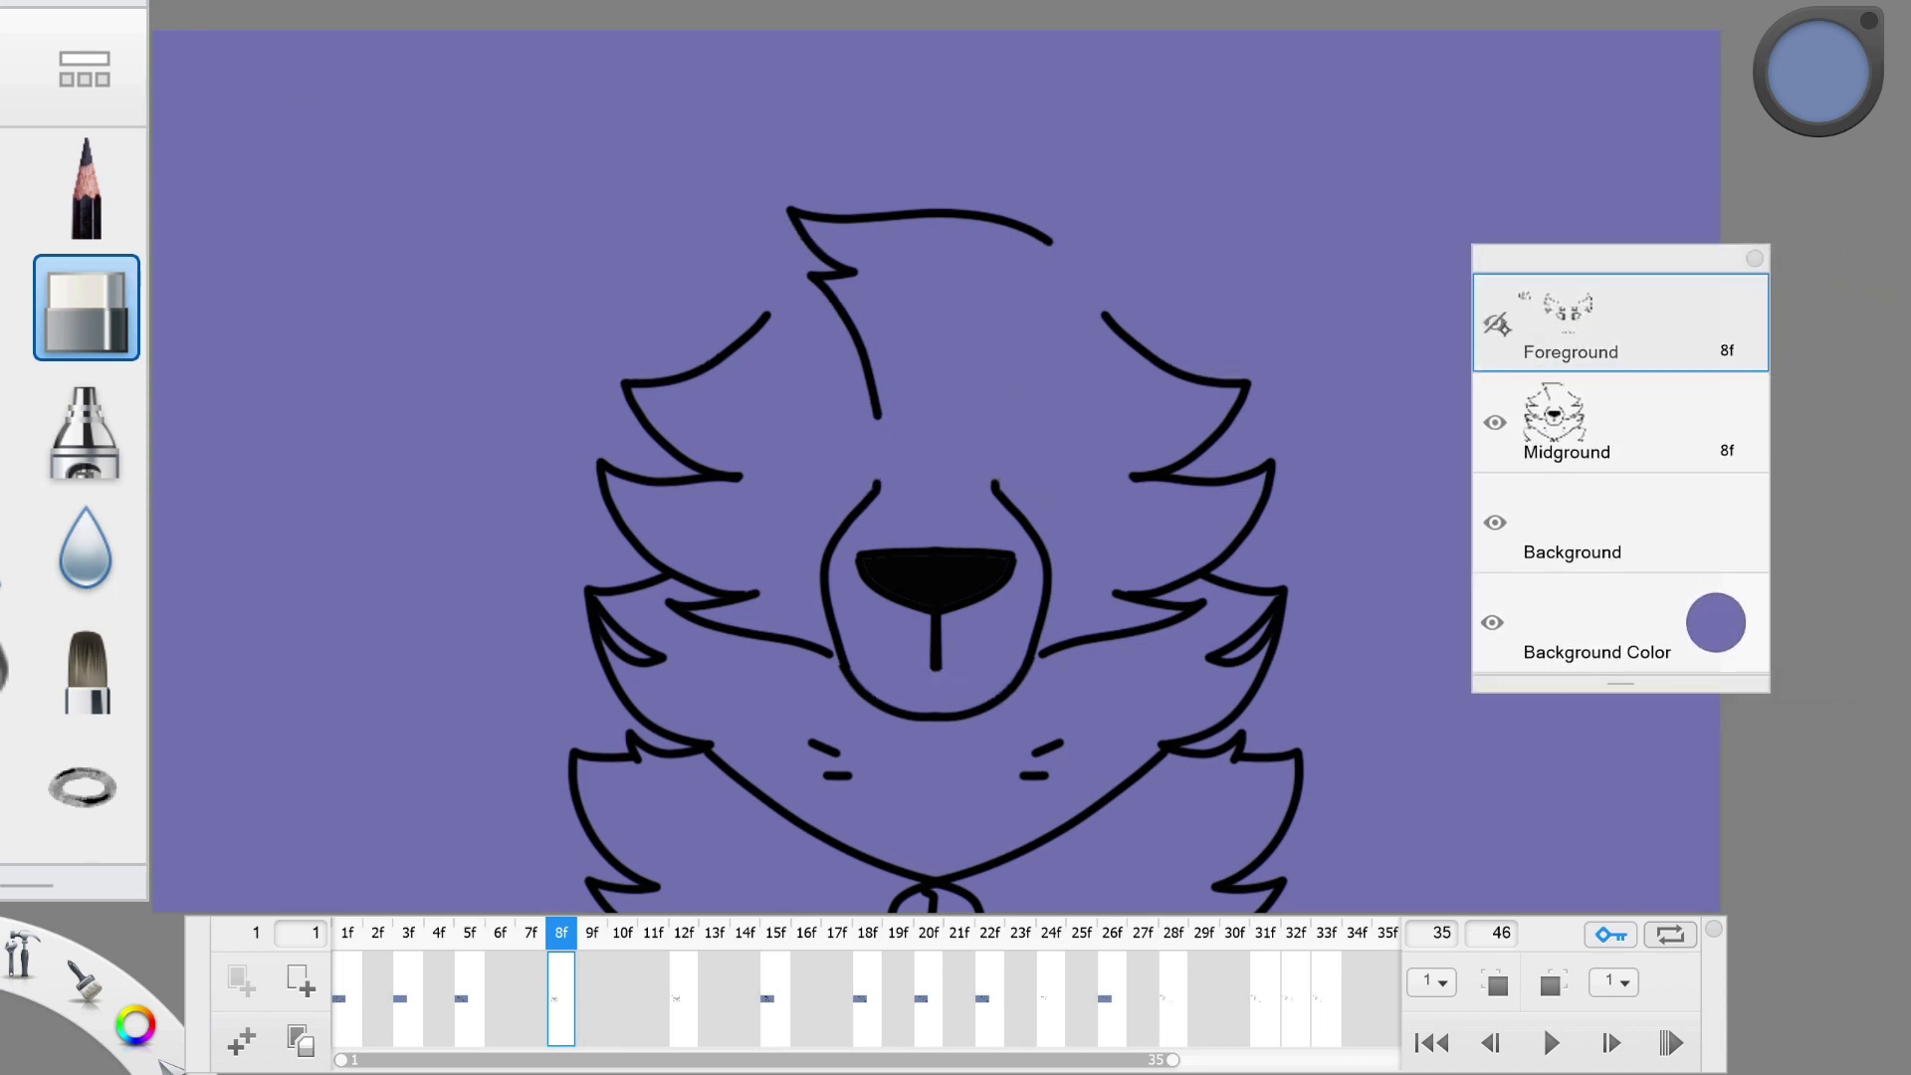
click(1493, 325)
click(1493, 422)
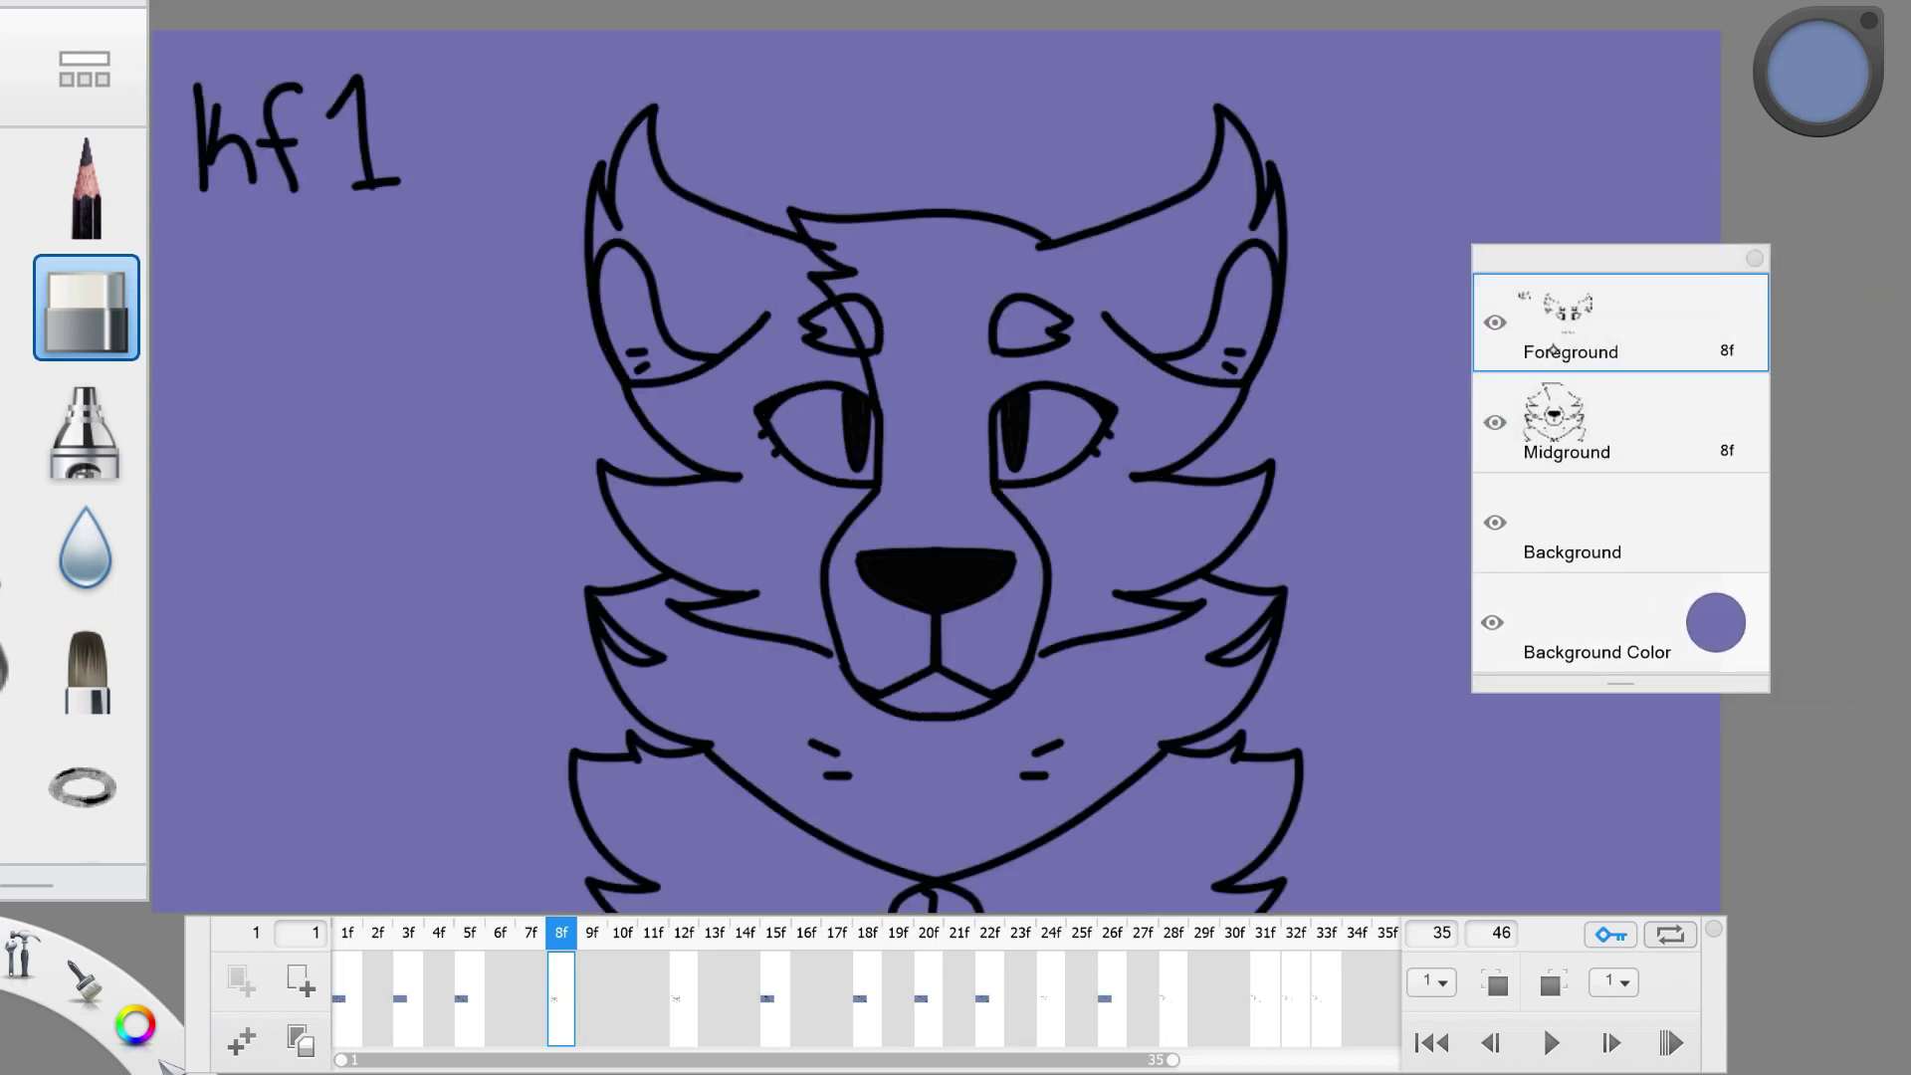
click(1493, 324)
drag(1031, 336, 1095, 384)
key(ctrl+z)
click(1560, 437)
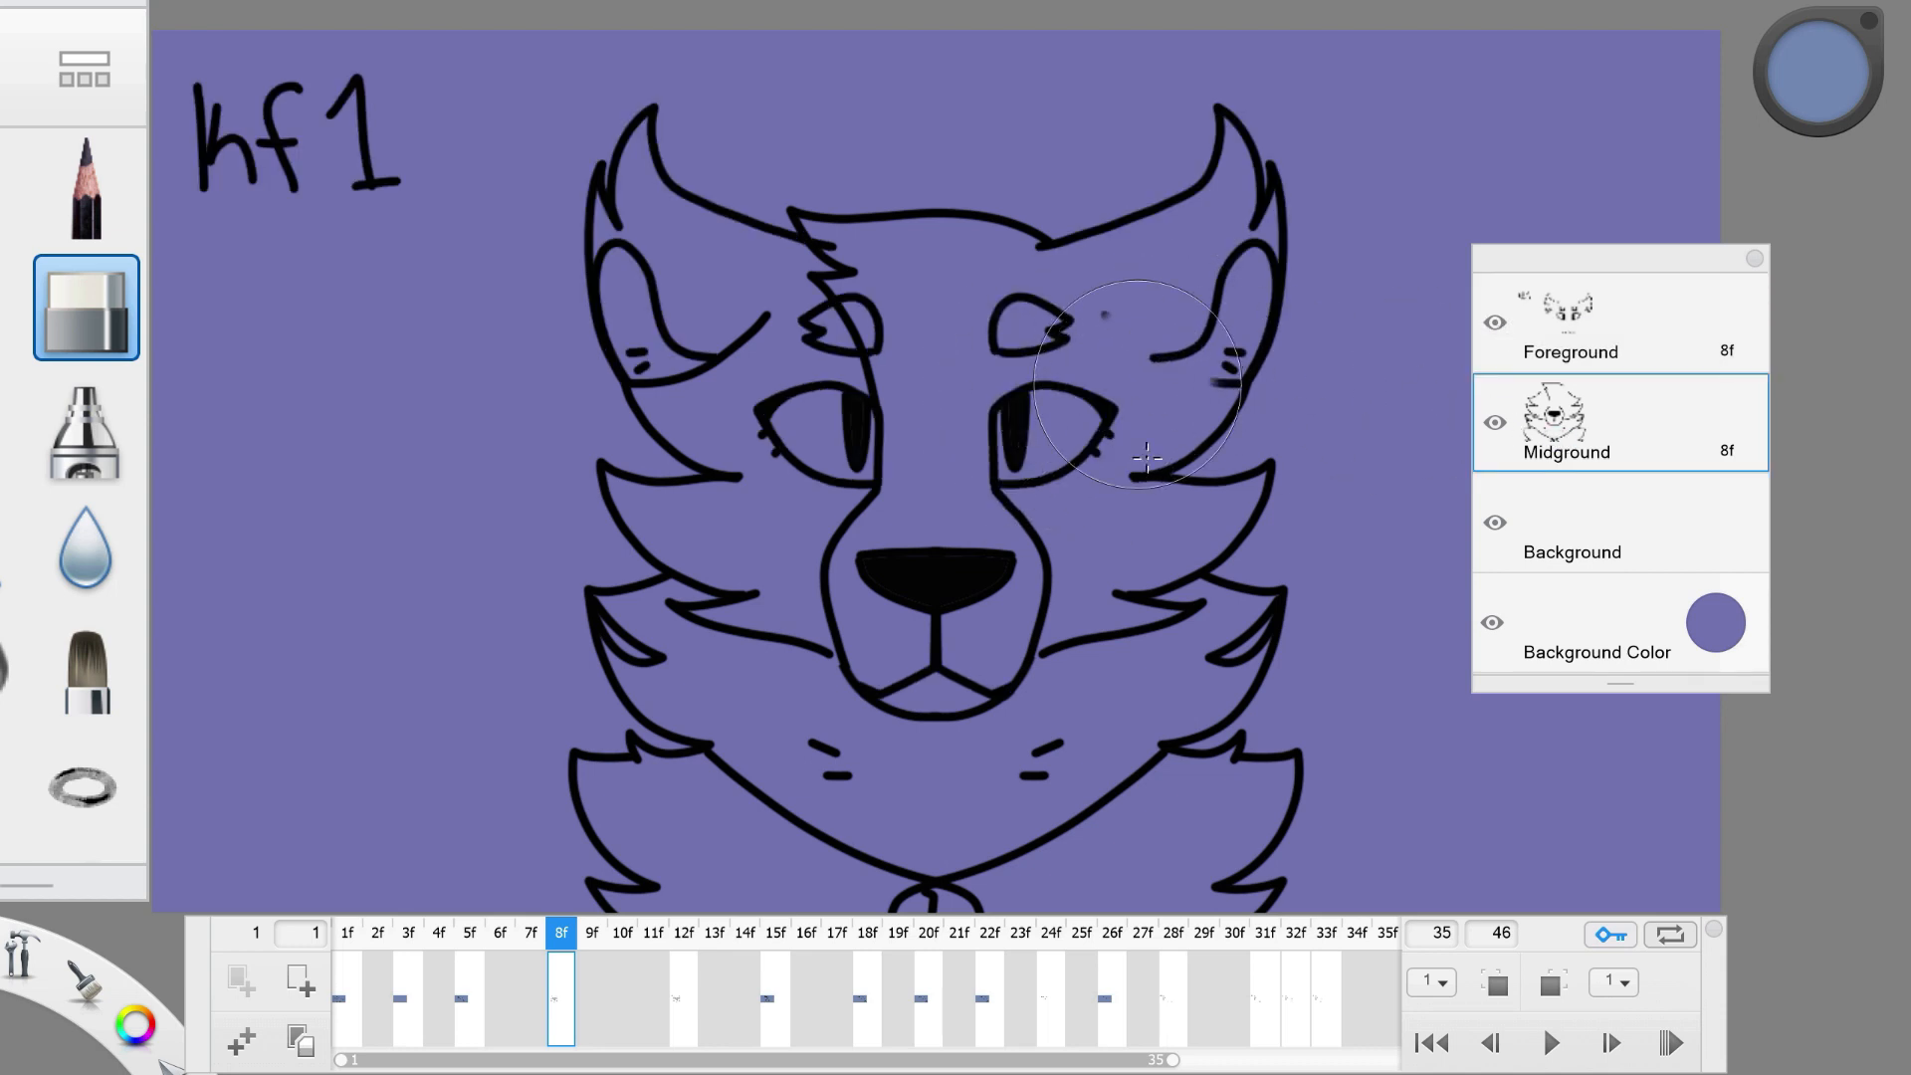
click(1642, 328)
click(1493, 325)
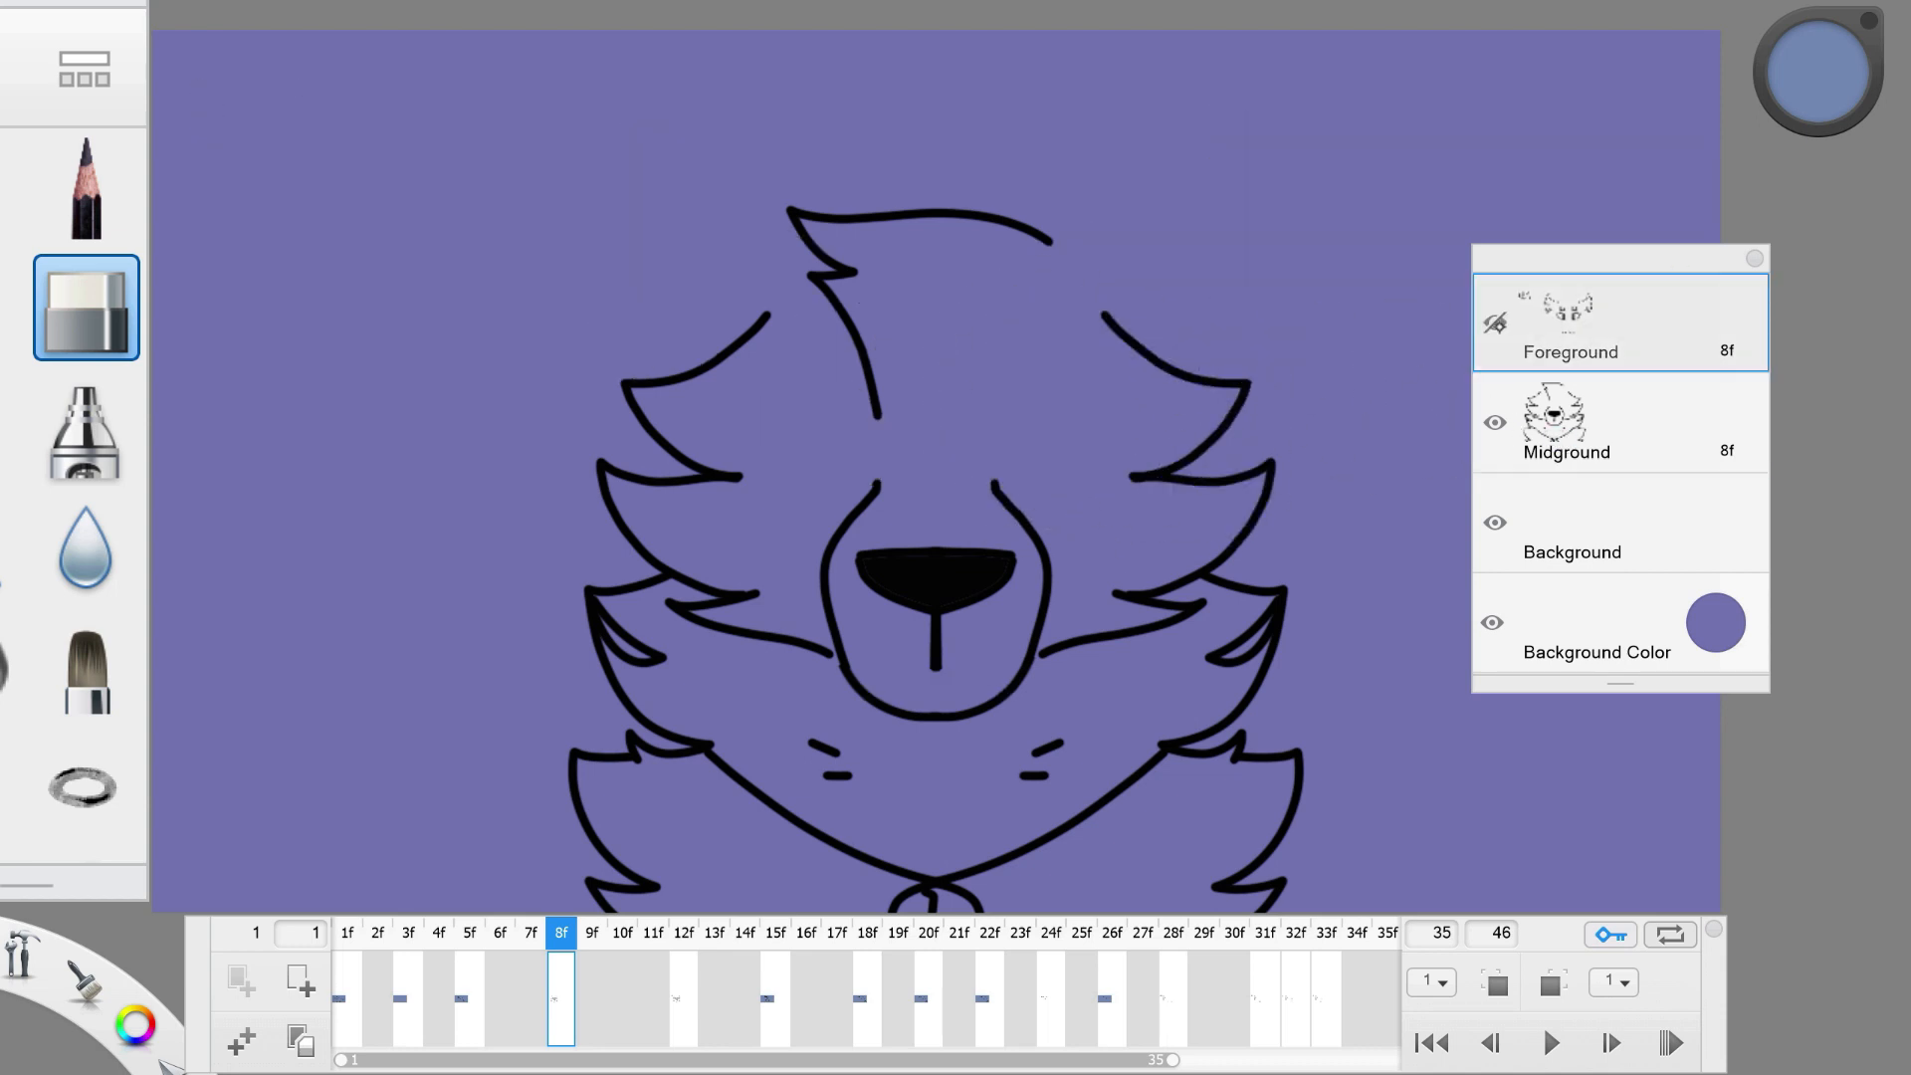
click(1494, 424)
click(1493, 424)
mouse_move(1672, 269)
mouse_down()
mouse_move(1616, 284)
mouse_move(1852, 288)
mouse_up()
Go to empty frame 10f with previous- and next-frame onion-skin ghosting enabled.
click(623, 932)
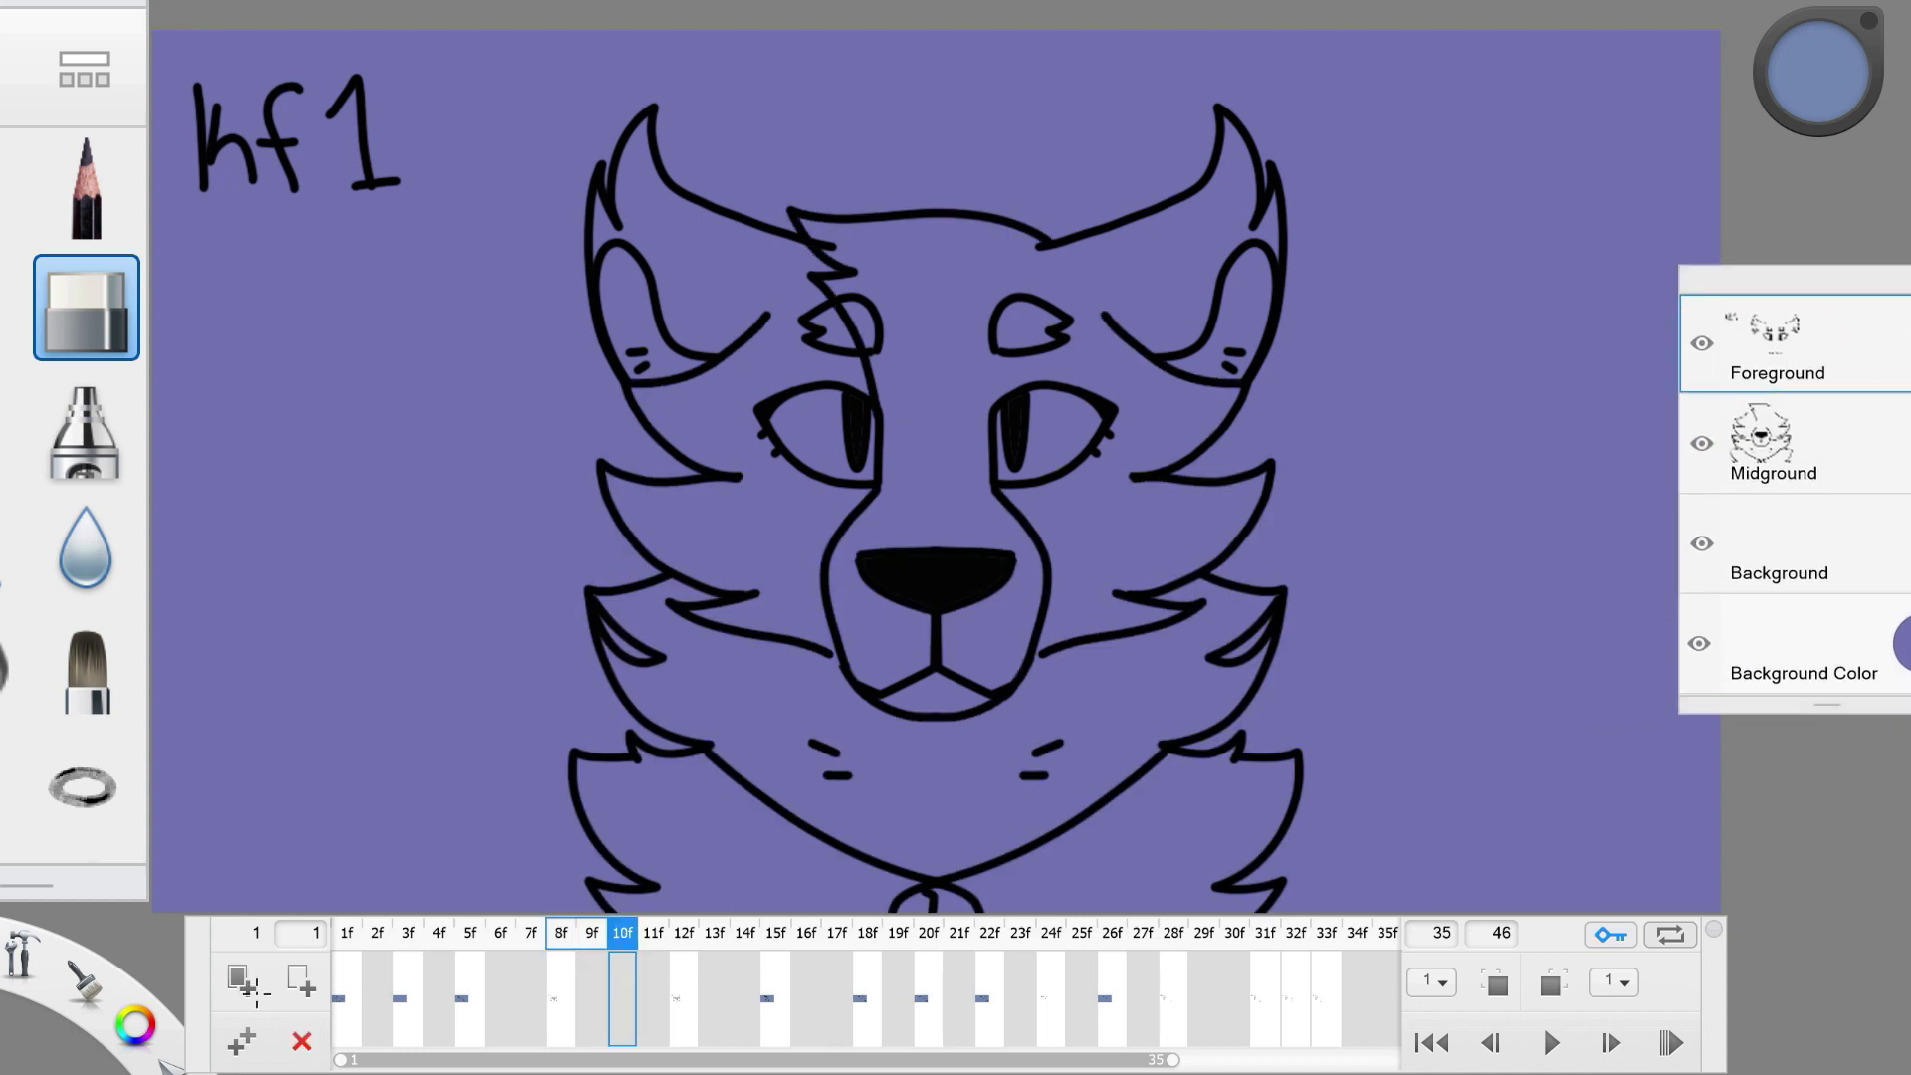
click(1495, 983)
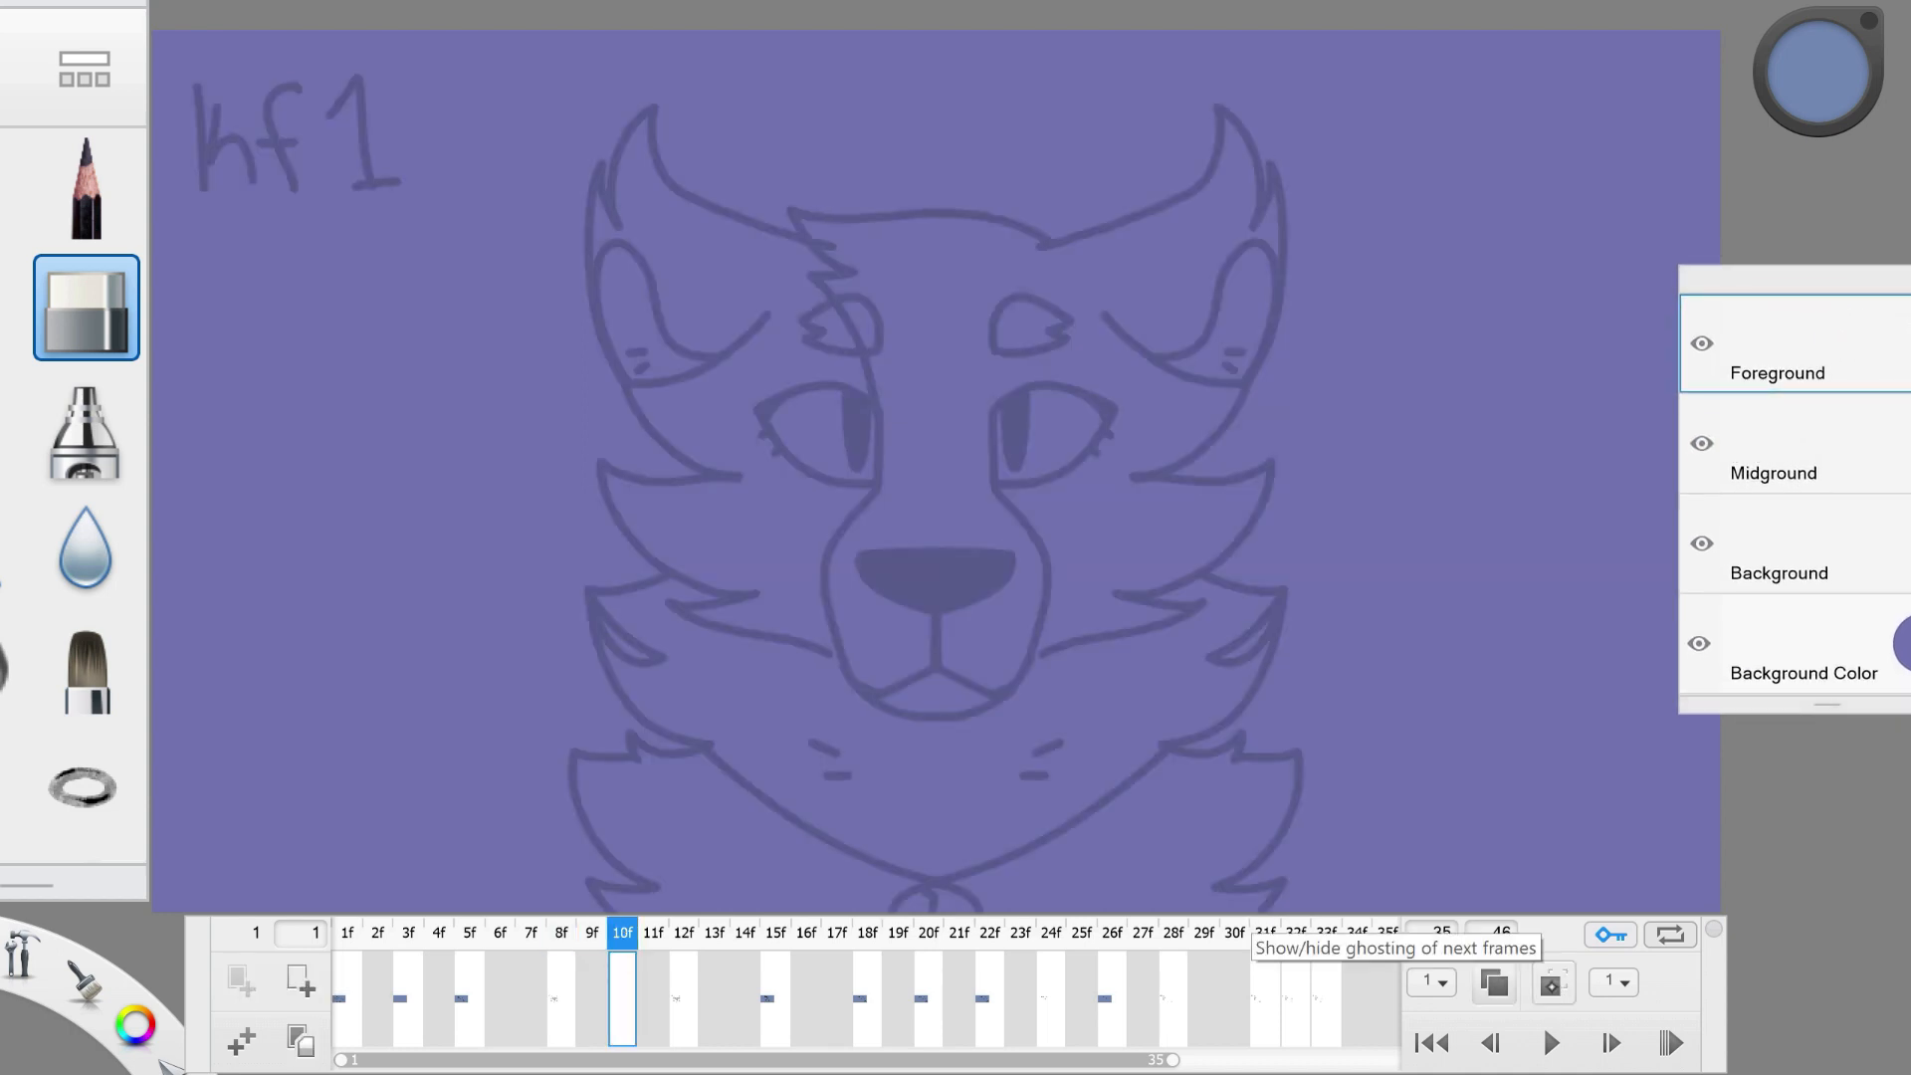
click(1553, 982)
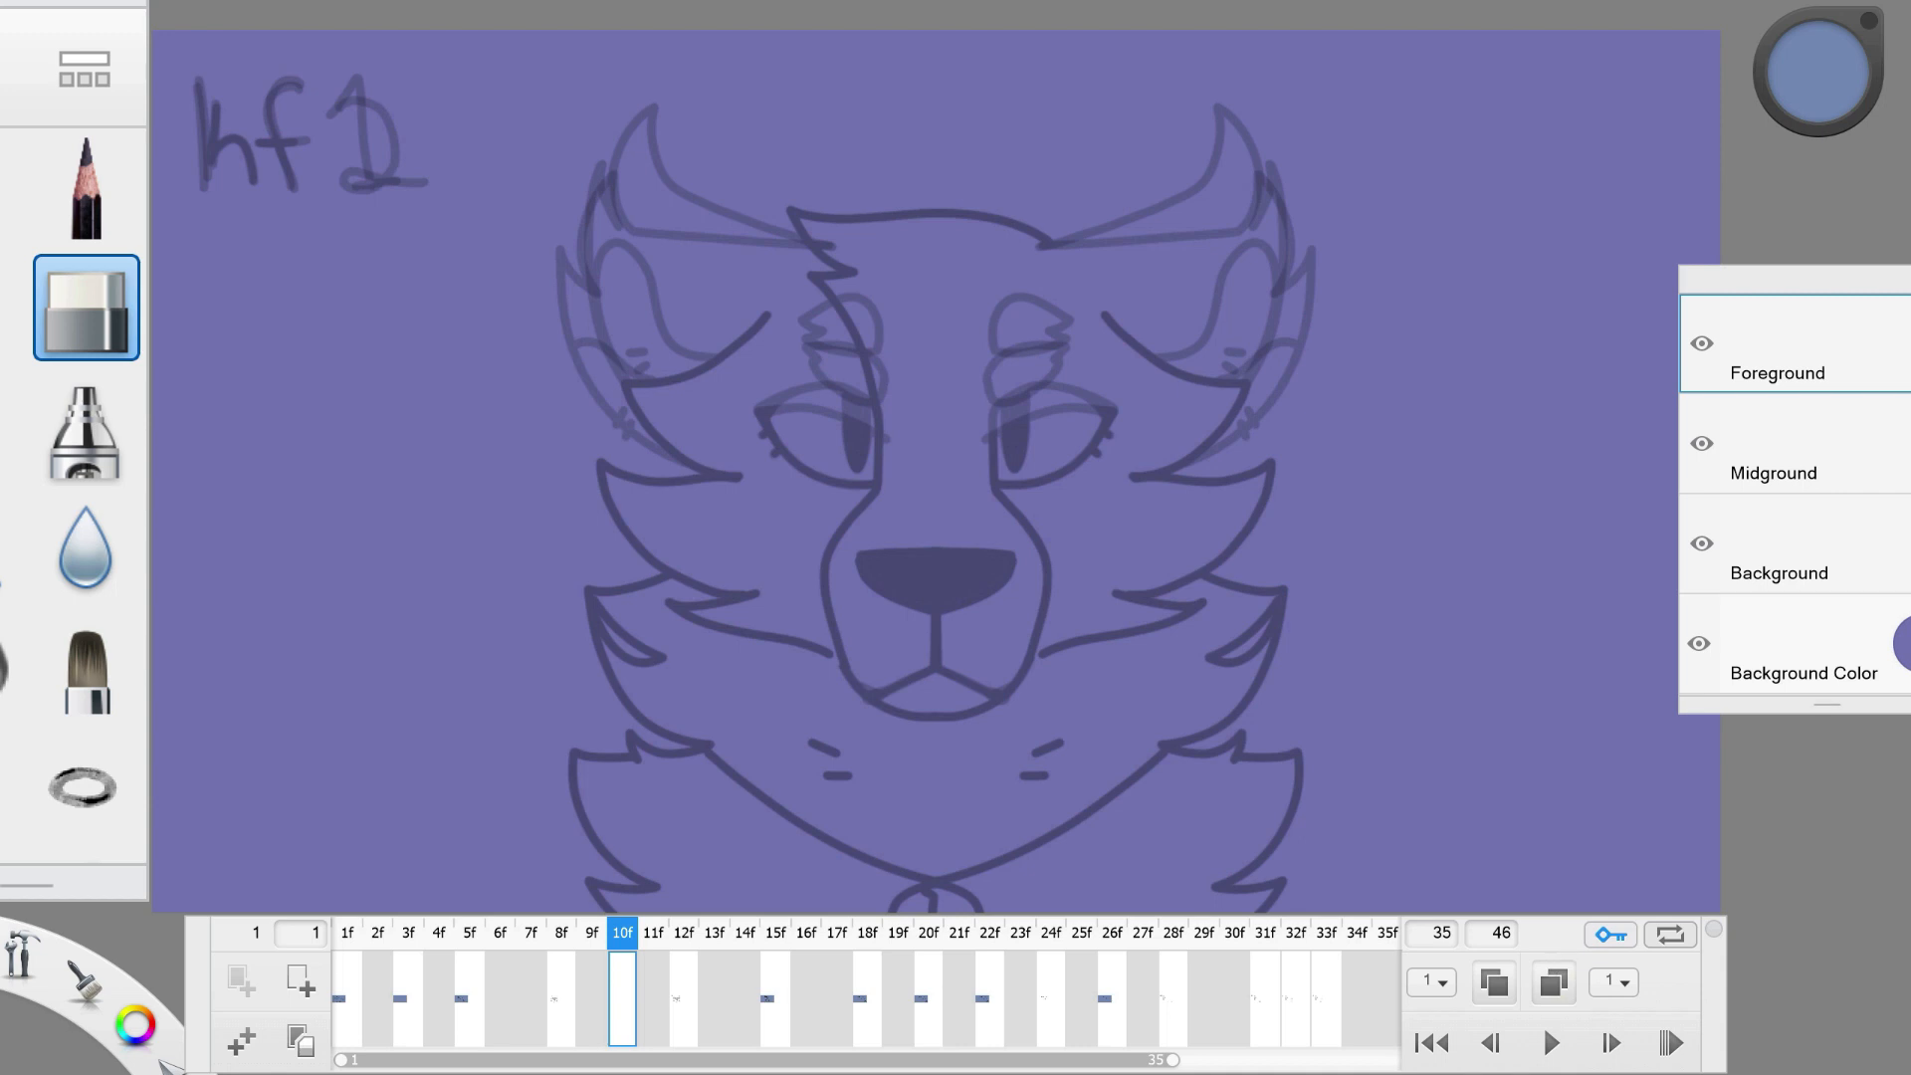
click(87, 188)
click(87, 307)
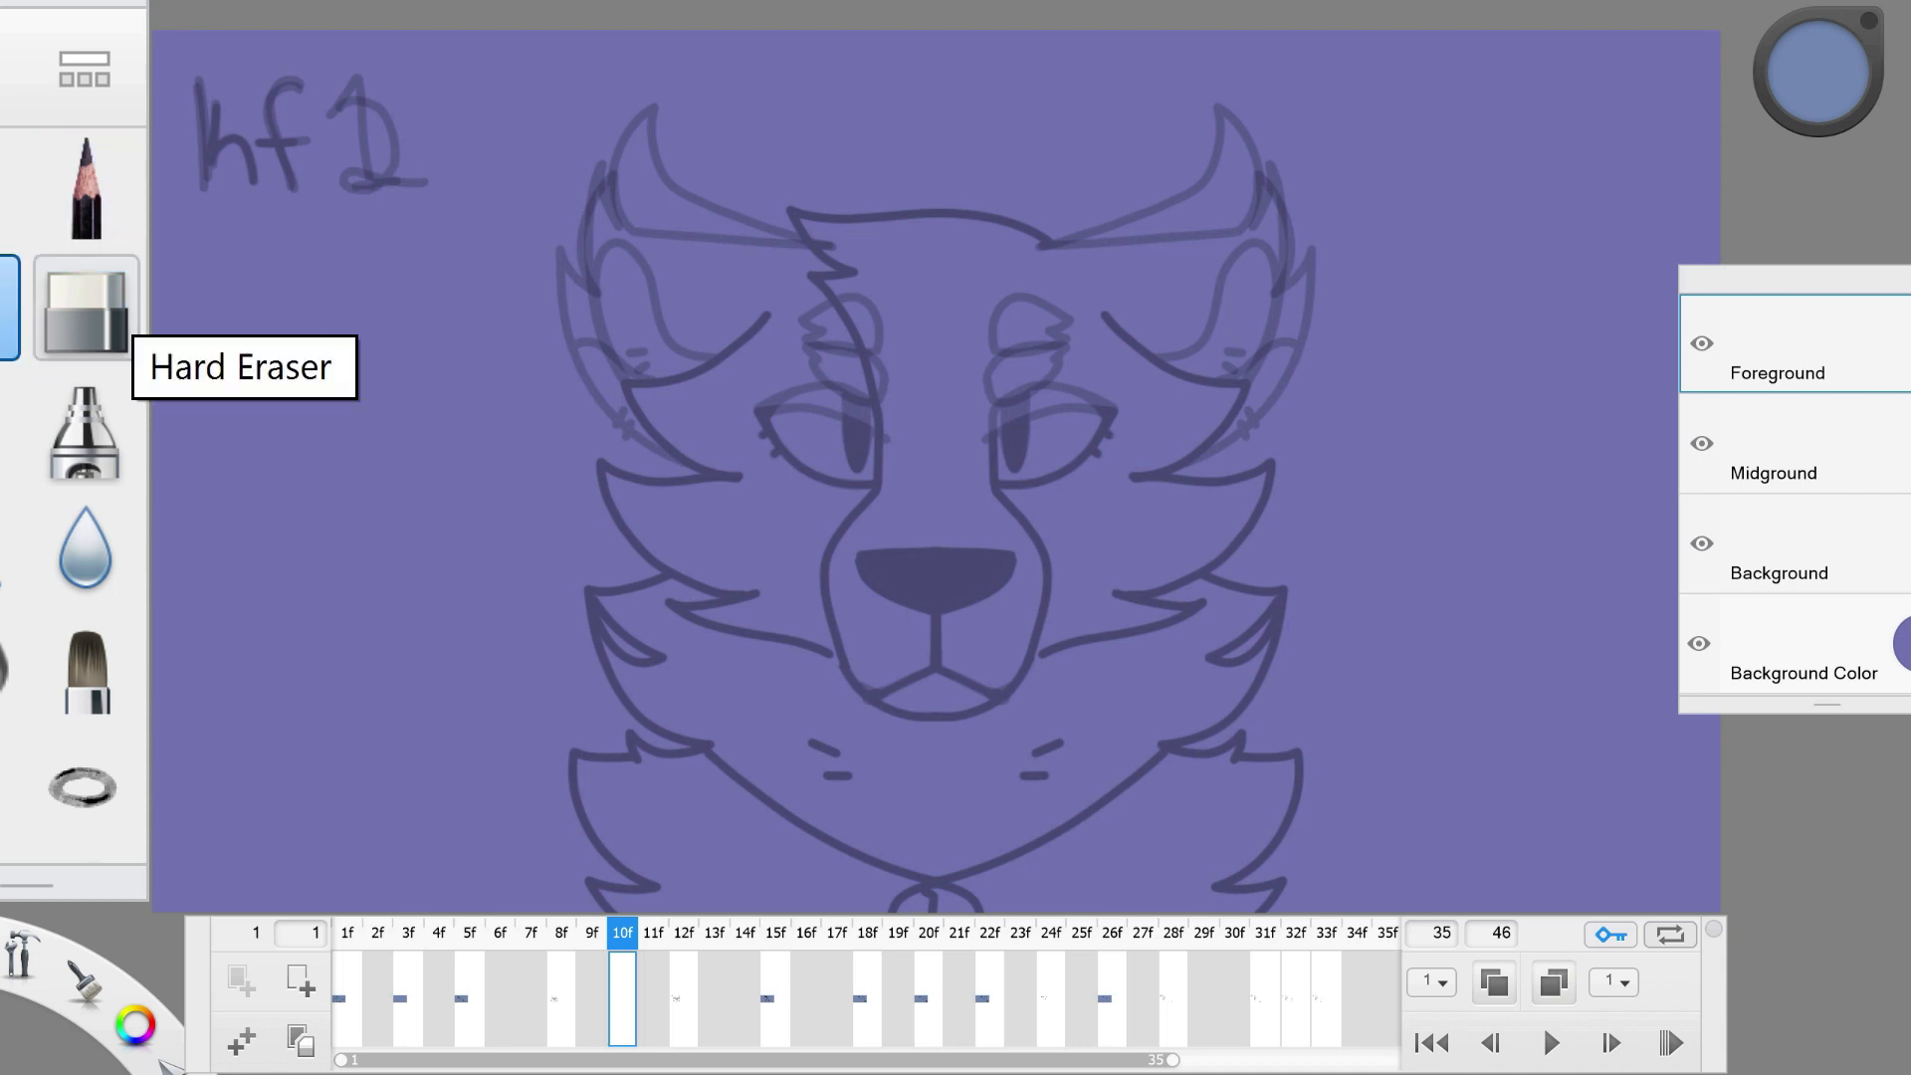
Copy the kf1 Midground wolf lines onto frame 10f and enable vertical symmetry.
click(561, 932)
click(1791, 443)
key(m)
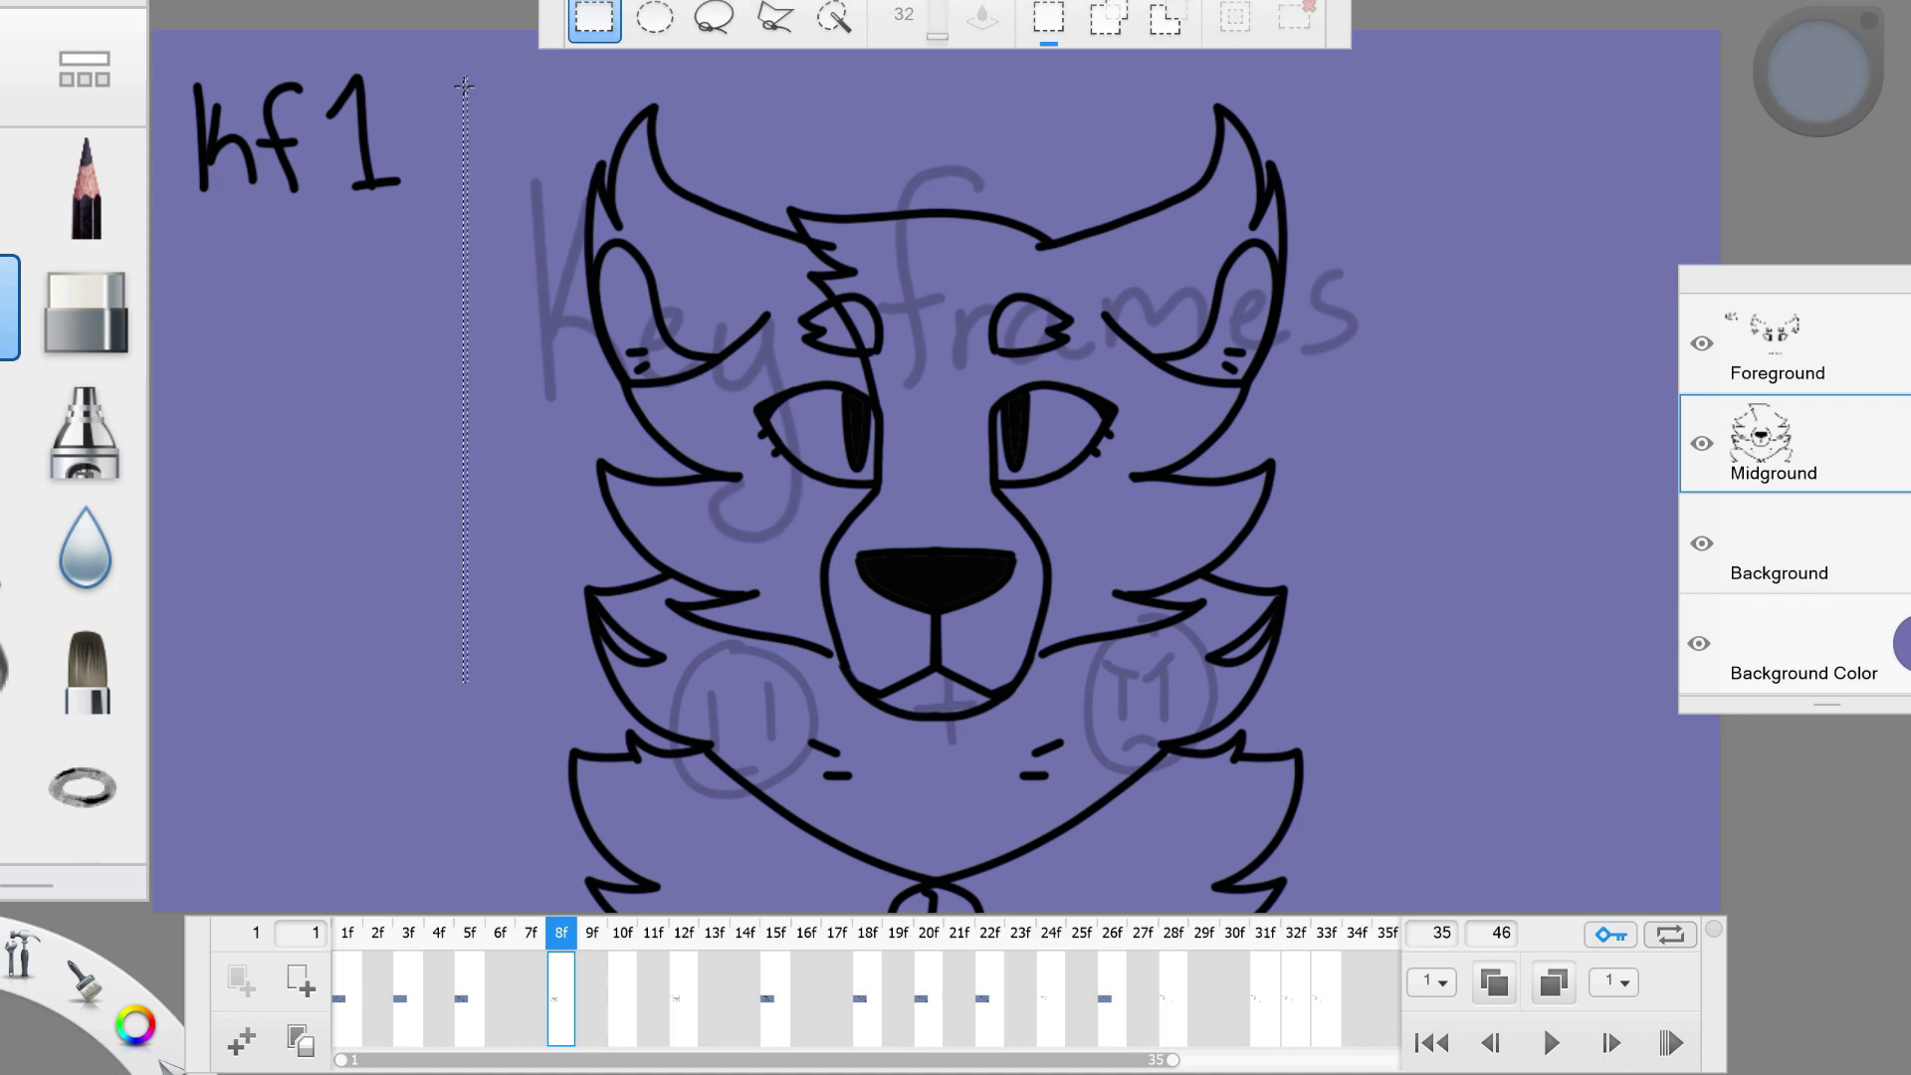
drag(463, 78, 1400, 913)
key(ctrl+c)
click(623, 933)
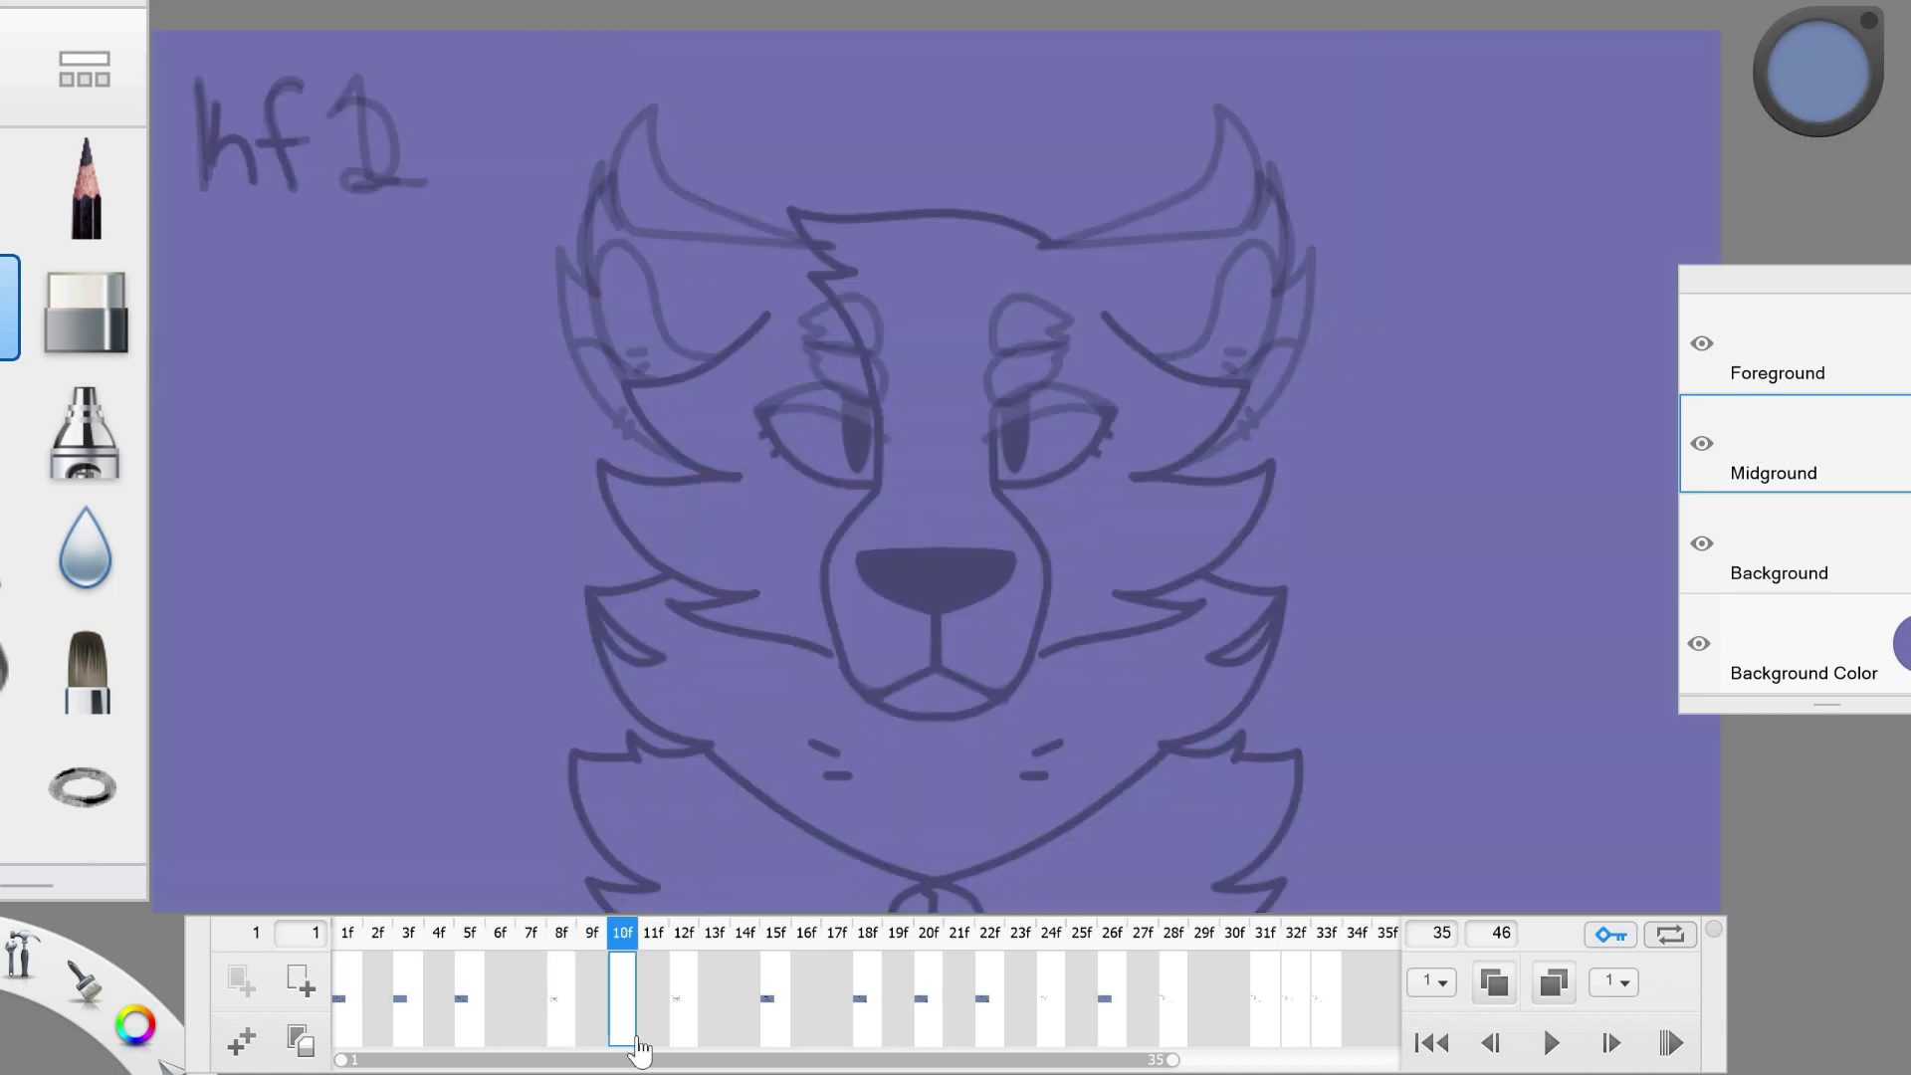
key(ctrl+v)
key(y)
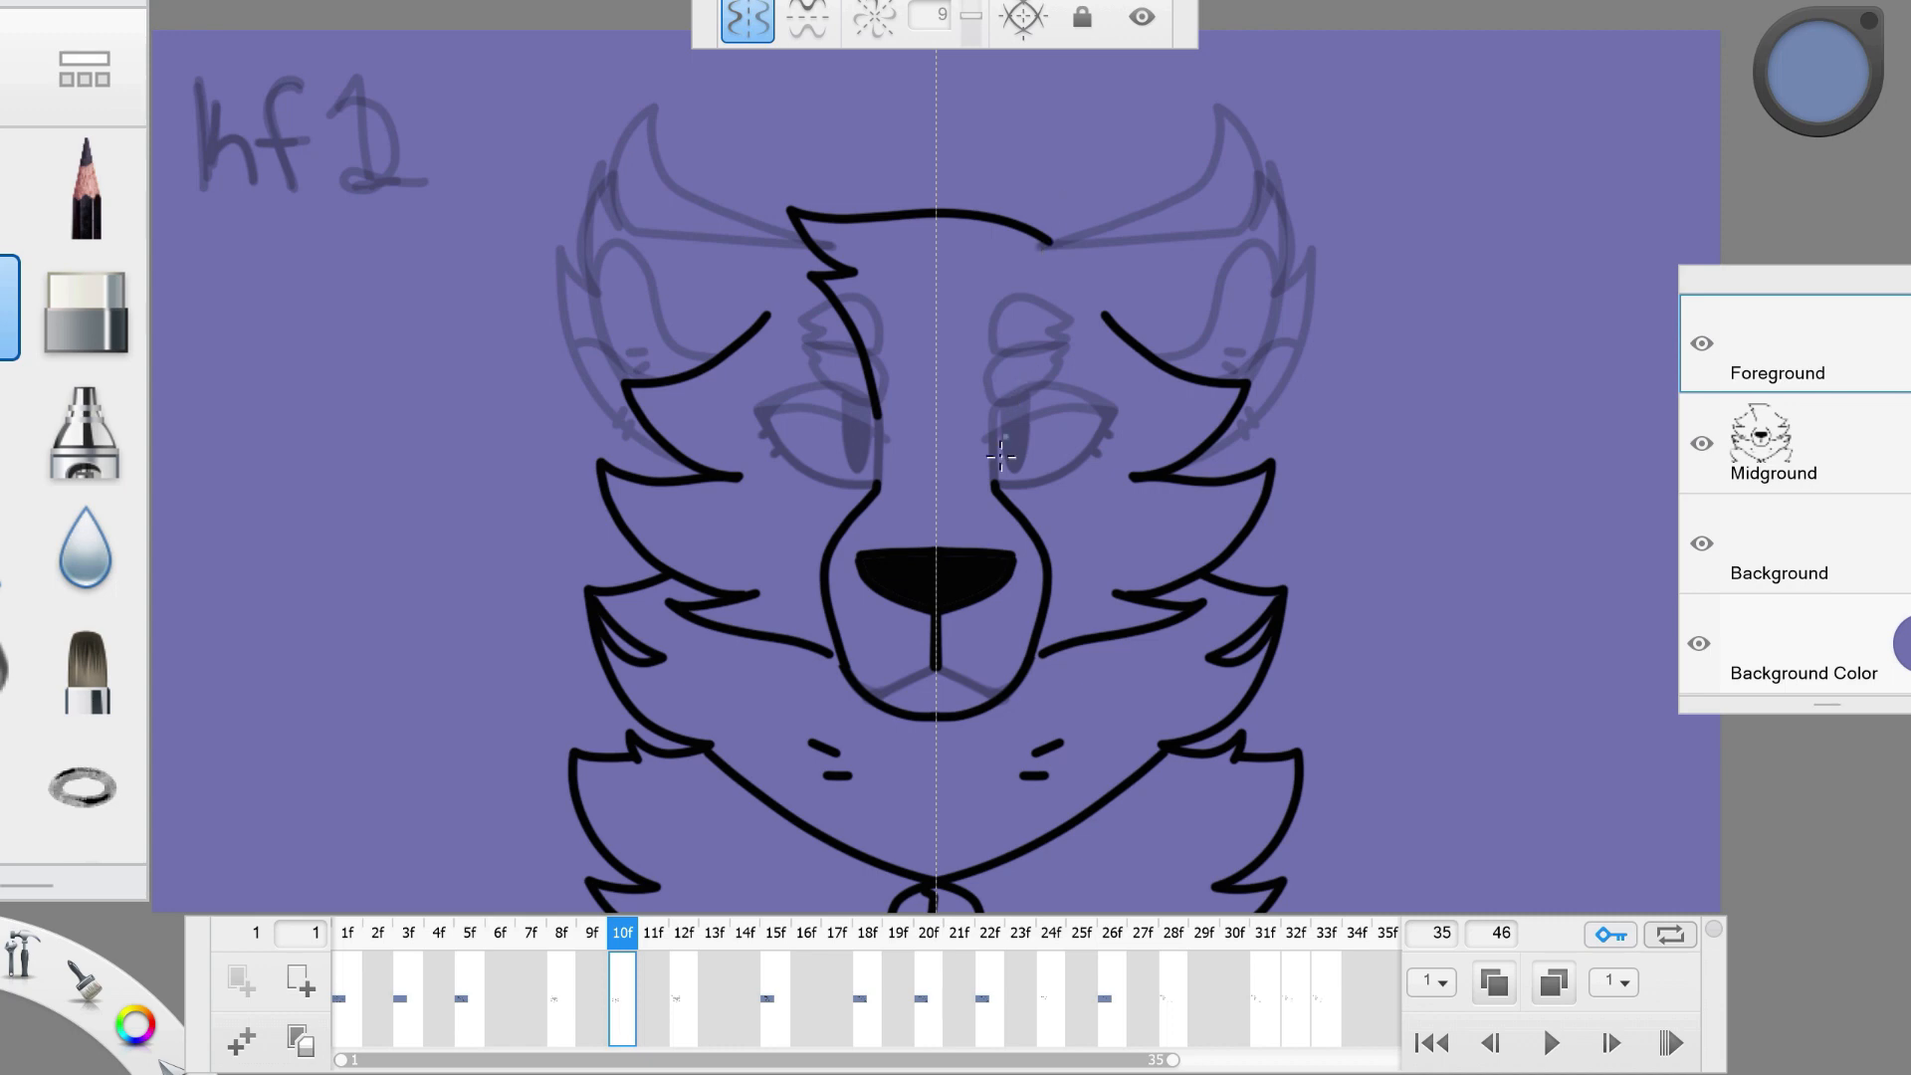
Draw mirrored eyelids, pupils and eyelash marks on both eyes, undoing a stray fill.
drag(994, 400, 994, 480)
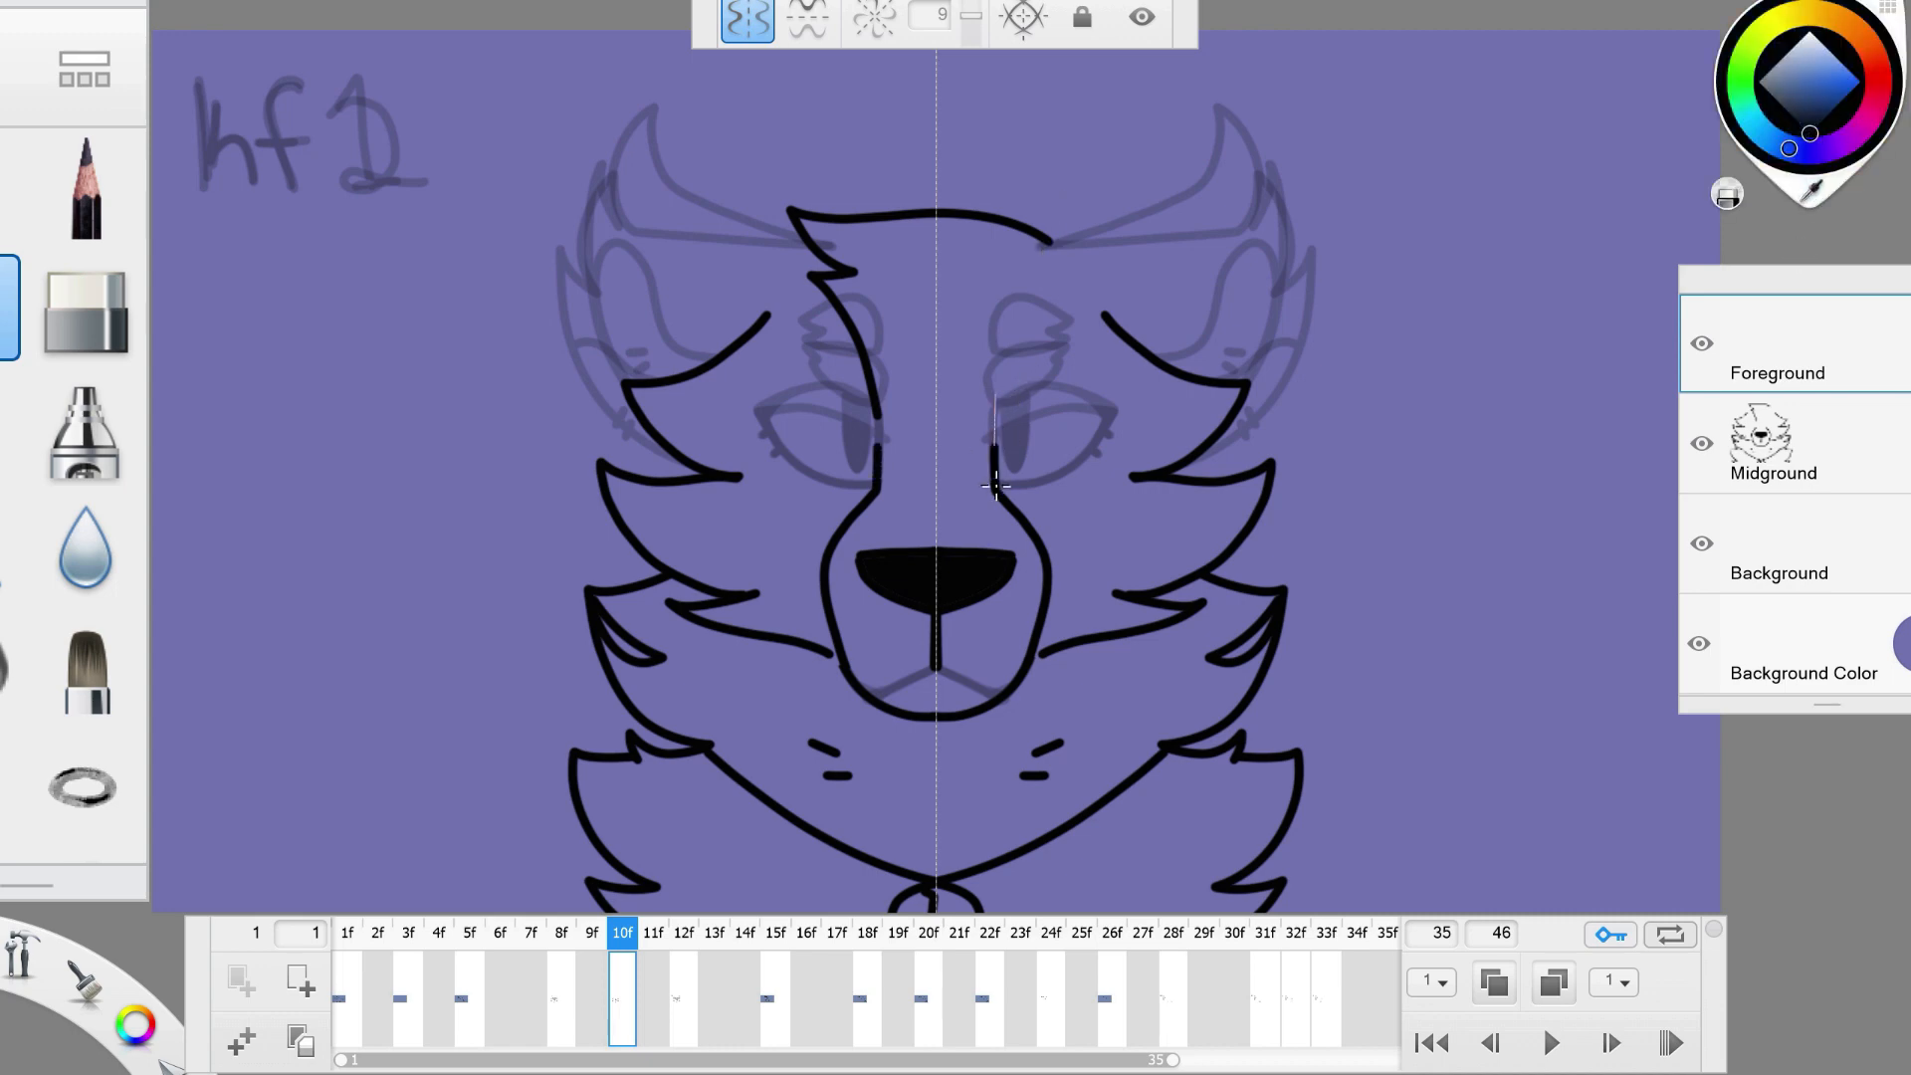
drag(994, 415, 1113, 407)
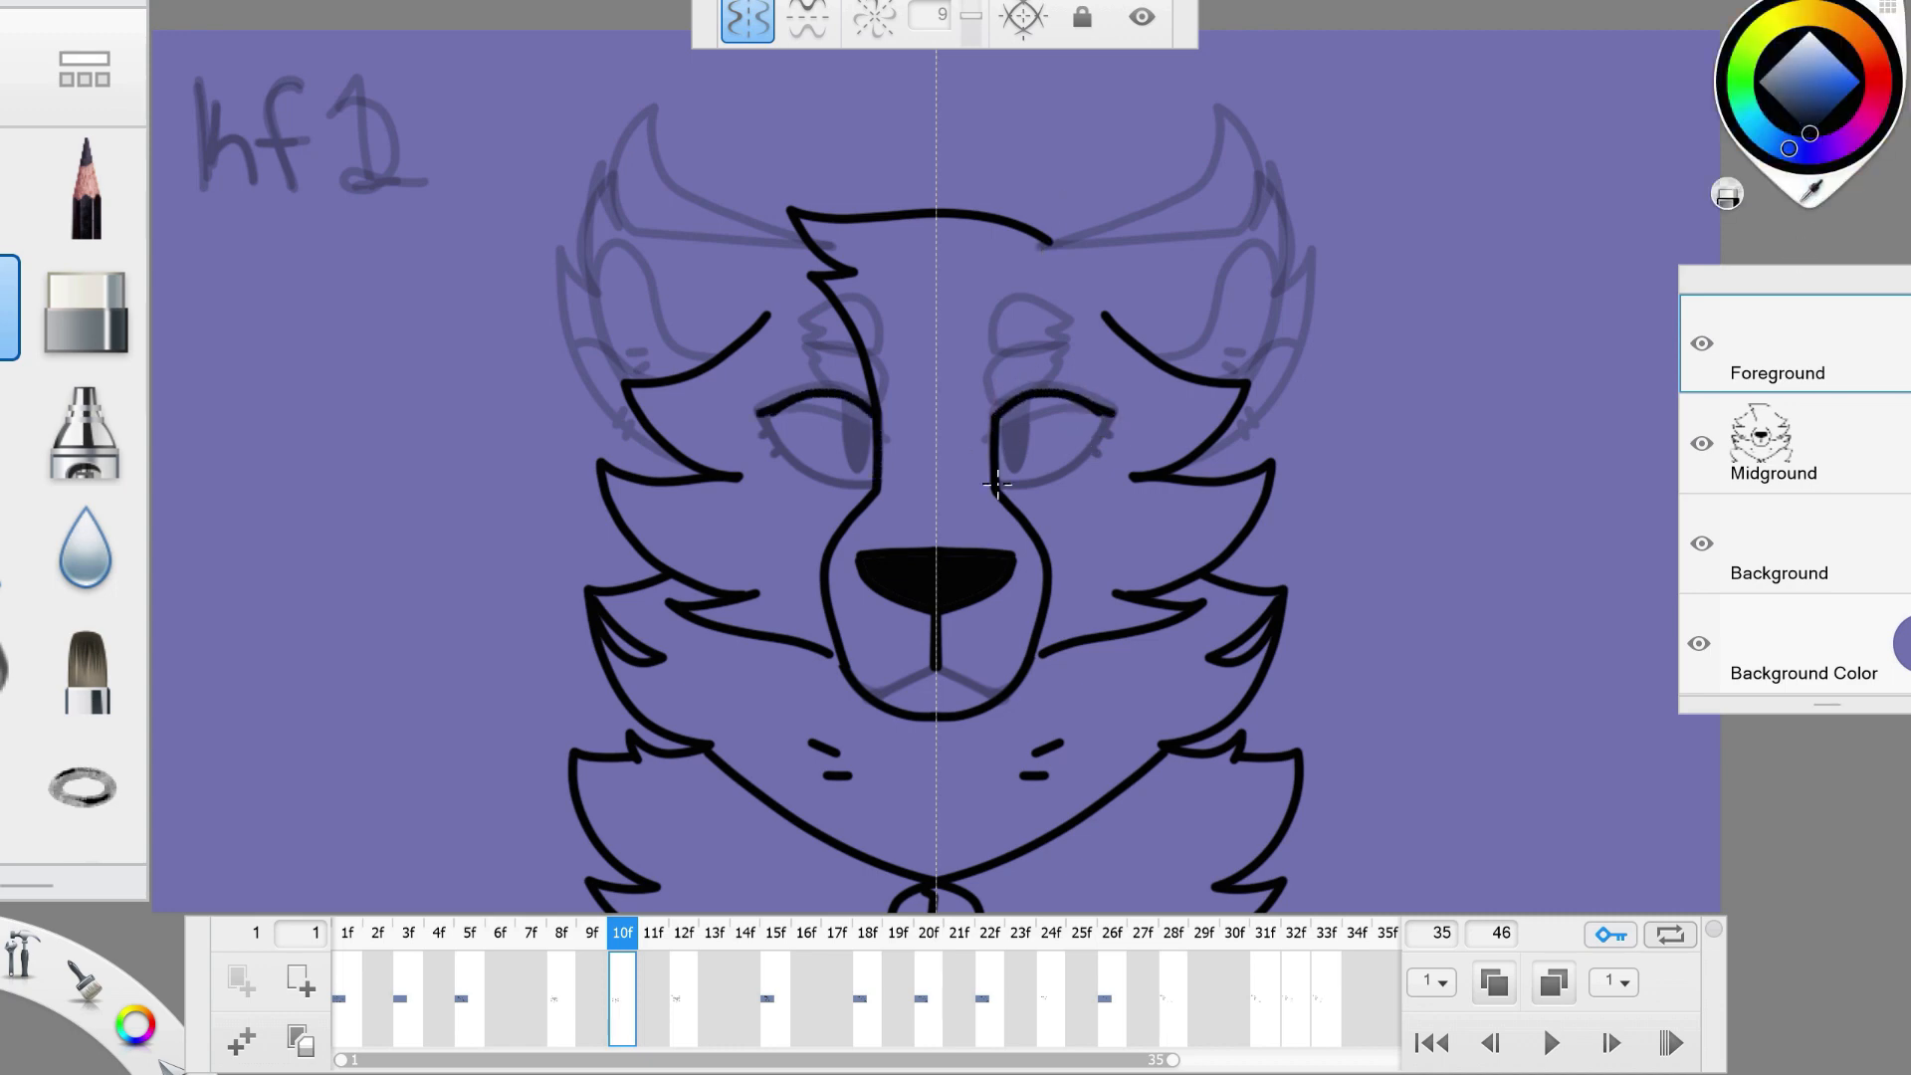
drag(997, 483, 1117, 388)
mouse_move(1001, 419)
mouse_down()
mouse_move(1022, 508)
mouse_move(1021, 359)
mouse_up()
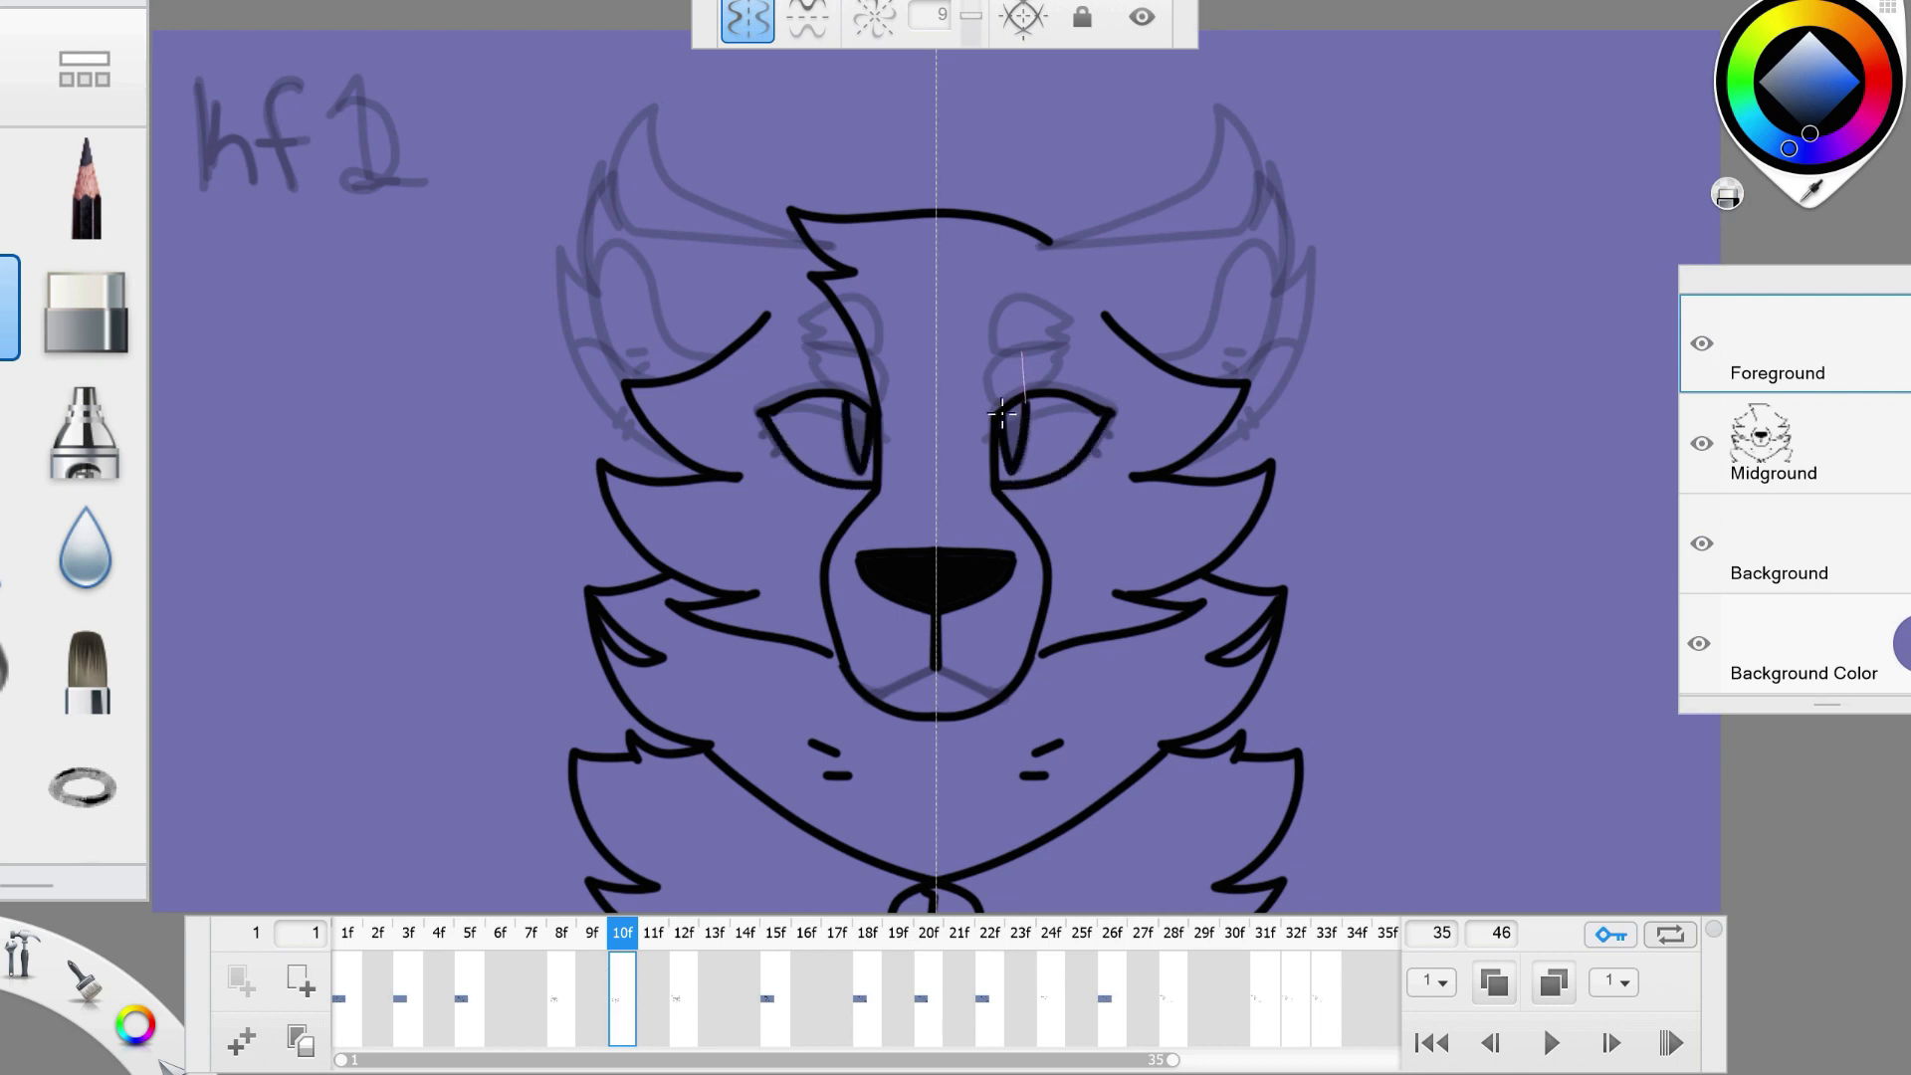
drag(1084, 457, 1159, 424)
mouse_move(759, 398)
mouse_down()
mouse_move(819, 410)
mouse_move(783, 476)
mouse_up()
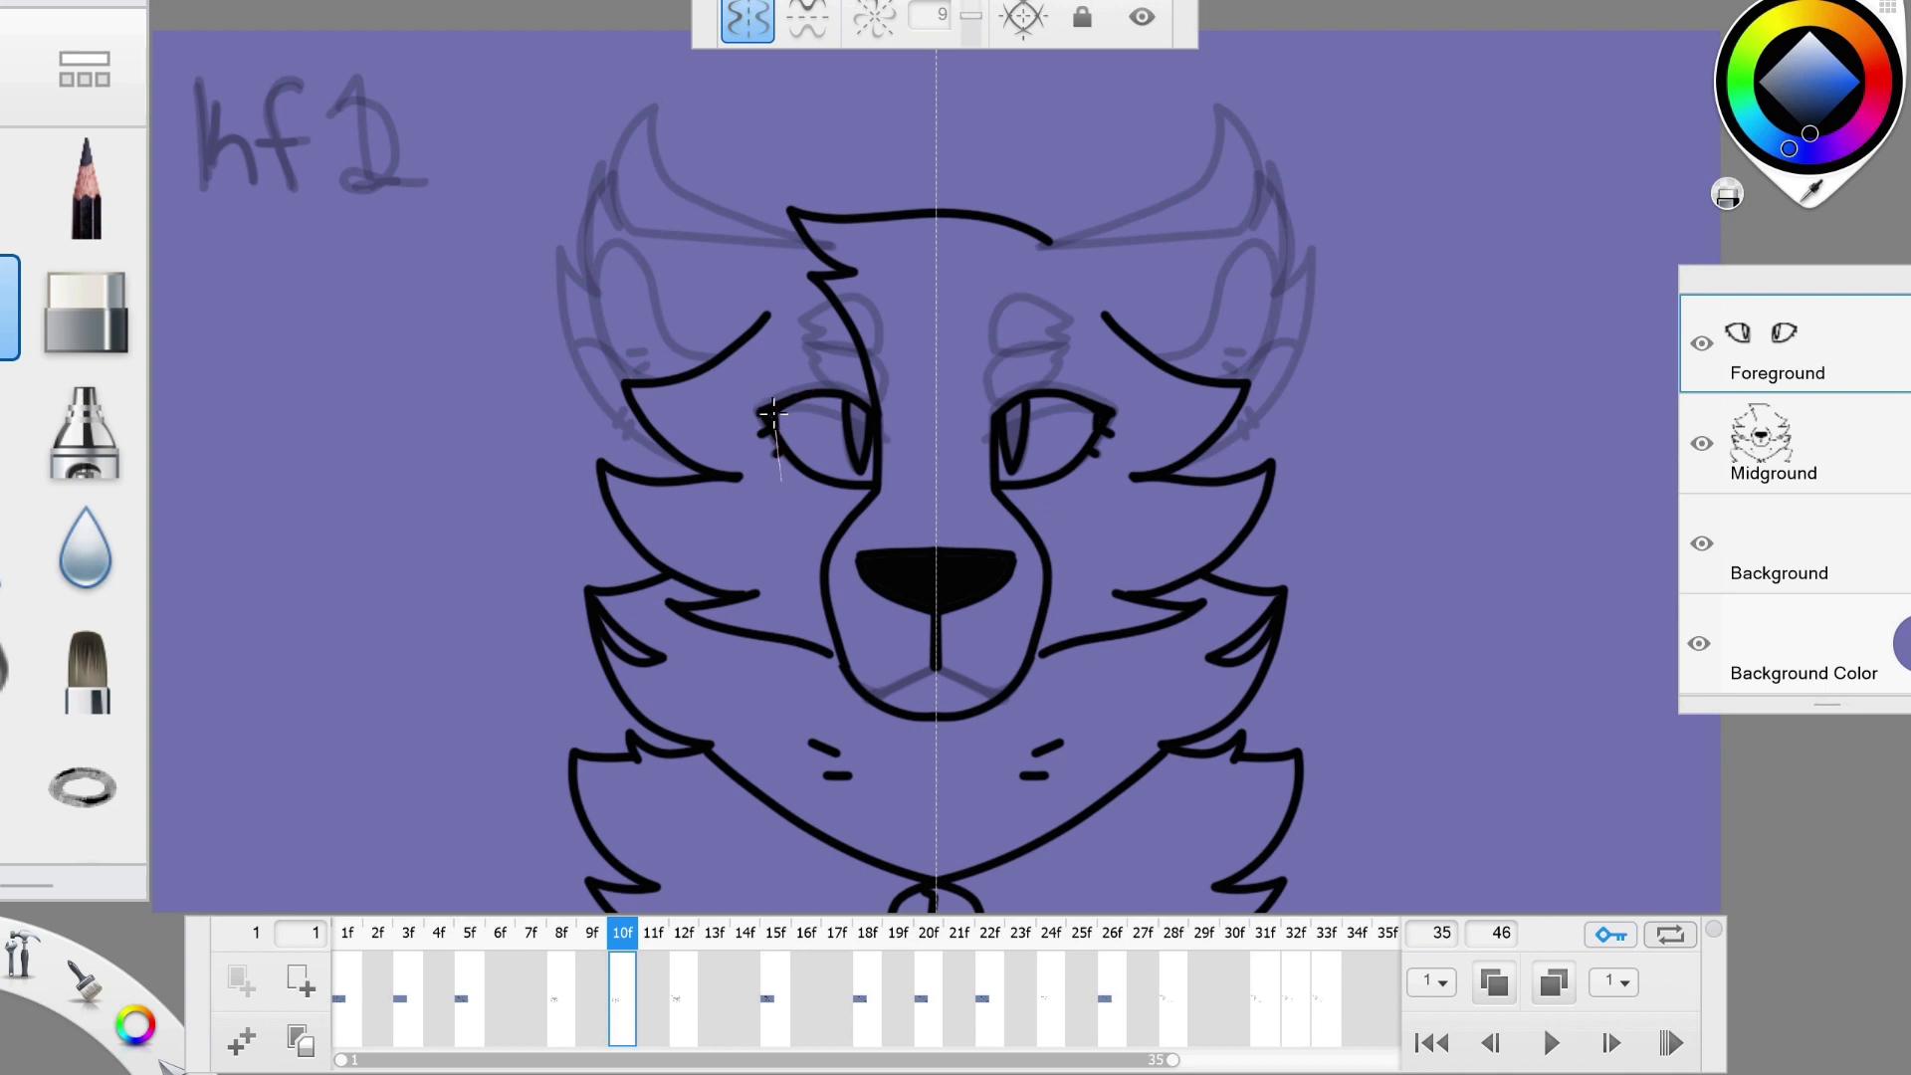
key(f)
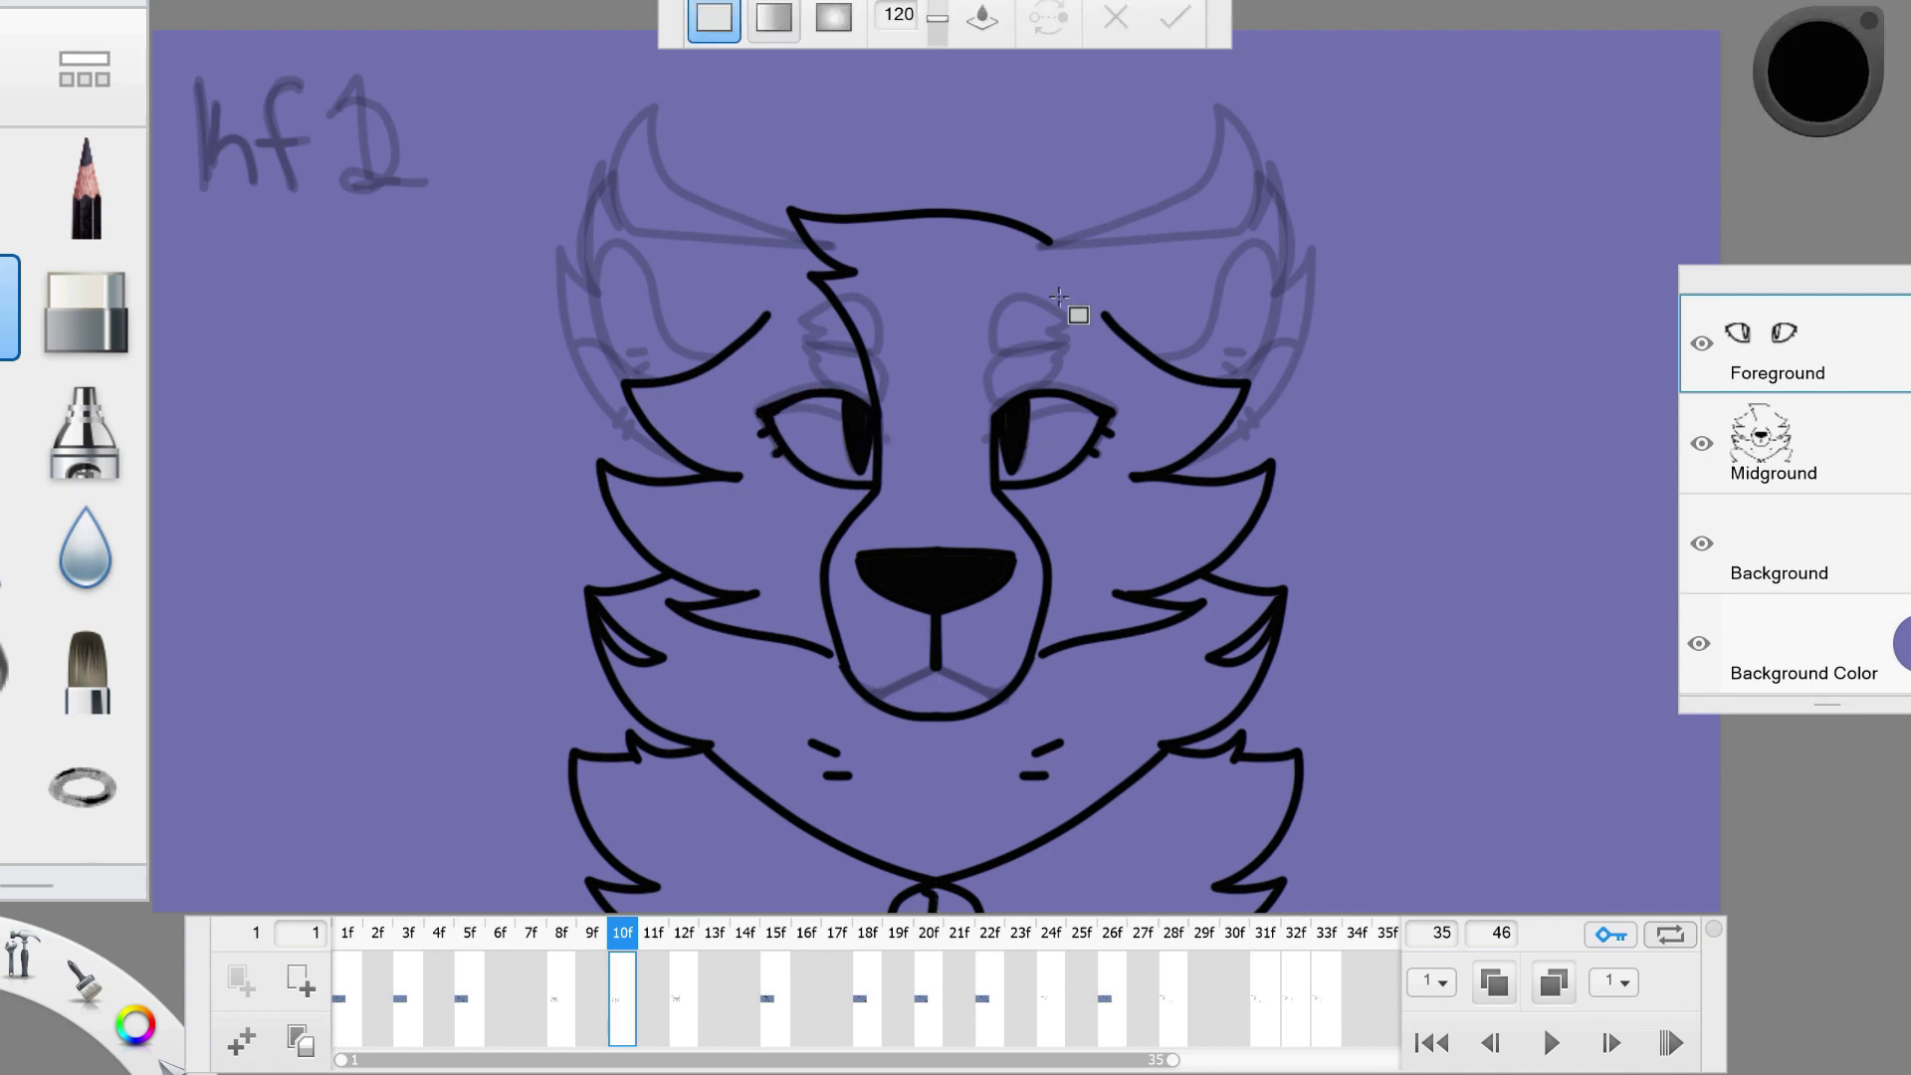
click(1058, 297)
key(ctrl+z)
key(b)
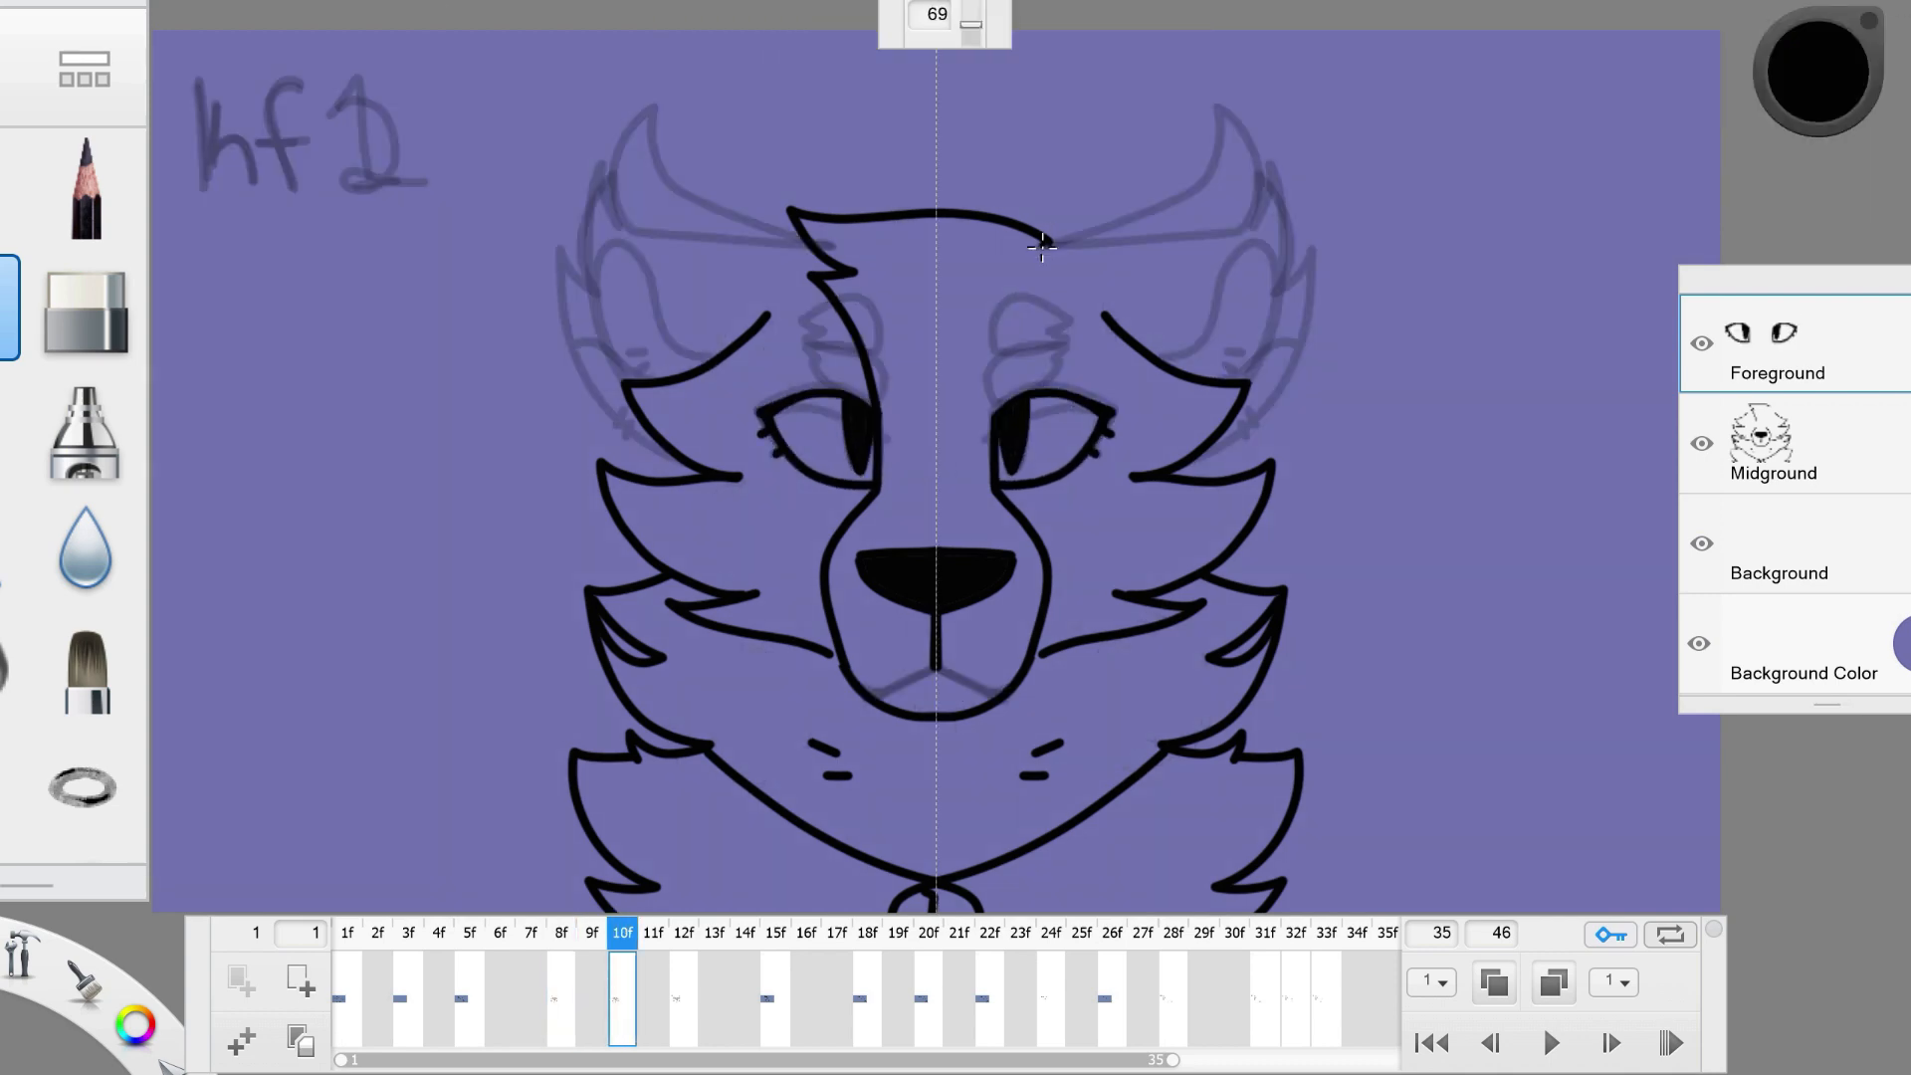
Draw the mirrored ear outlines, inner ears, mouth lines and brow strokes.
drag(1042, 244, 1255, 434)
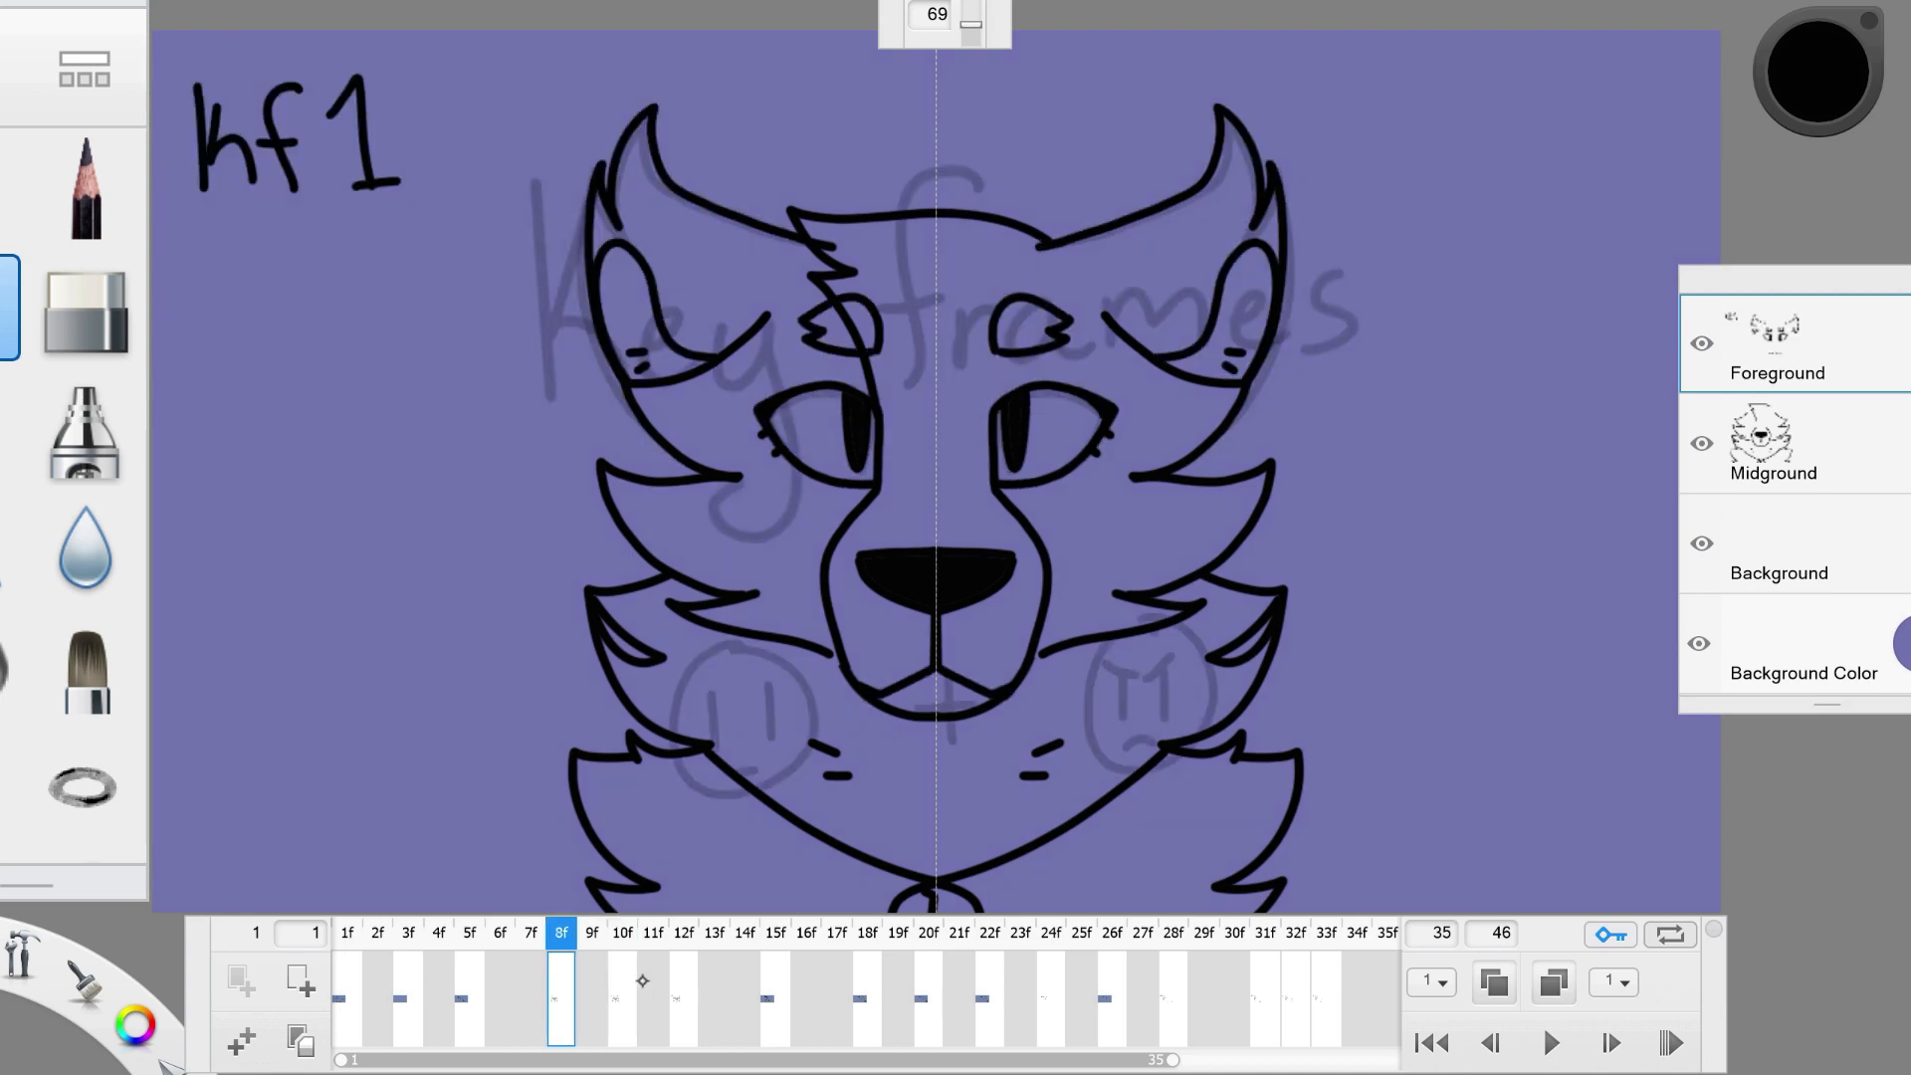
mouse_move(1164, 359)
mouse_down()
mouse_move(1235, 357)
mouse_move(1239, 381)
mouse_up()
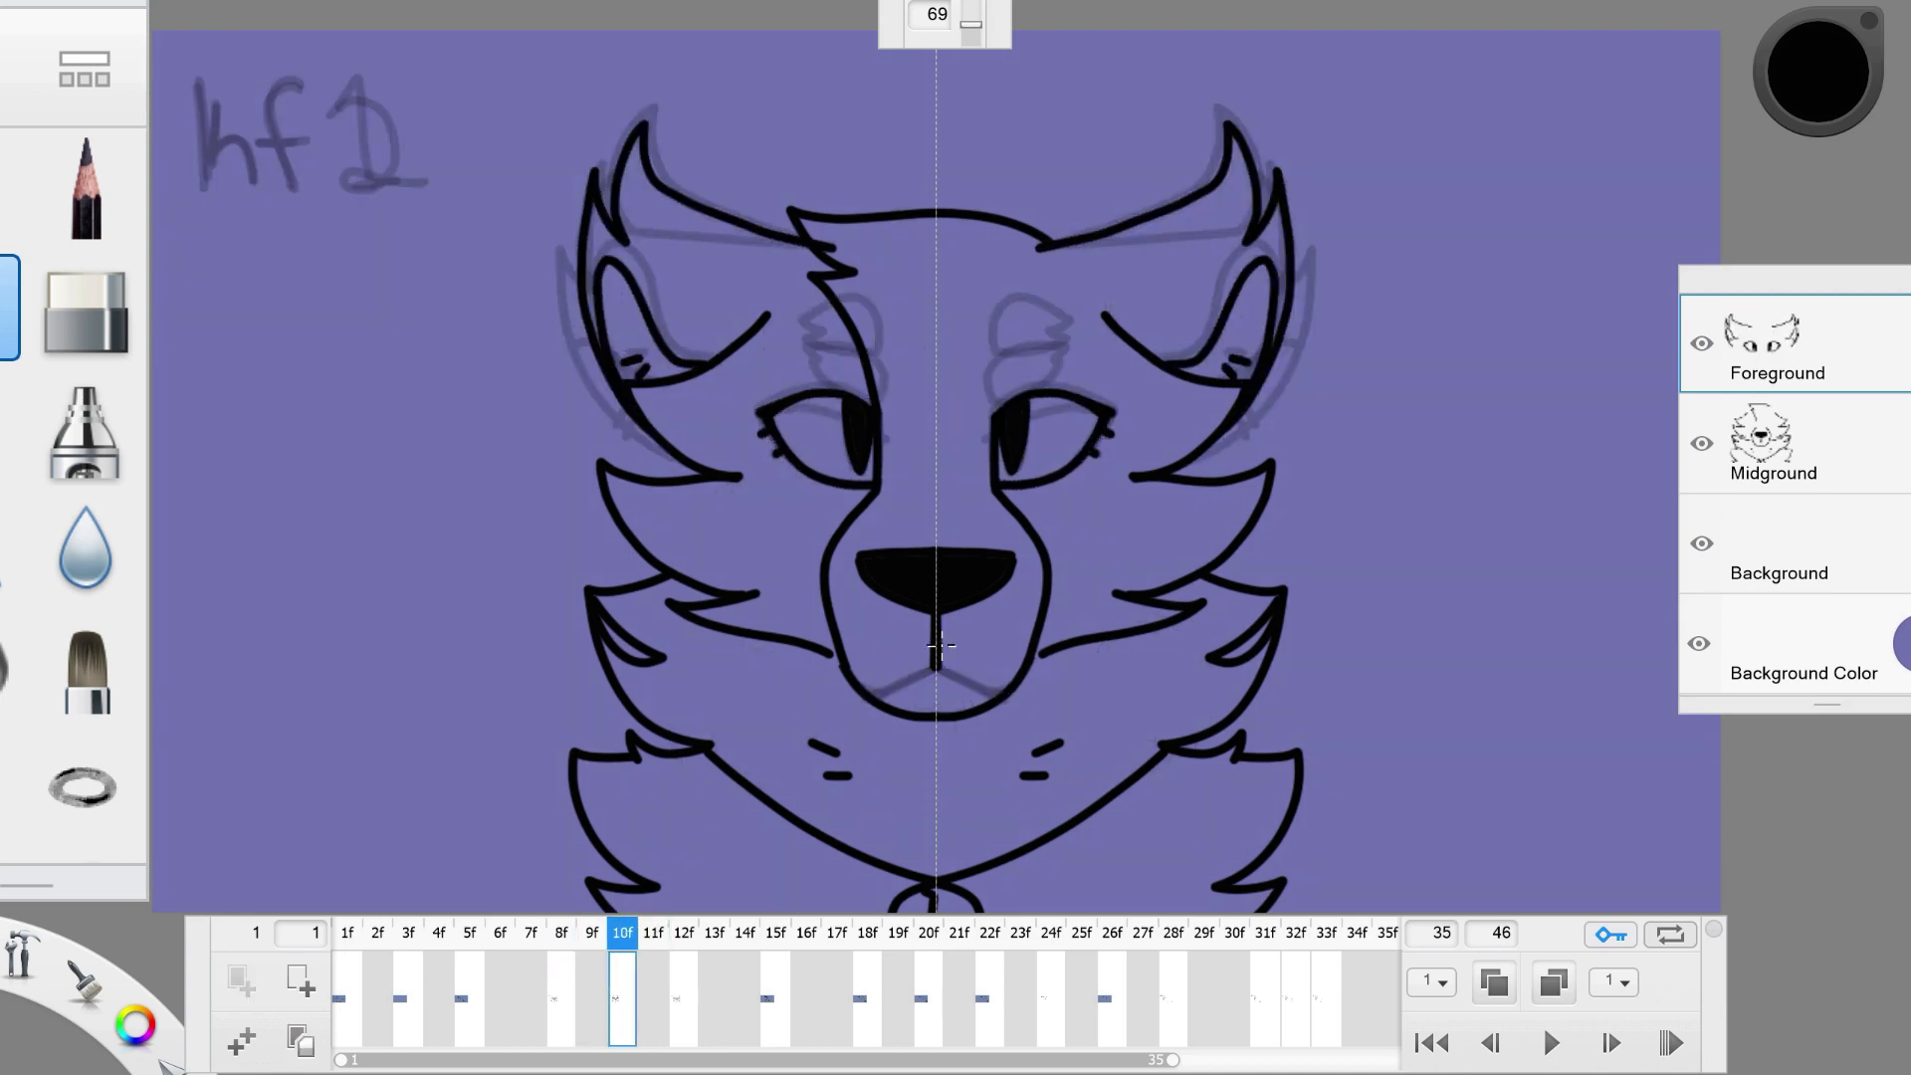
mouse_move(938, 613)
mouse_down()
mouse_move(938, 672)
mouse_move(1037, 709)
mouse_up()
mouse_move(1060, 320)
mouse_down()
mouse_move(995, 357)
mouse_move(1072, 374)
mouse_move(993, 359)
mouse_move(1046, 359)
mouse_move(1039, 328)
mouse_move(1016, 366)
mouse_up()
key(e)
On frame 11f erase the tall ears and eye lines and redraw shorter ears with inner curves.
key(b)
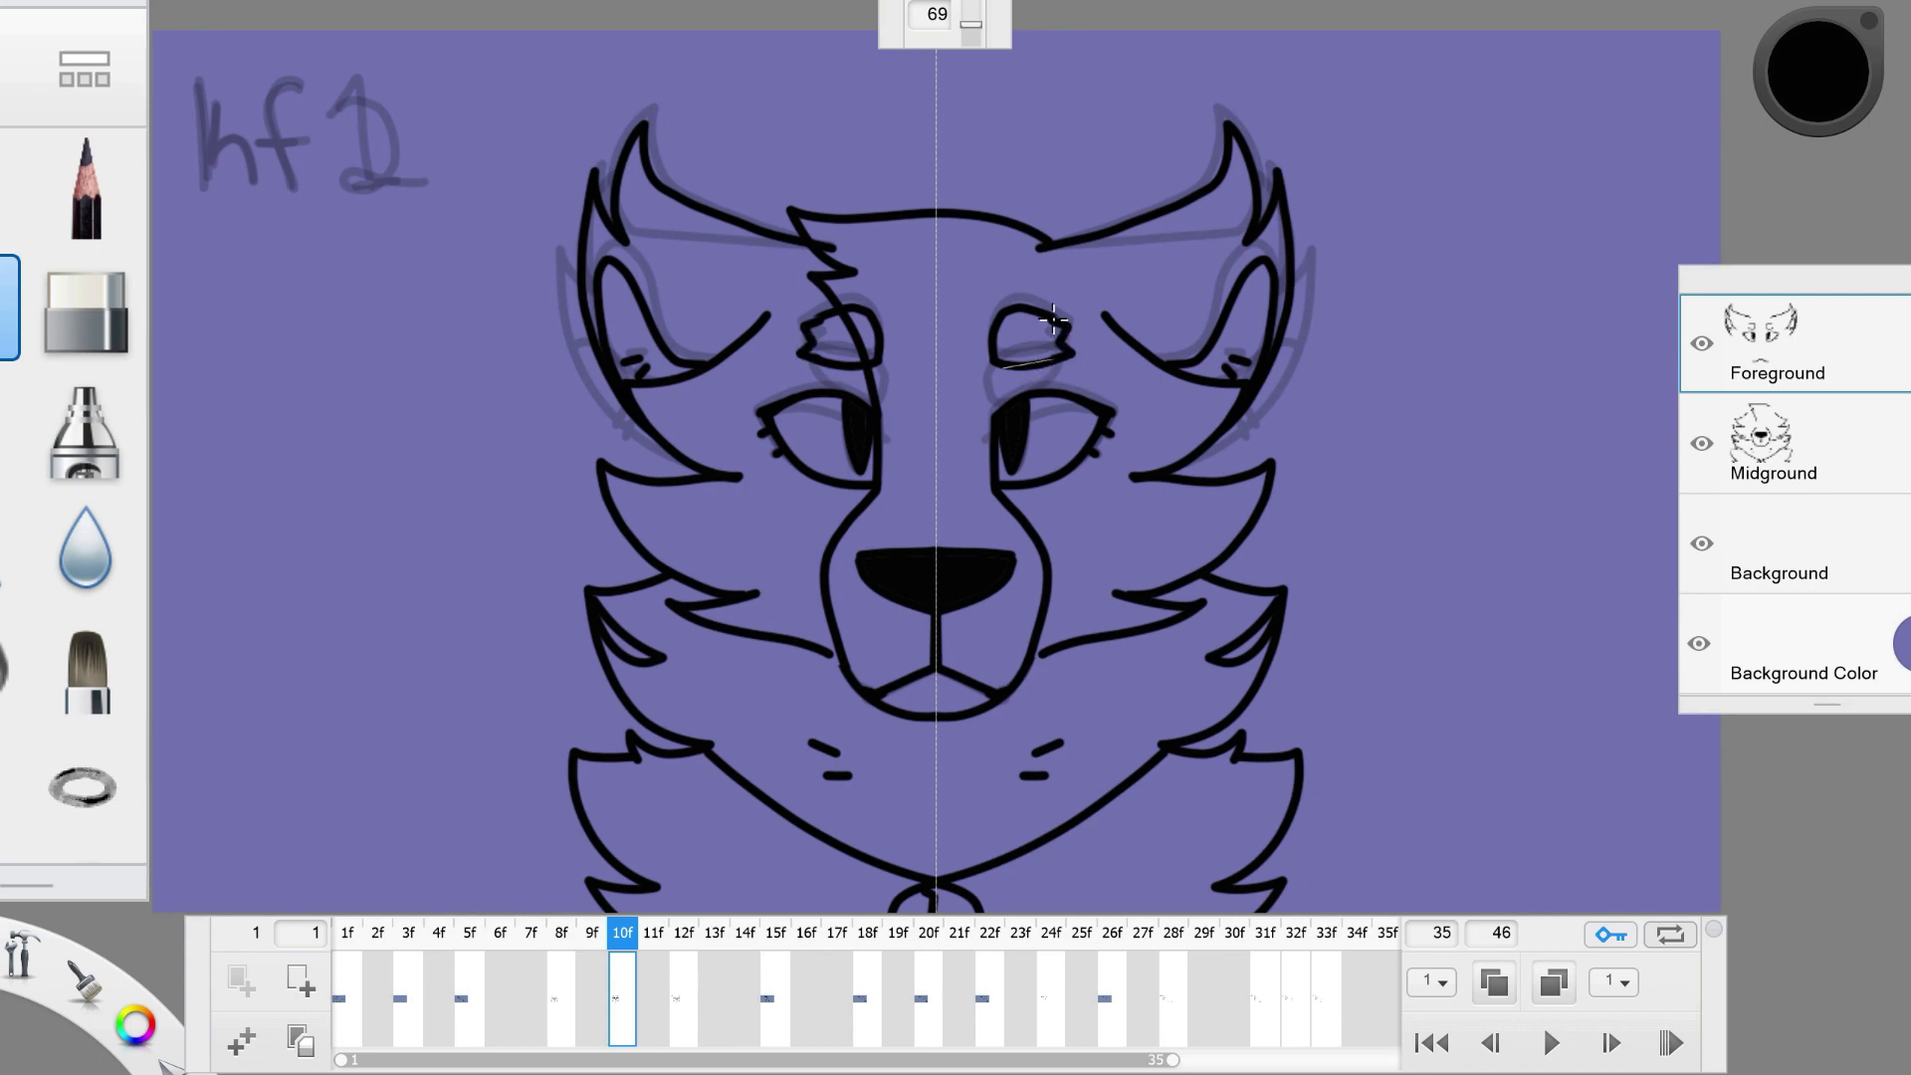
key(period)
double_click(84, 308)
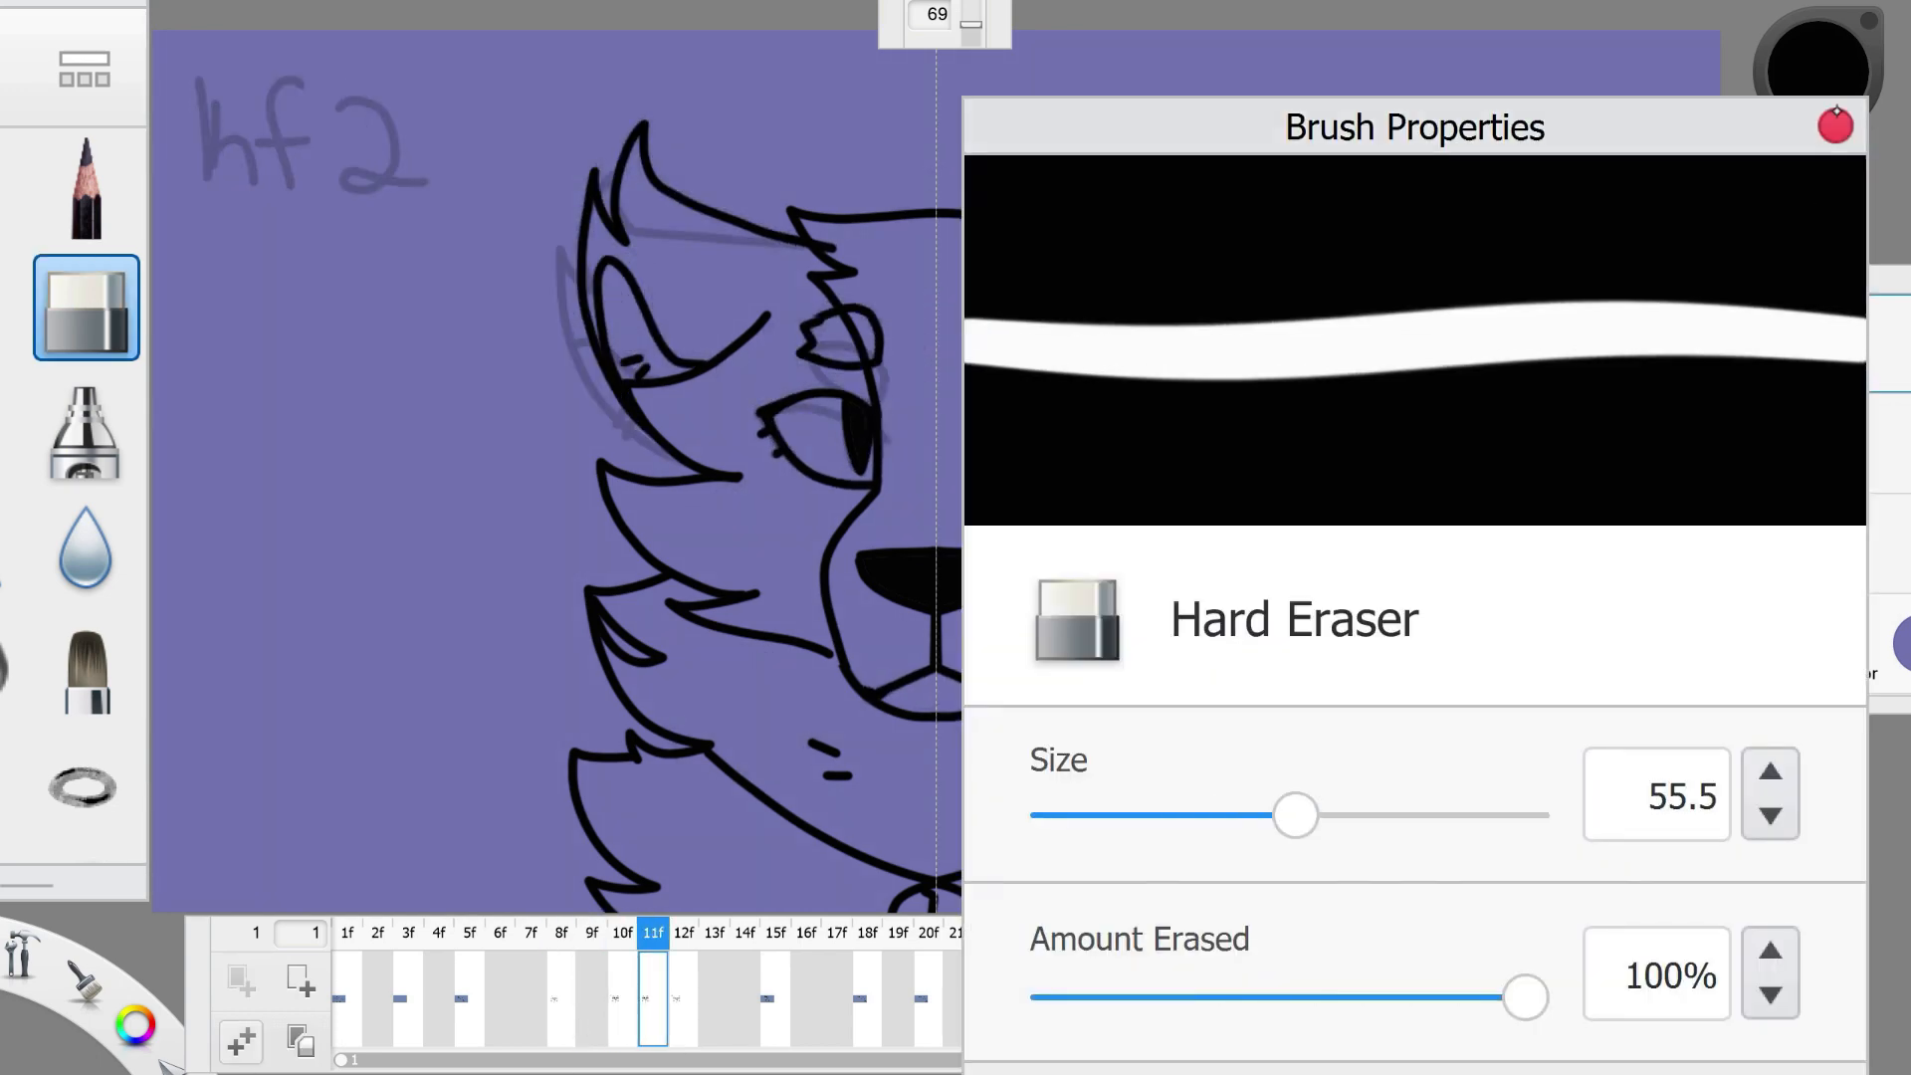
click(1835, 125)
drag(703, 164, 627, 358)
drag(628, 328, 613, 433)
key(b)
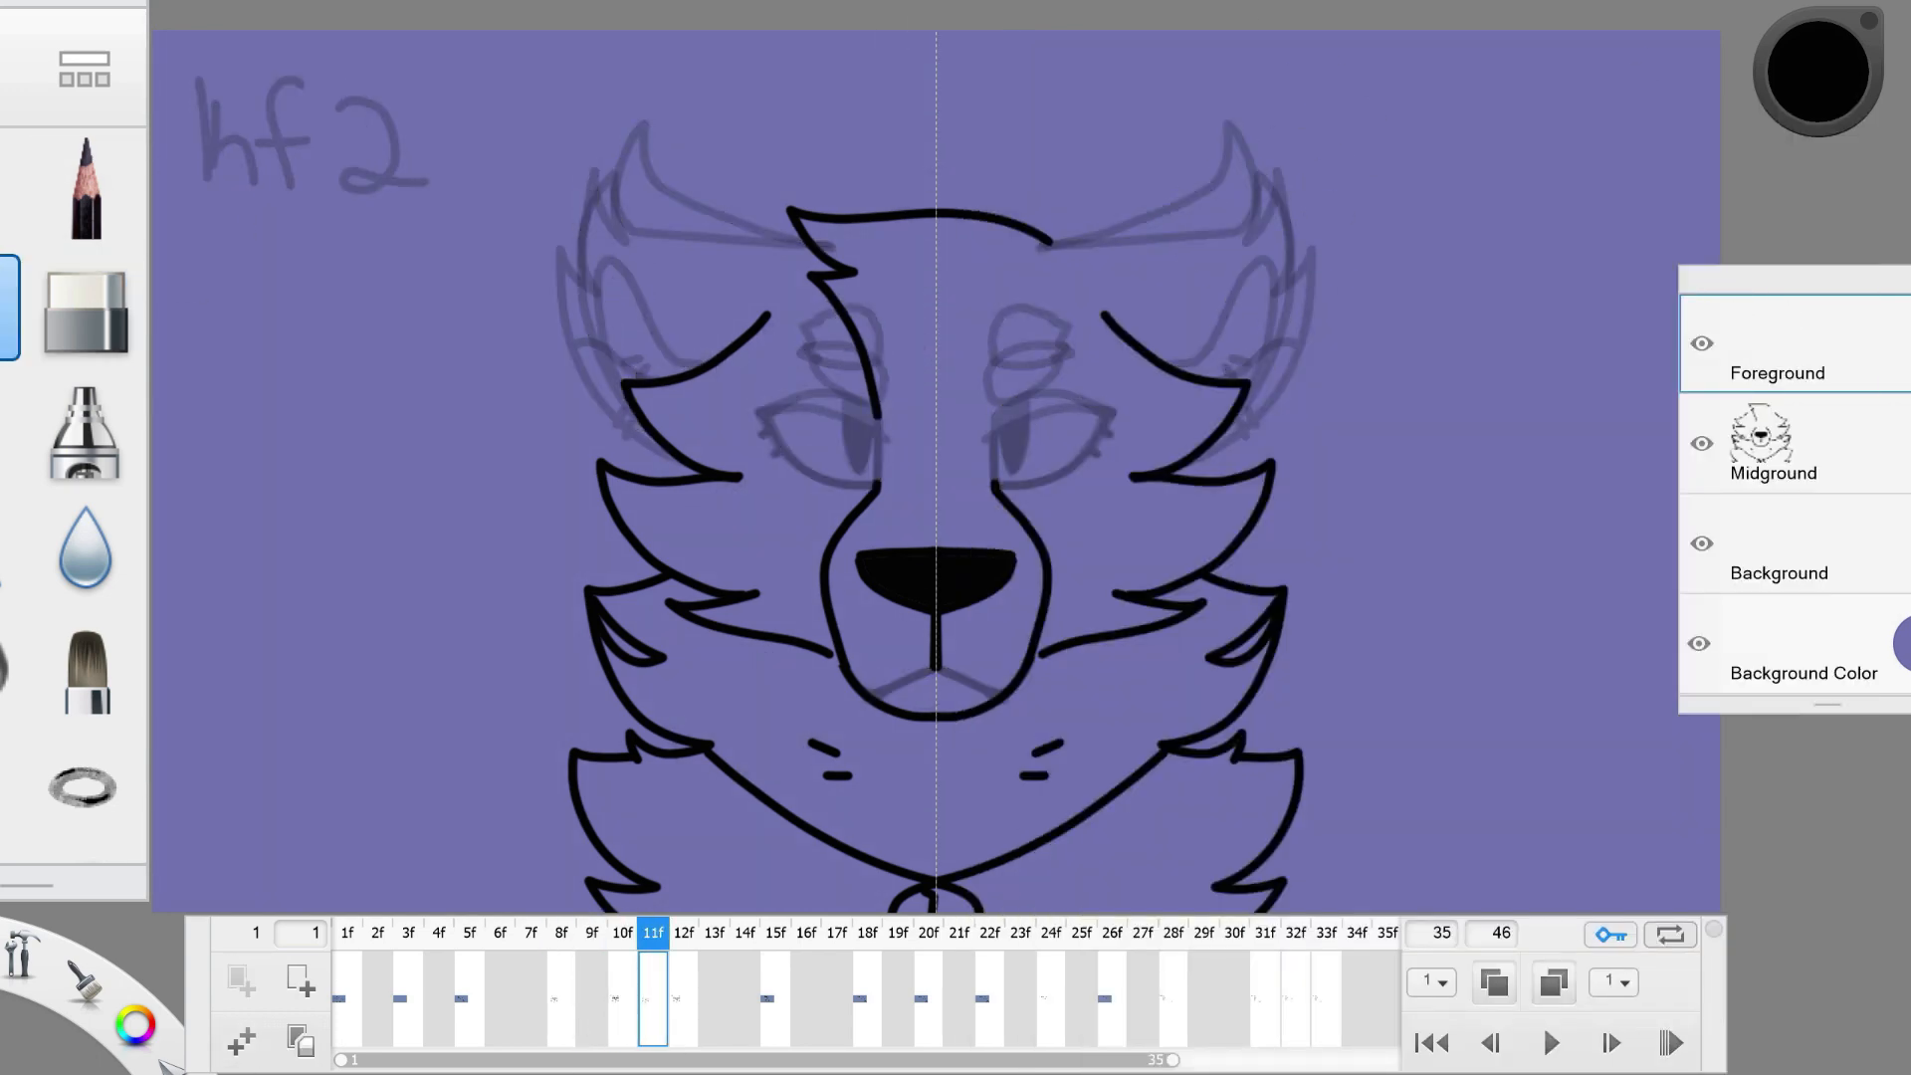
mouse_move(1049, 239)
mouse_down()
mouse_move(1224, 209)
mouse_move(1239, 144)
mouse_move(1300, 329)
mouse_move(689, 371)
mouse_up()
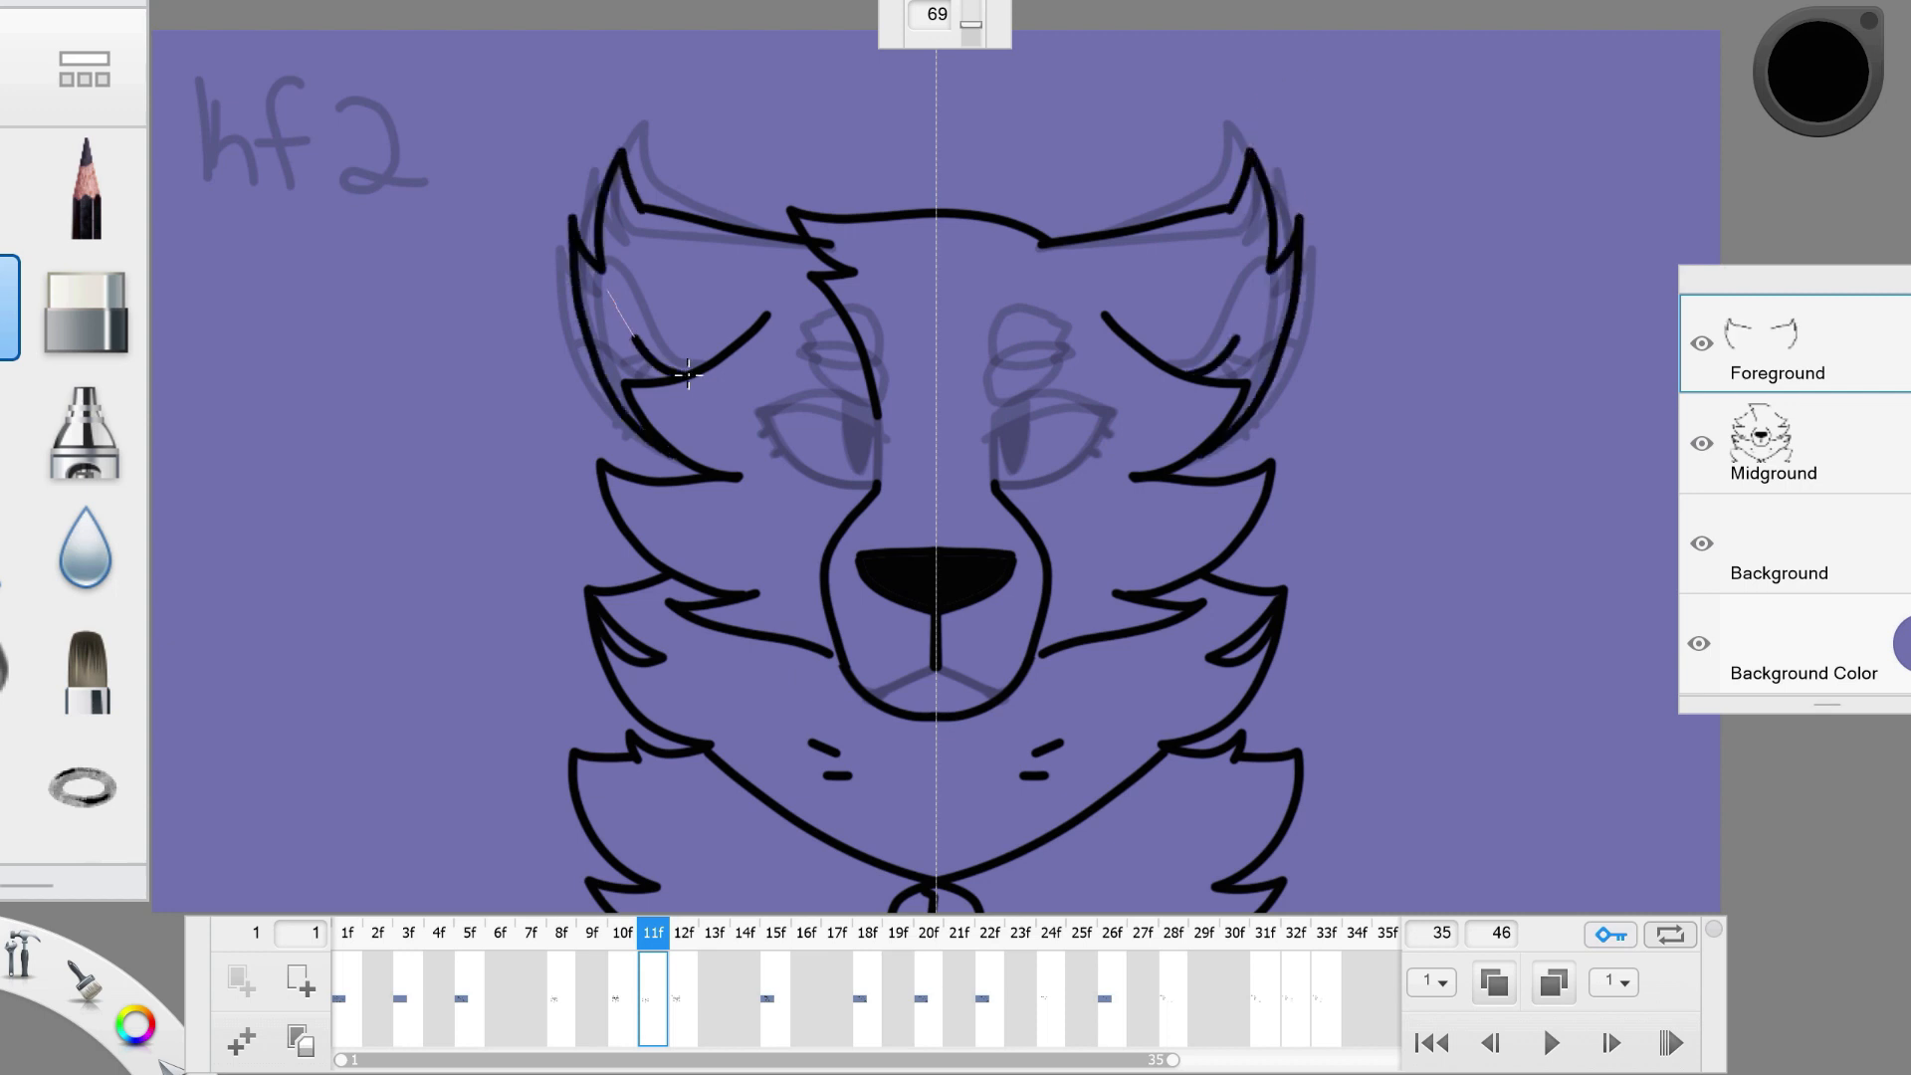
drag(597, 298, 650, 426)
Draw mirrored eye outlines, filled black pupils and eyebrows, then zoom the timeline in.
mouse_move(998, 403)
mouse_down()
mouse_move(997, 481)
mouse_move(1030, 400)
mouse_move(1127, 418)
mouse_up()
mouse_move(1003, 478)
mouse_down()
mouse_move(1128, 415)
mouse_move(1102, 445)
mouse_move(1127, 478)
mouse_up()
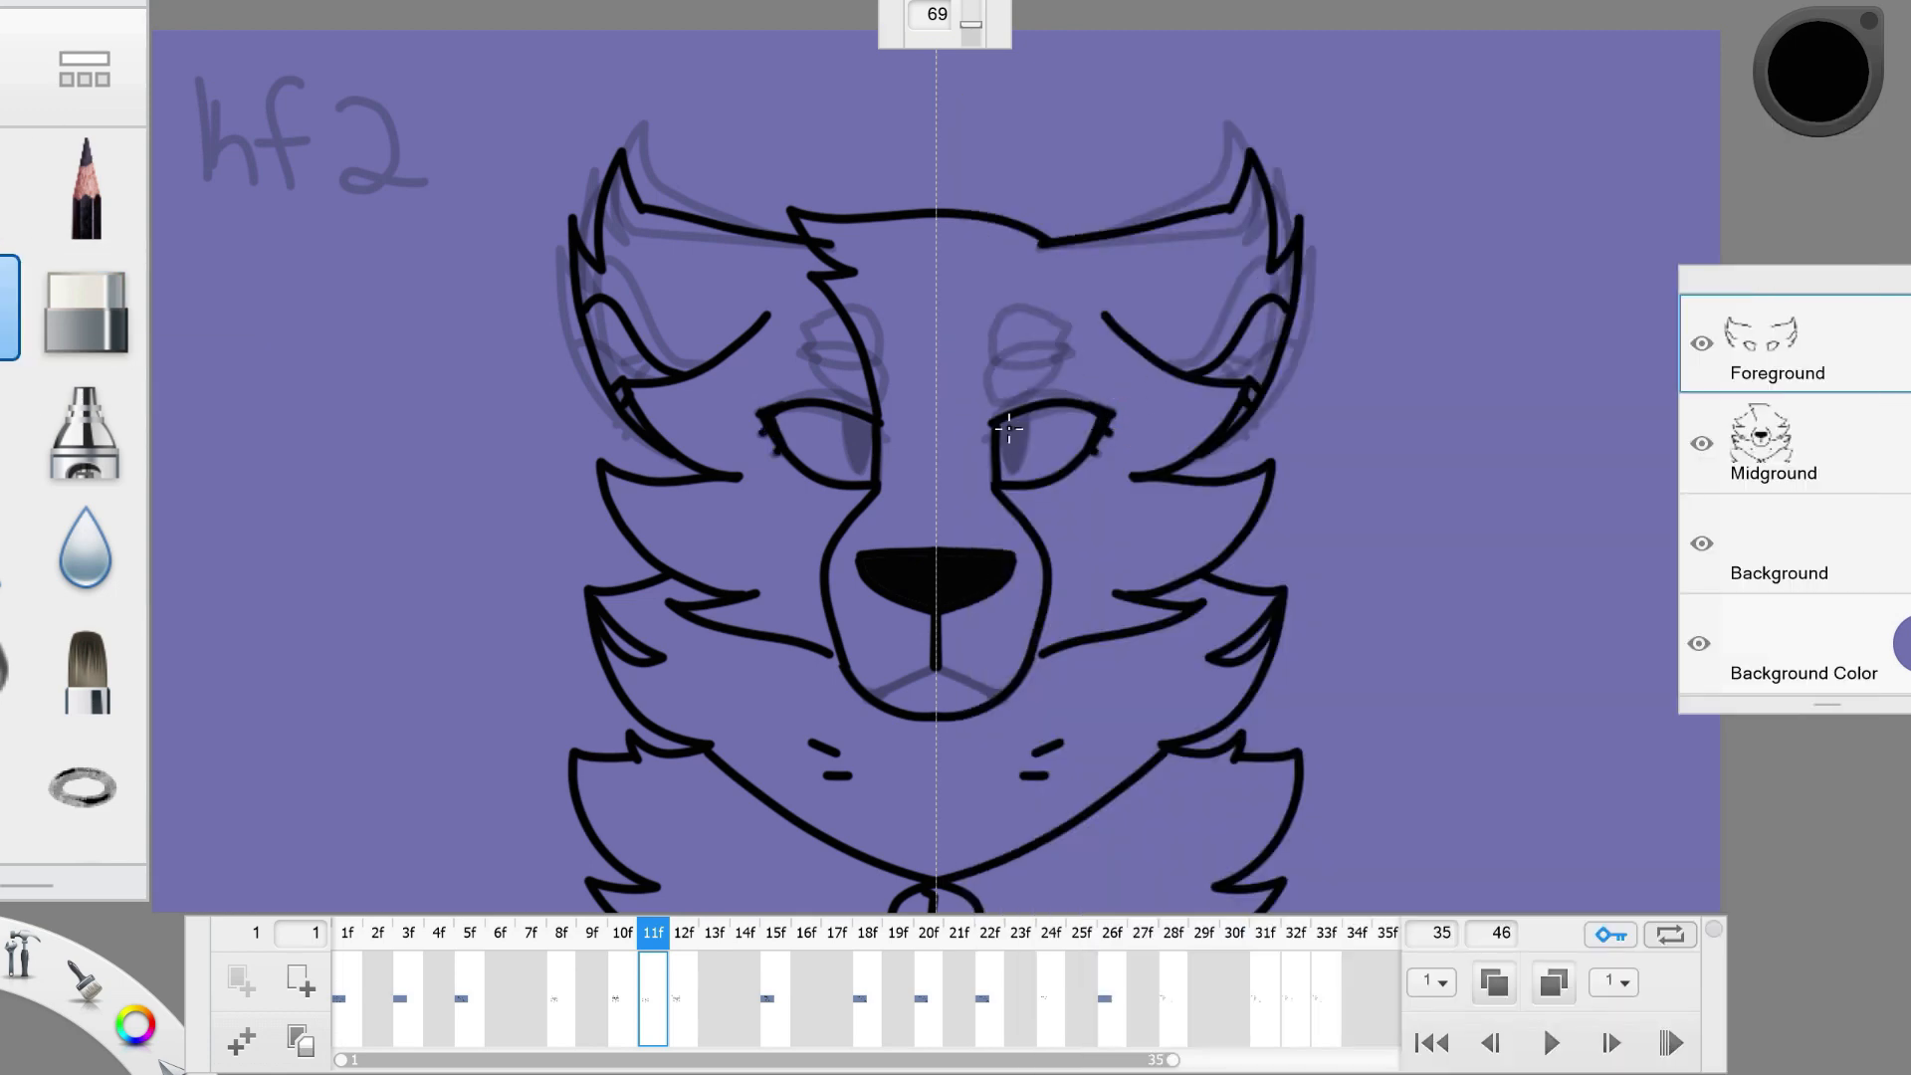
drag(1009, 415, 1015, 475)
drag(843, 410, 854, 480)
drag(874, 403, 858, 473)
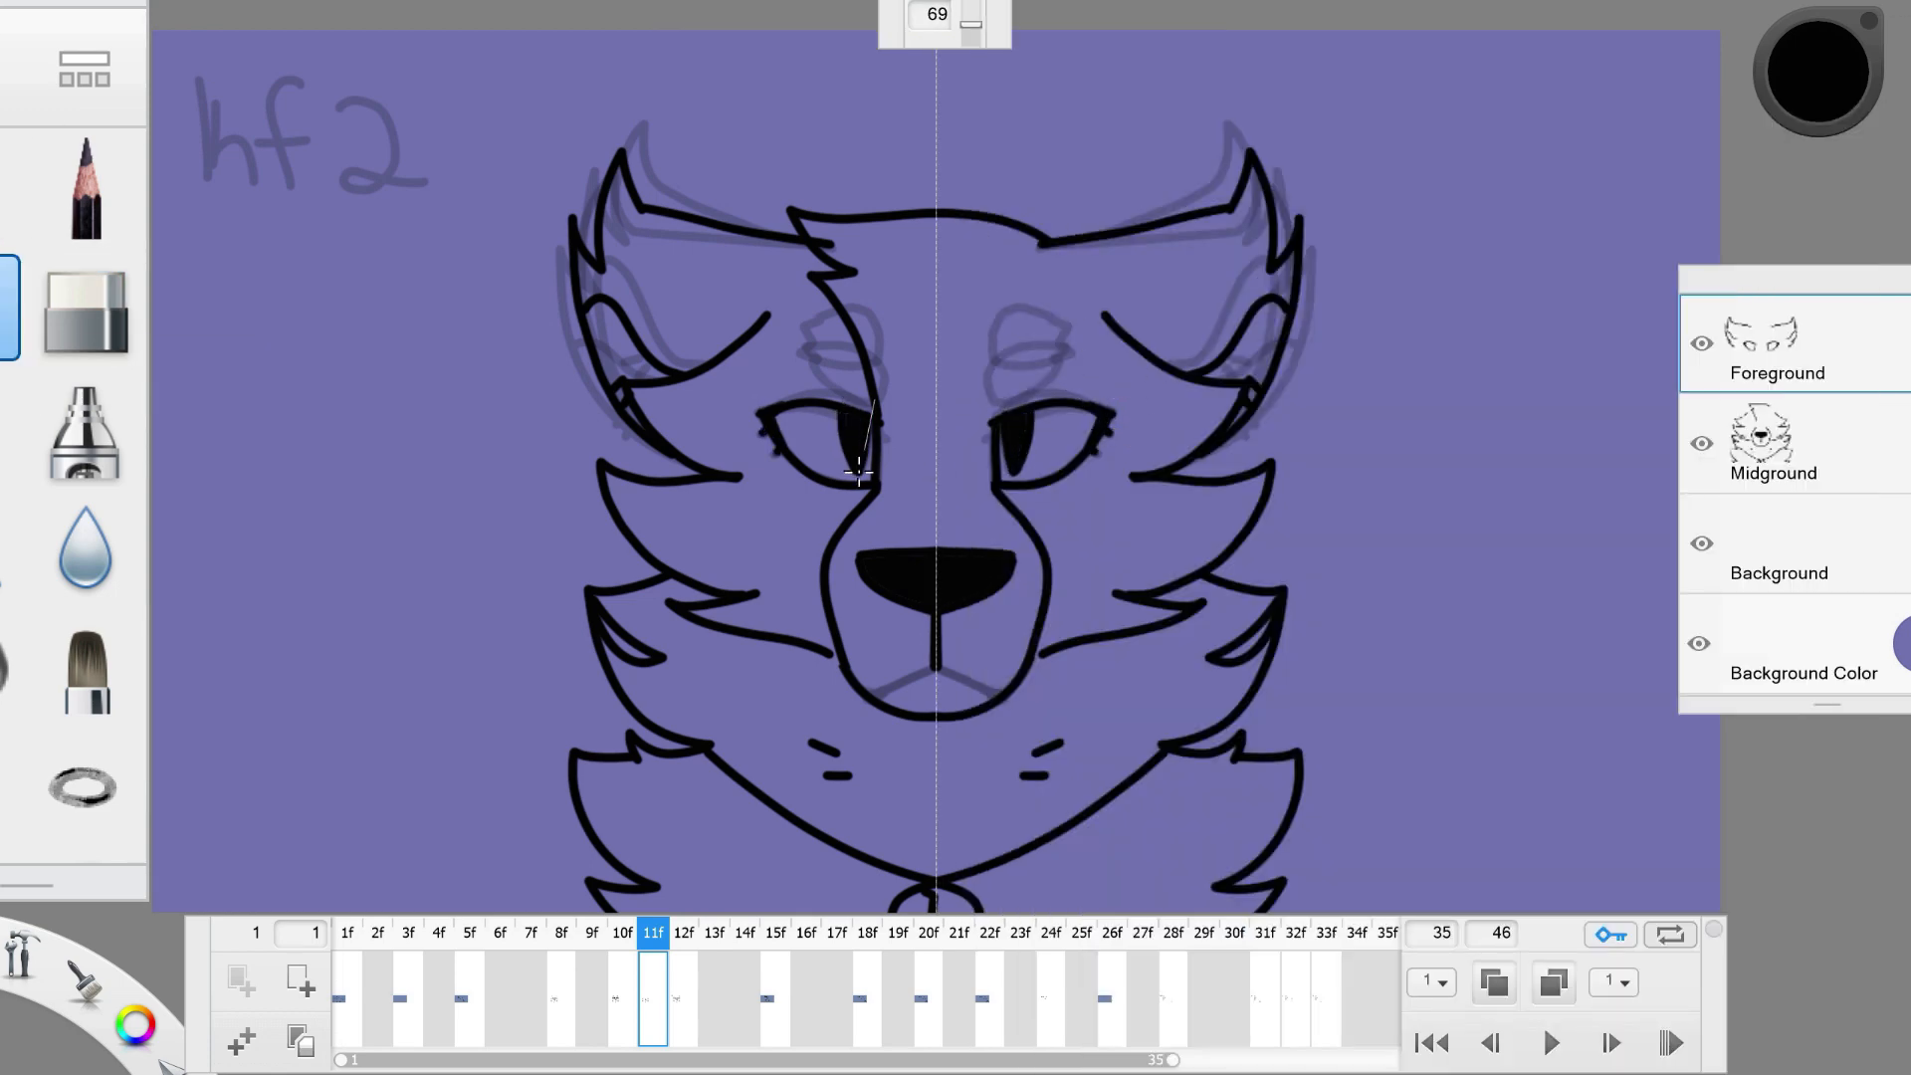
mouse_move(992, 320)
mouse_down()
mouse_move(1072, 358)
mouse_move(1000, 391)
mouse_up()
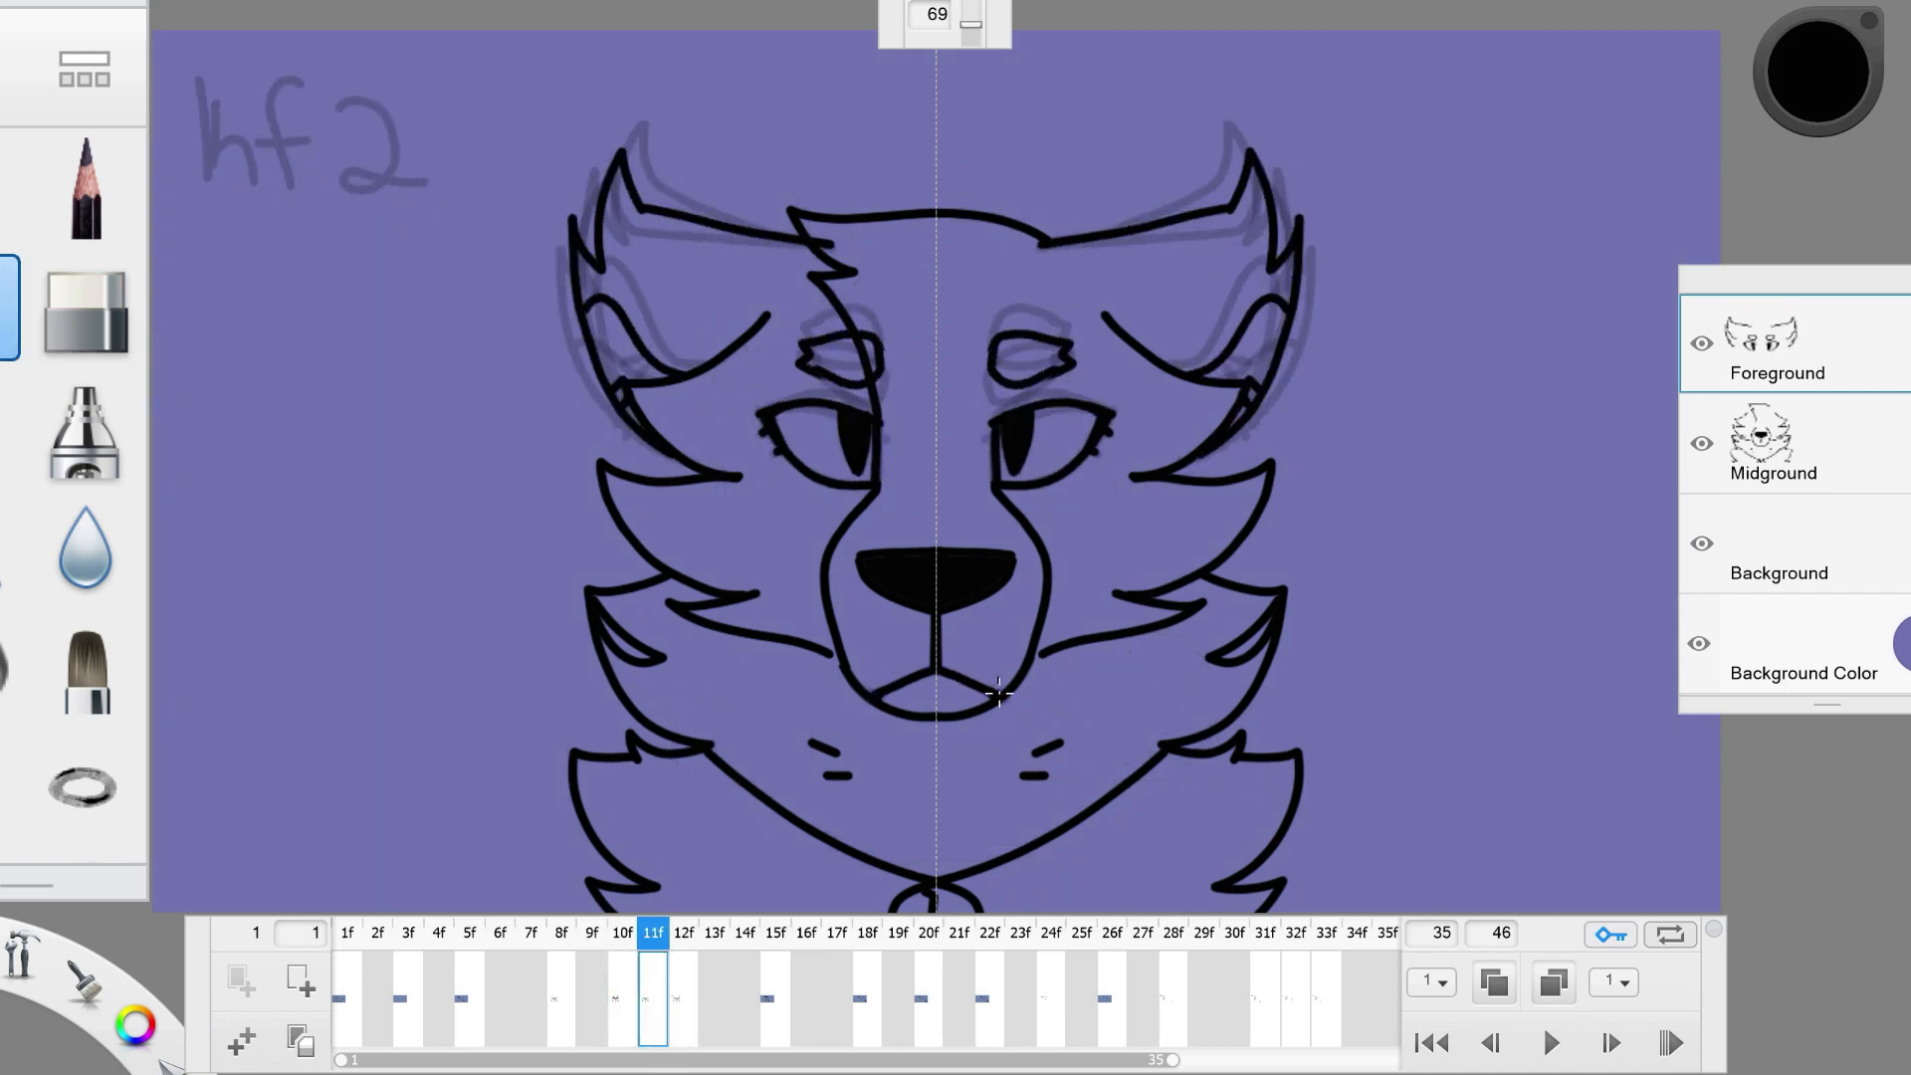
mouse_move(702, 1000)
mouse_down()
mouse_move(385, 1041)
mouse_move(478, 1059)
mouse_up()
Step through frames 11–13, play and stop the animation, then scrub frames 10 to 13.
click(799, 997)
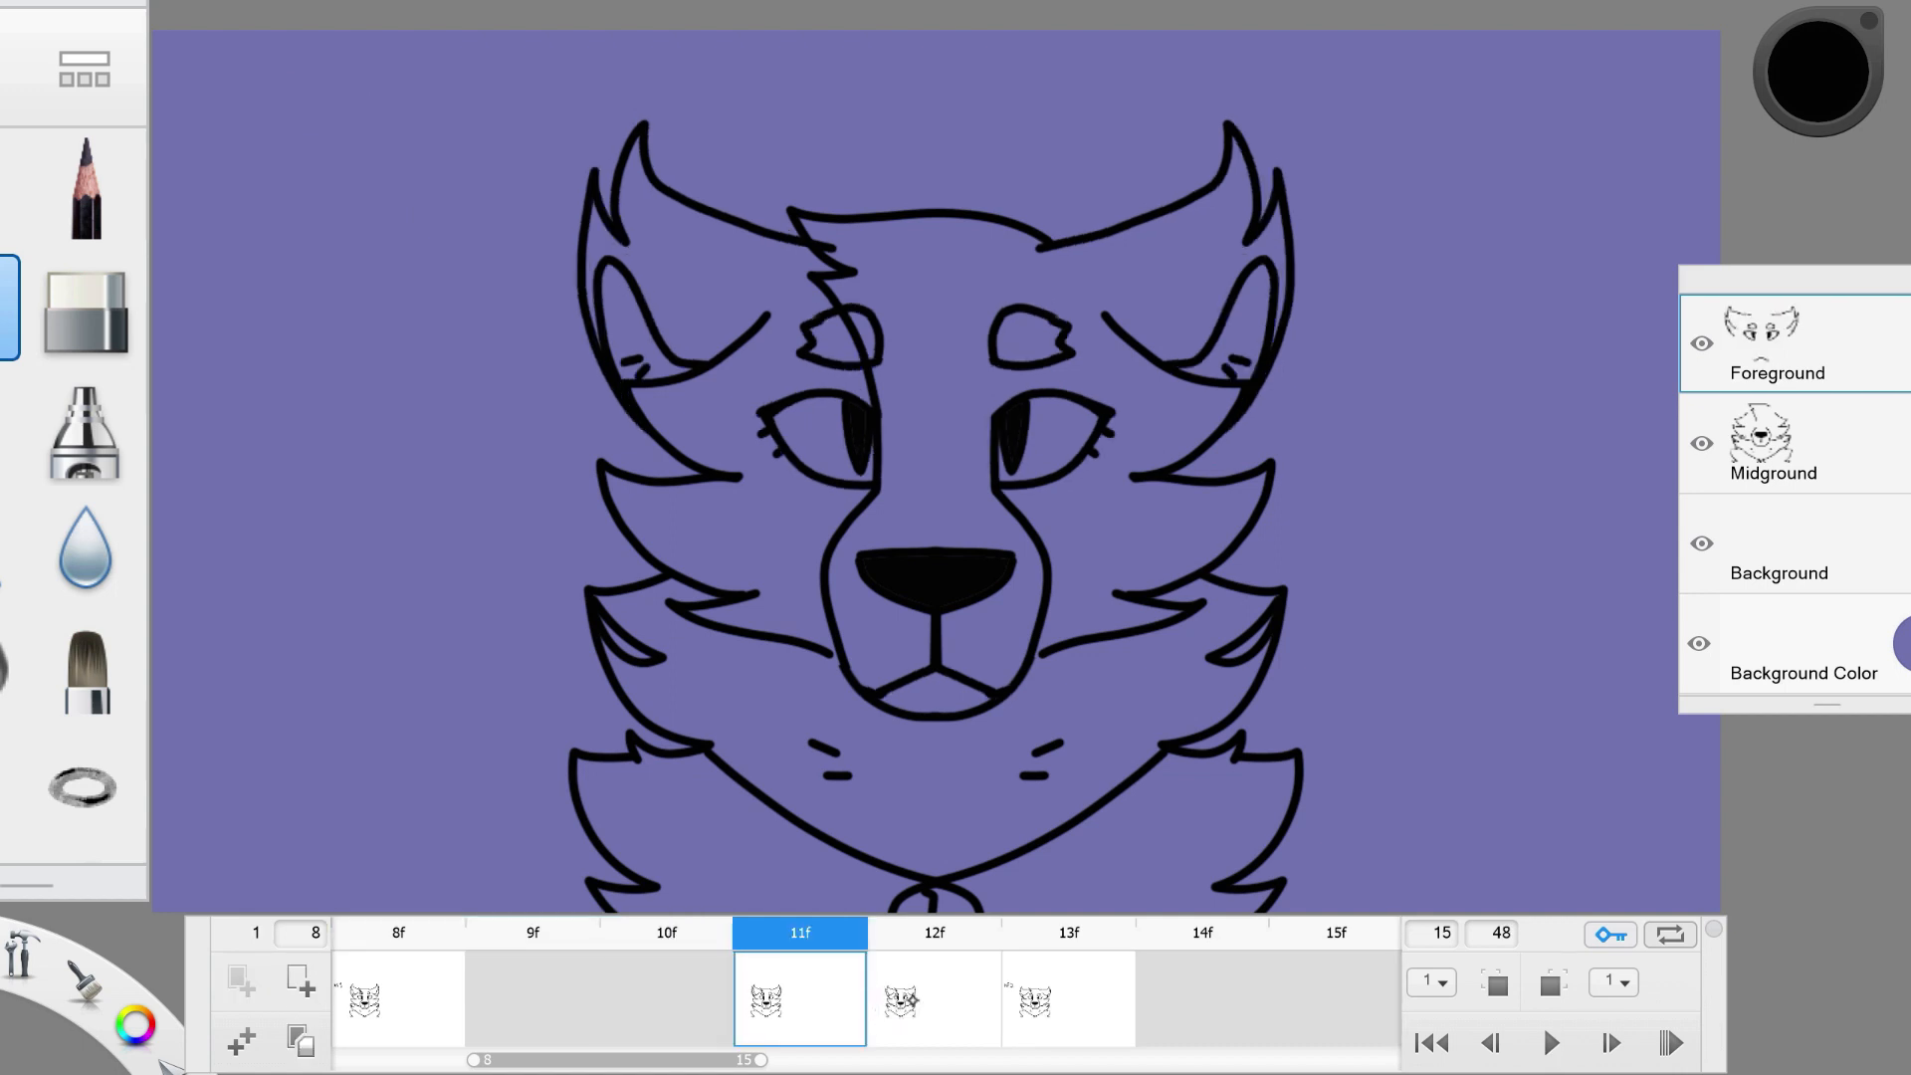
click(906, 998)
click(1069, 1012)
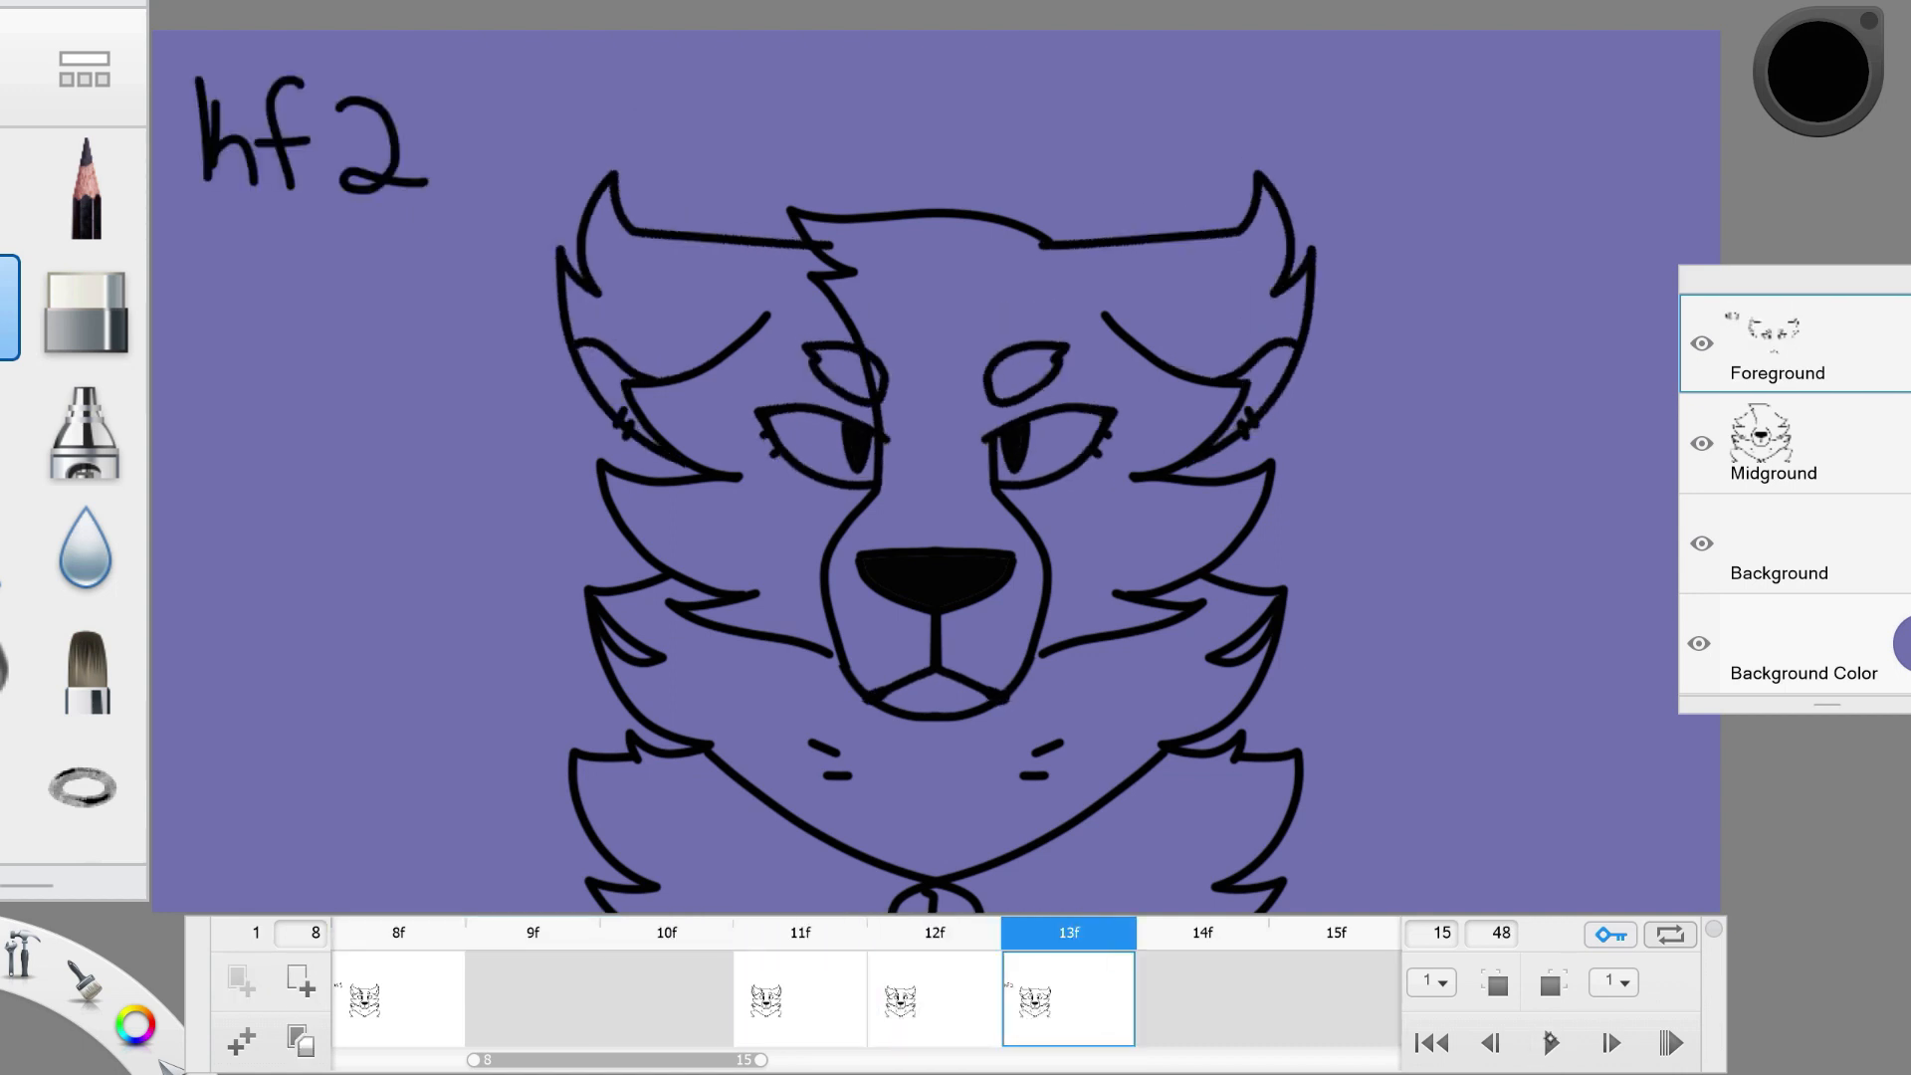
key(Return)
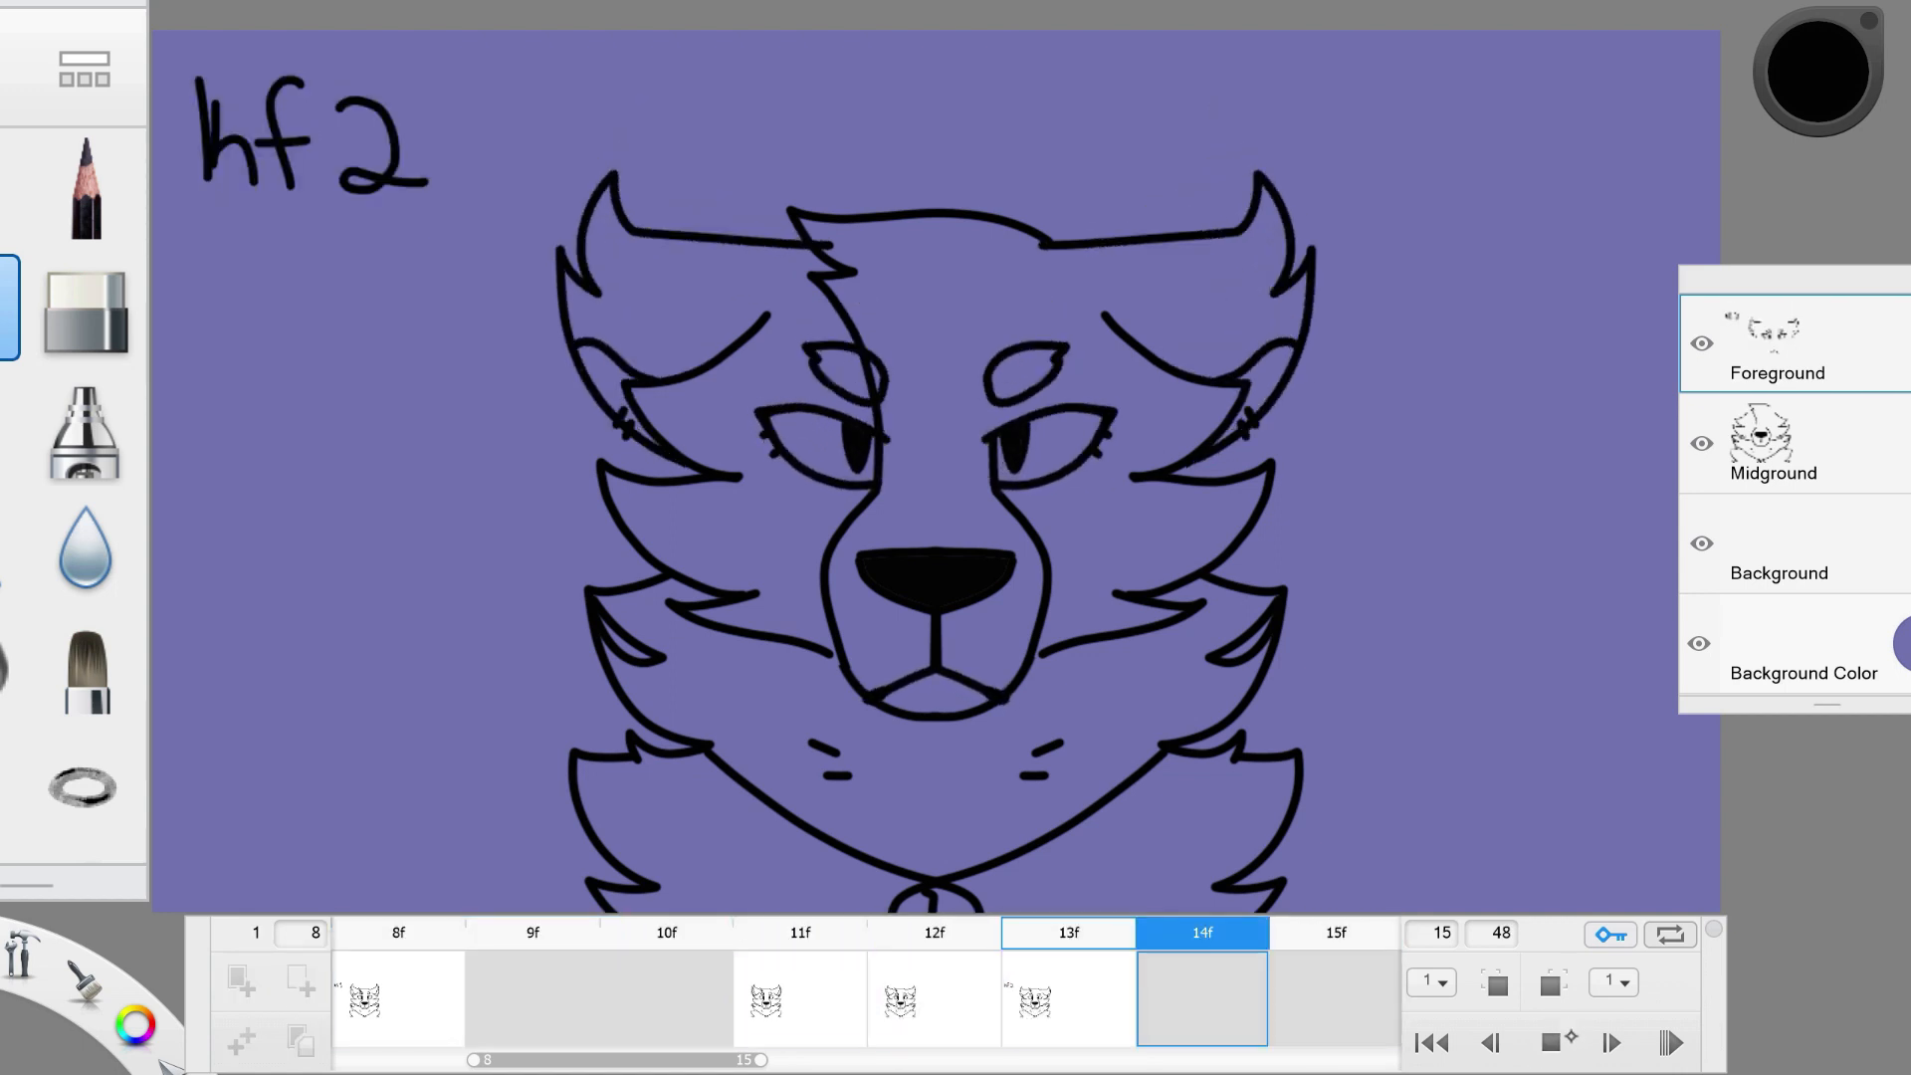
key(Return)
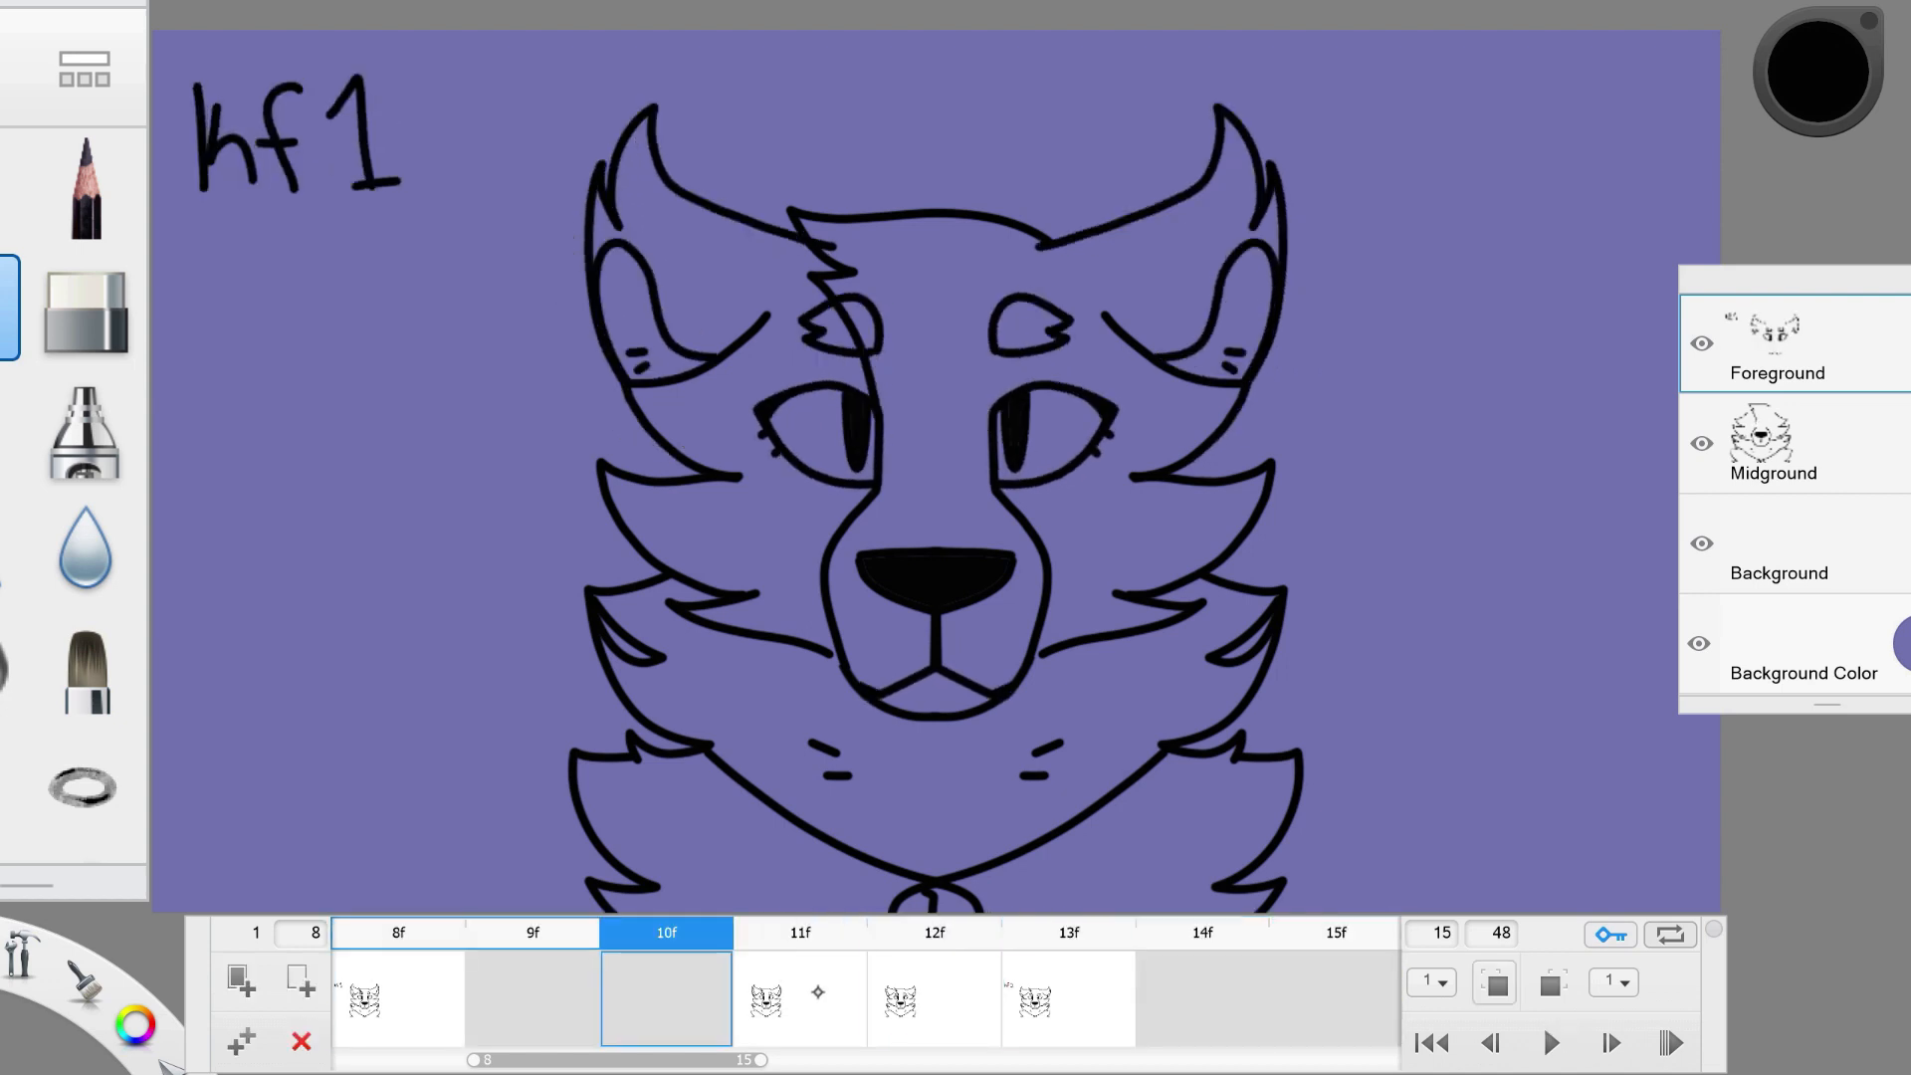
drag(702, 971, 1126, 968)
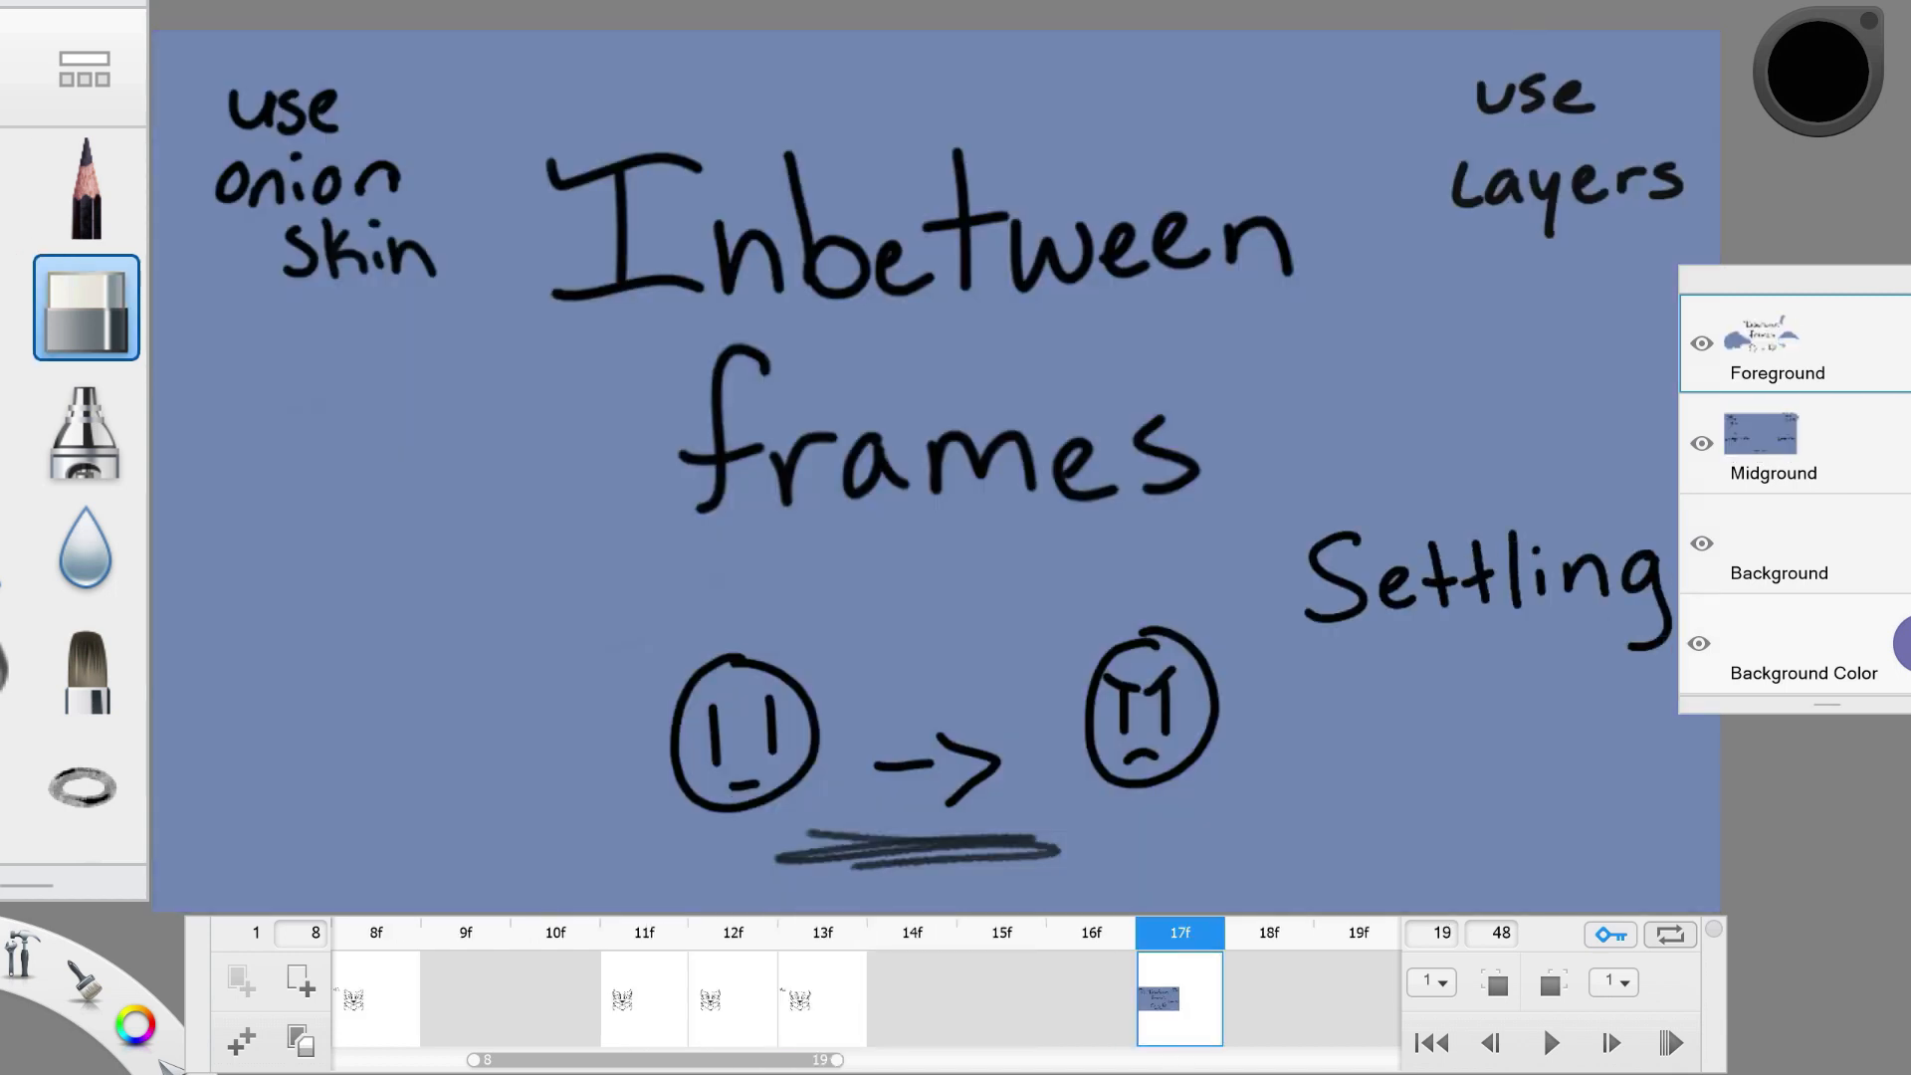
On frame 14 erase ears and eyes, then redraw eyes, brows, black pupils and head-top line over onion skin.
click(913, 1000)
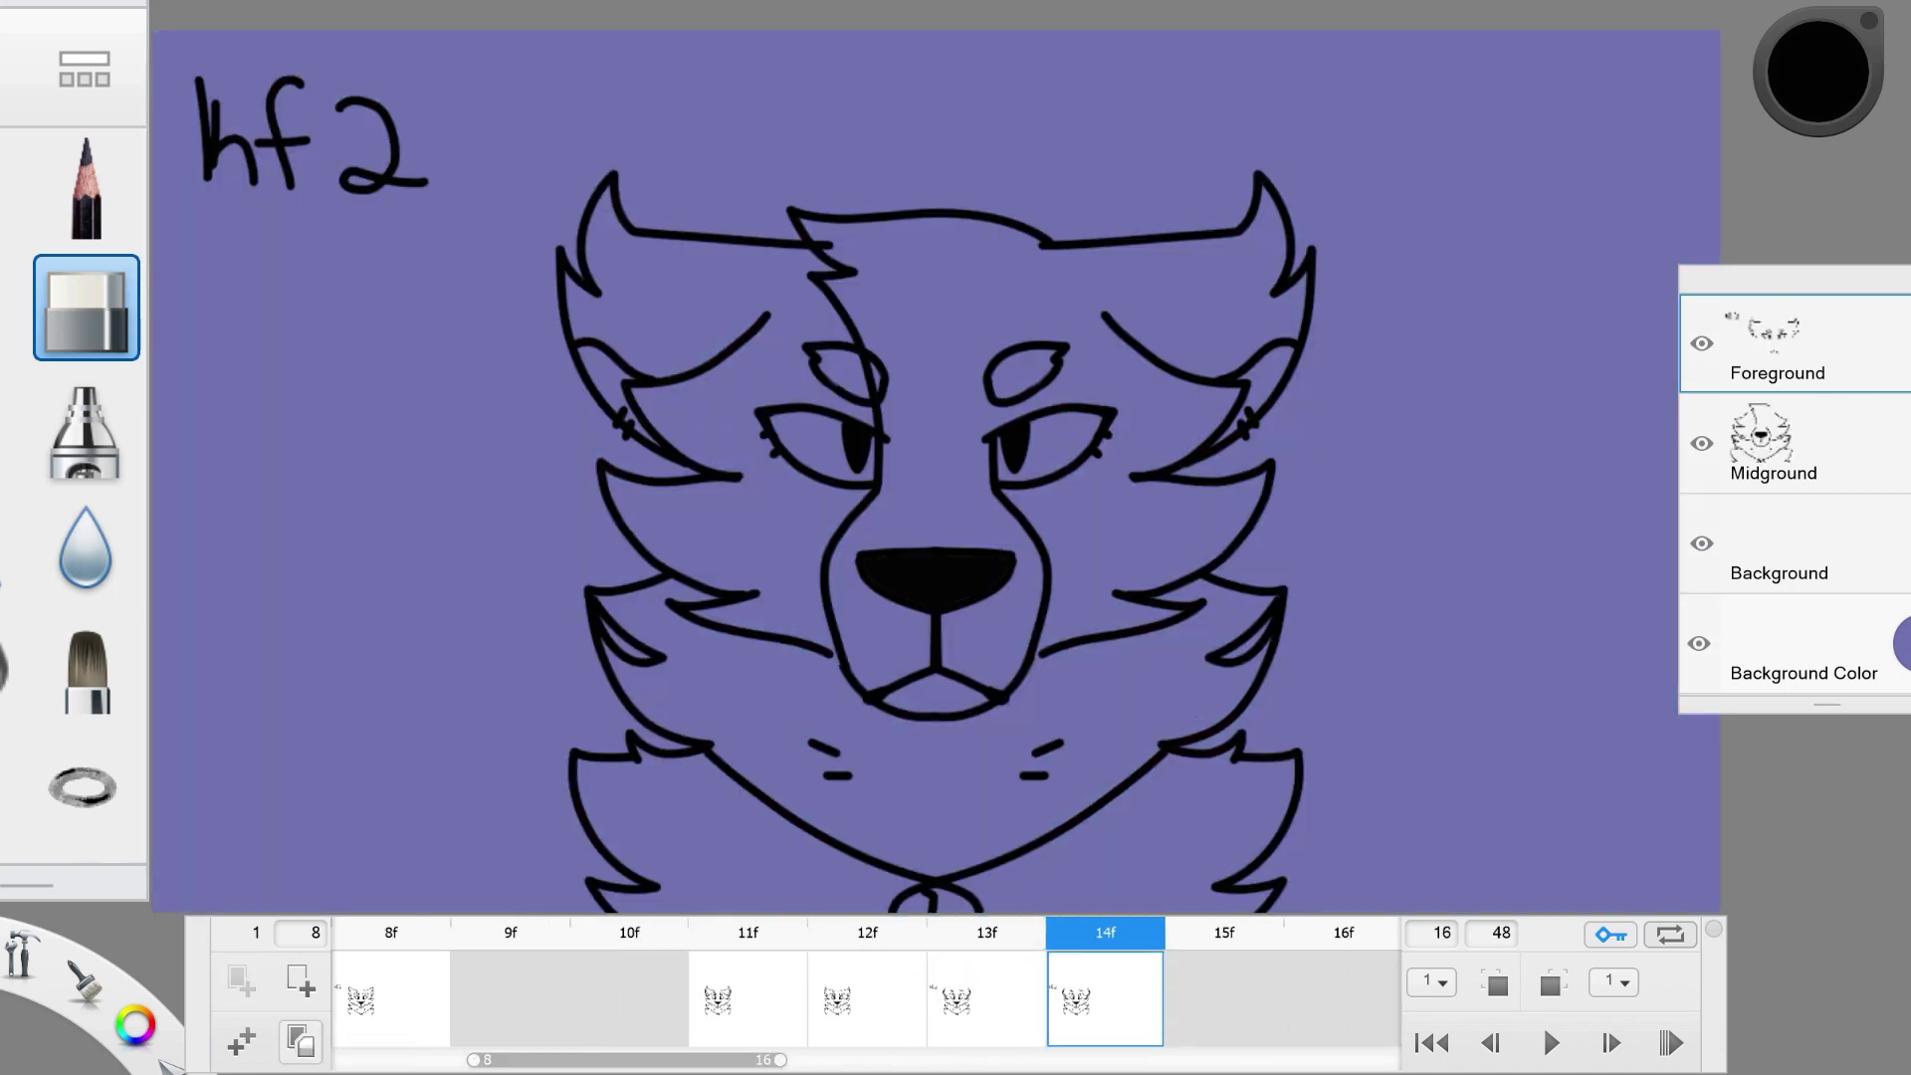
mouse_move(1255, 224)
mouse_down()
mouse_move(836, 434)
mouse_move(673, 154)
mouse_up()
key(o)
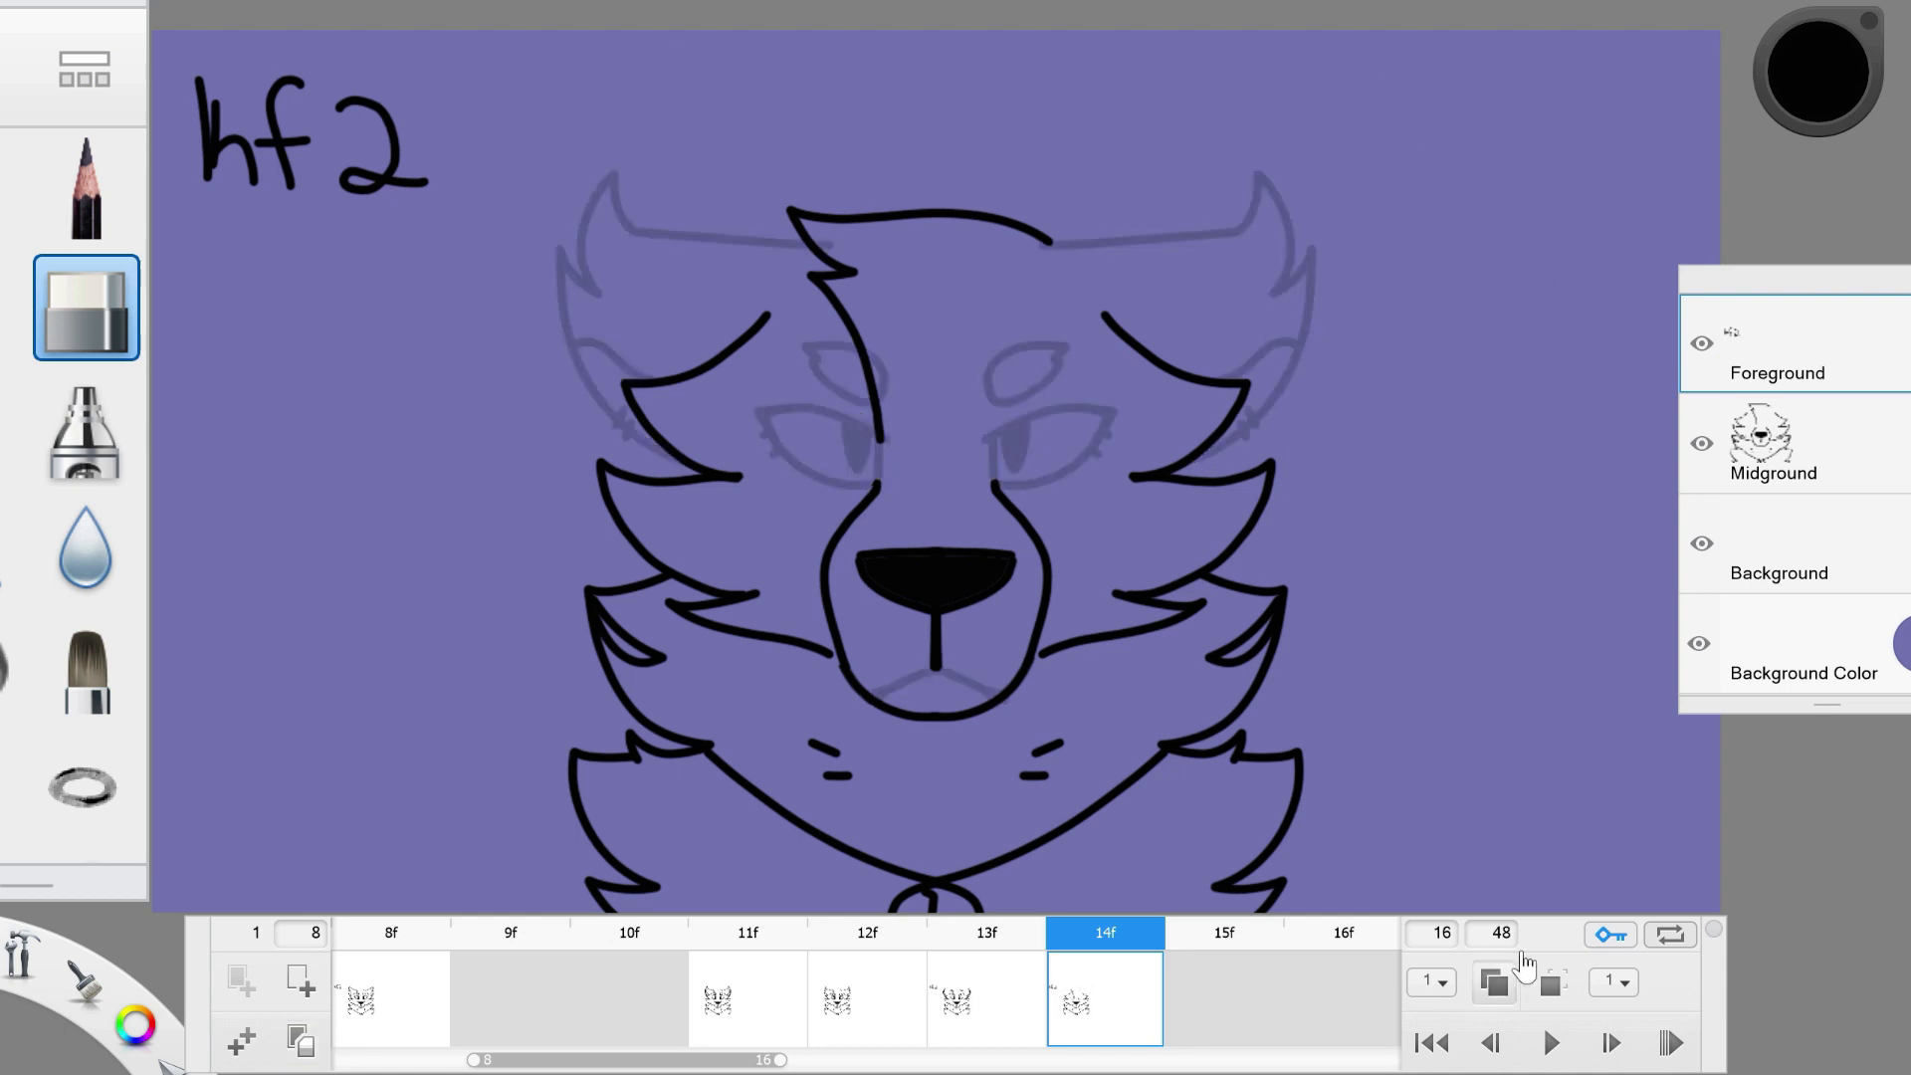
key(b)
drag(983, 441, 1141, 407)
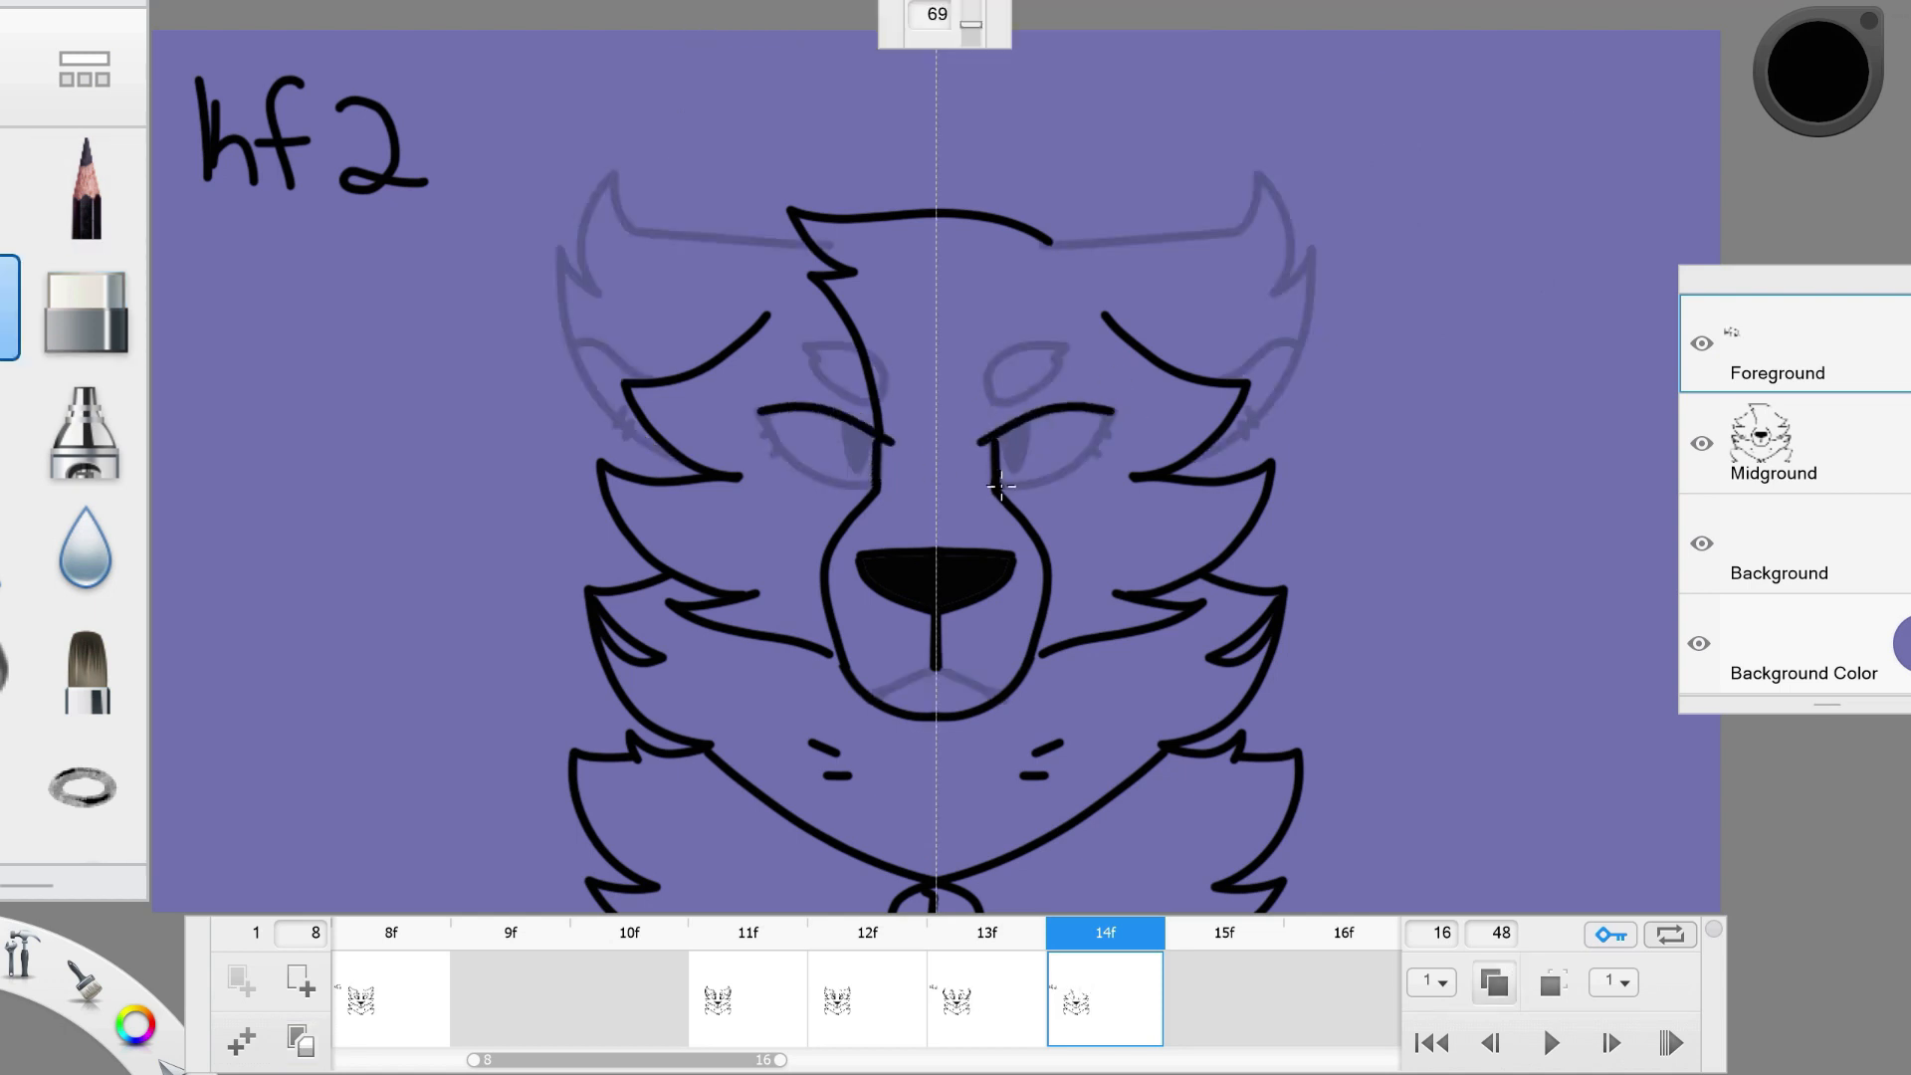
drag(985, 479, 1111, 415)
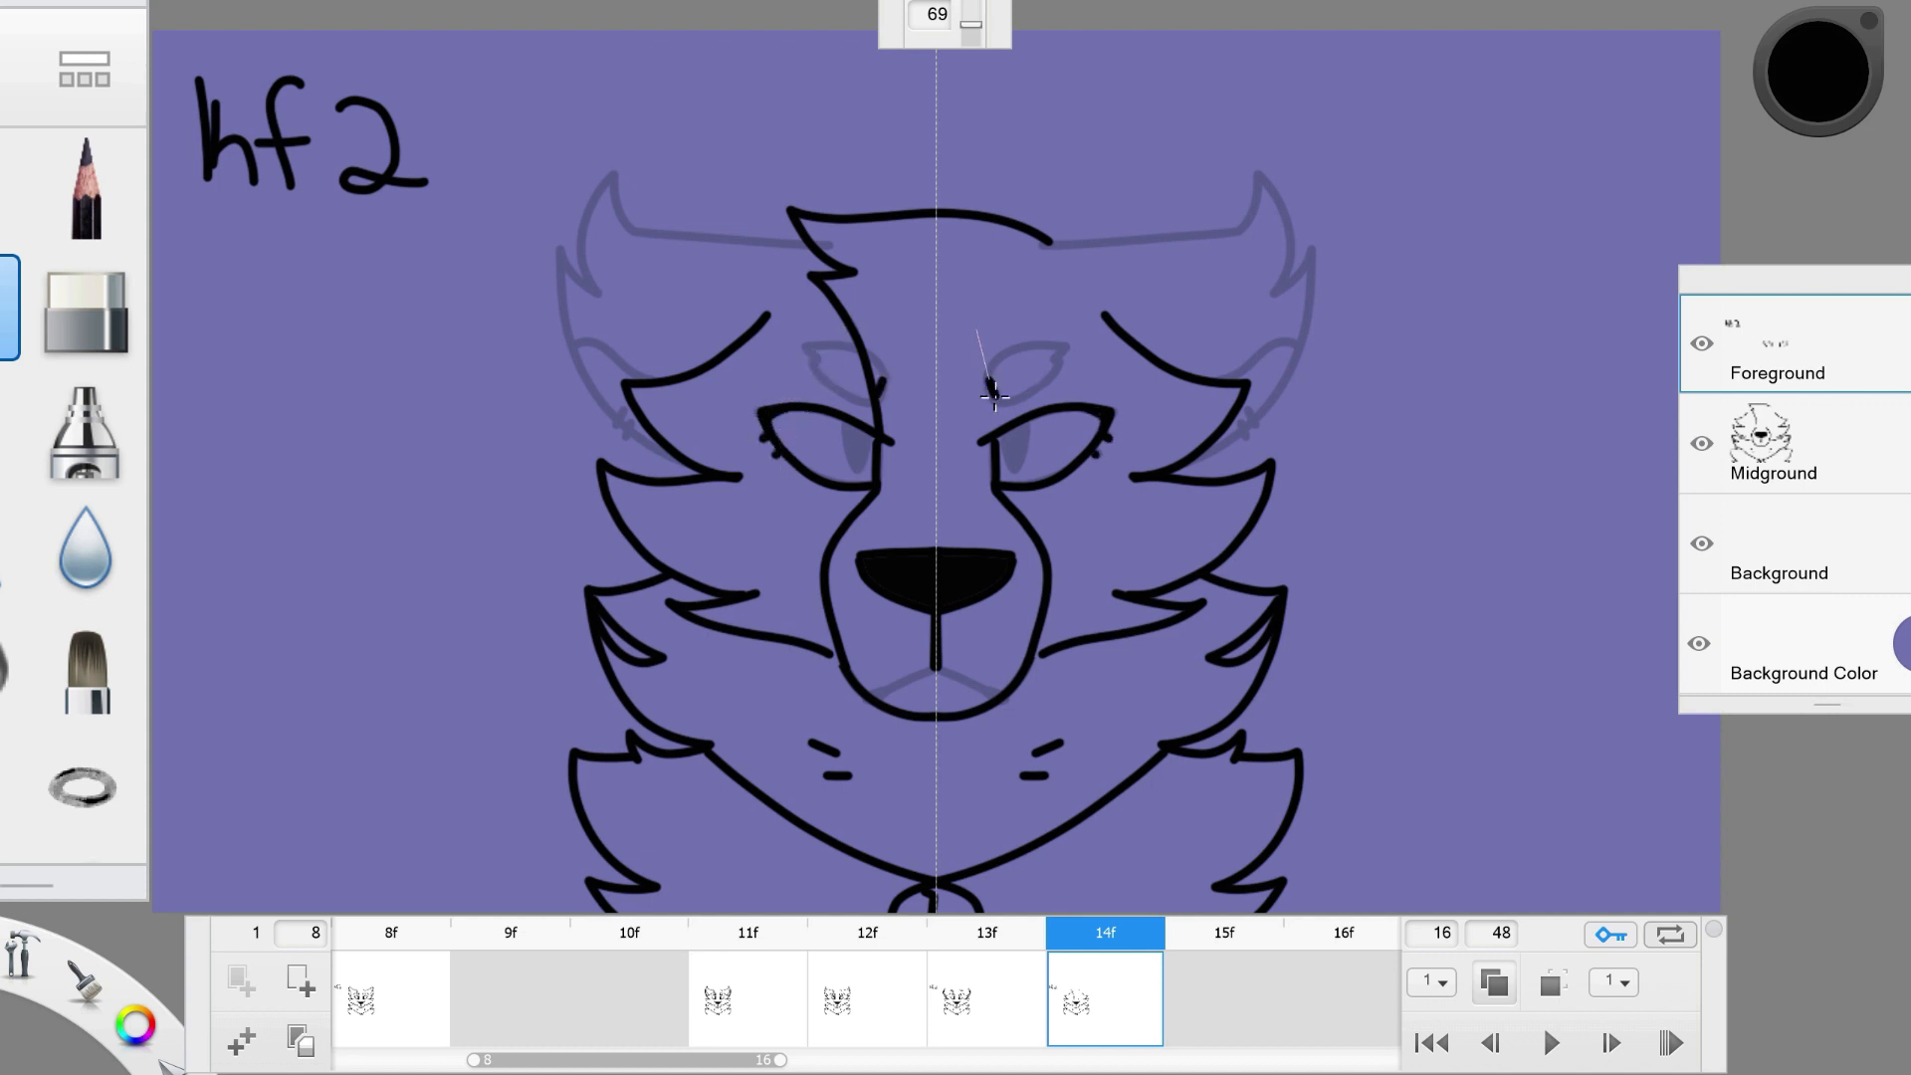
drag(991, 392, 1066, 349)
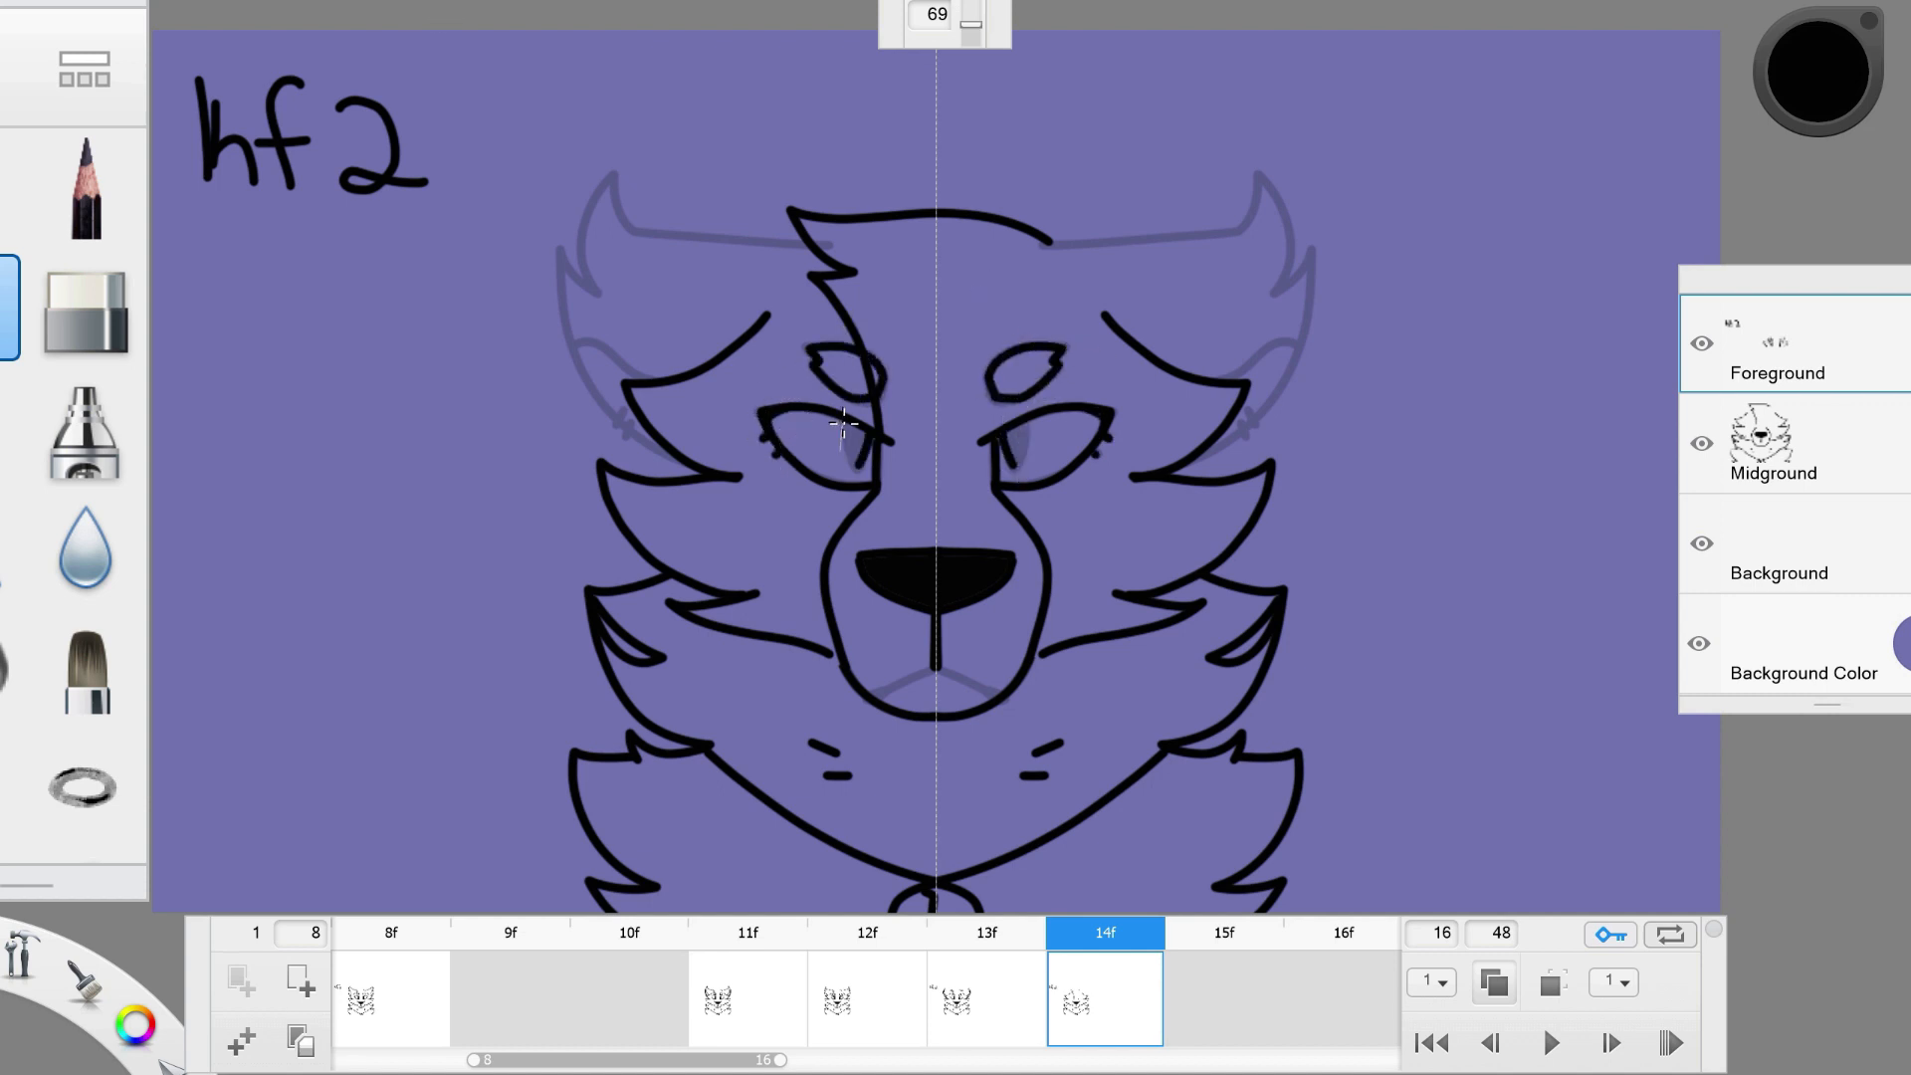
drag(846, 426, 845, 466)
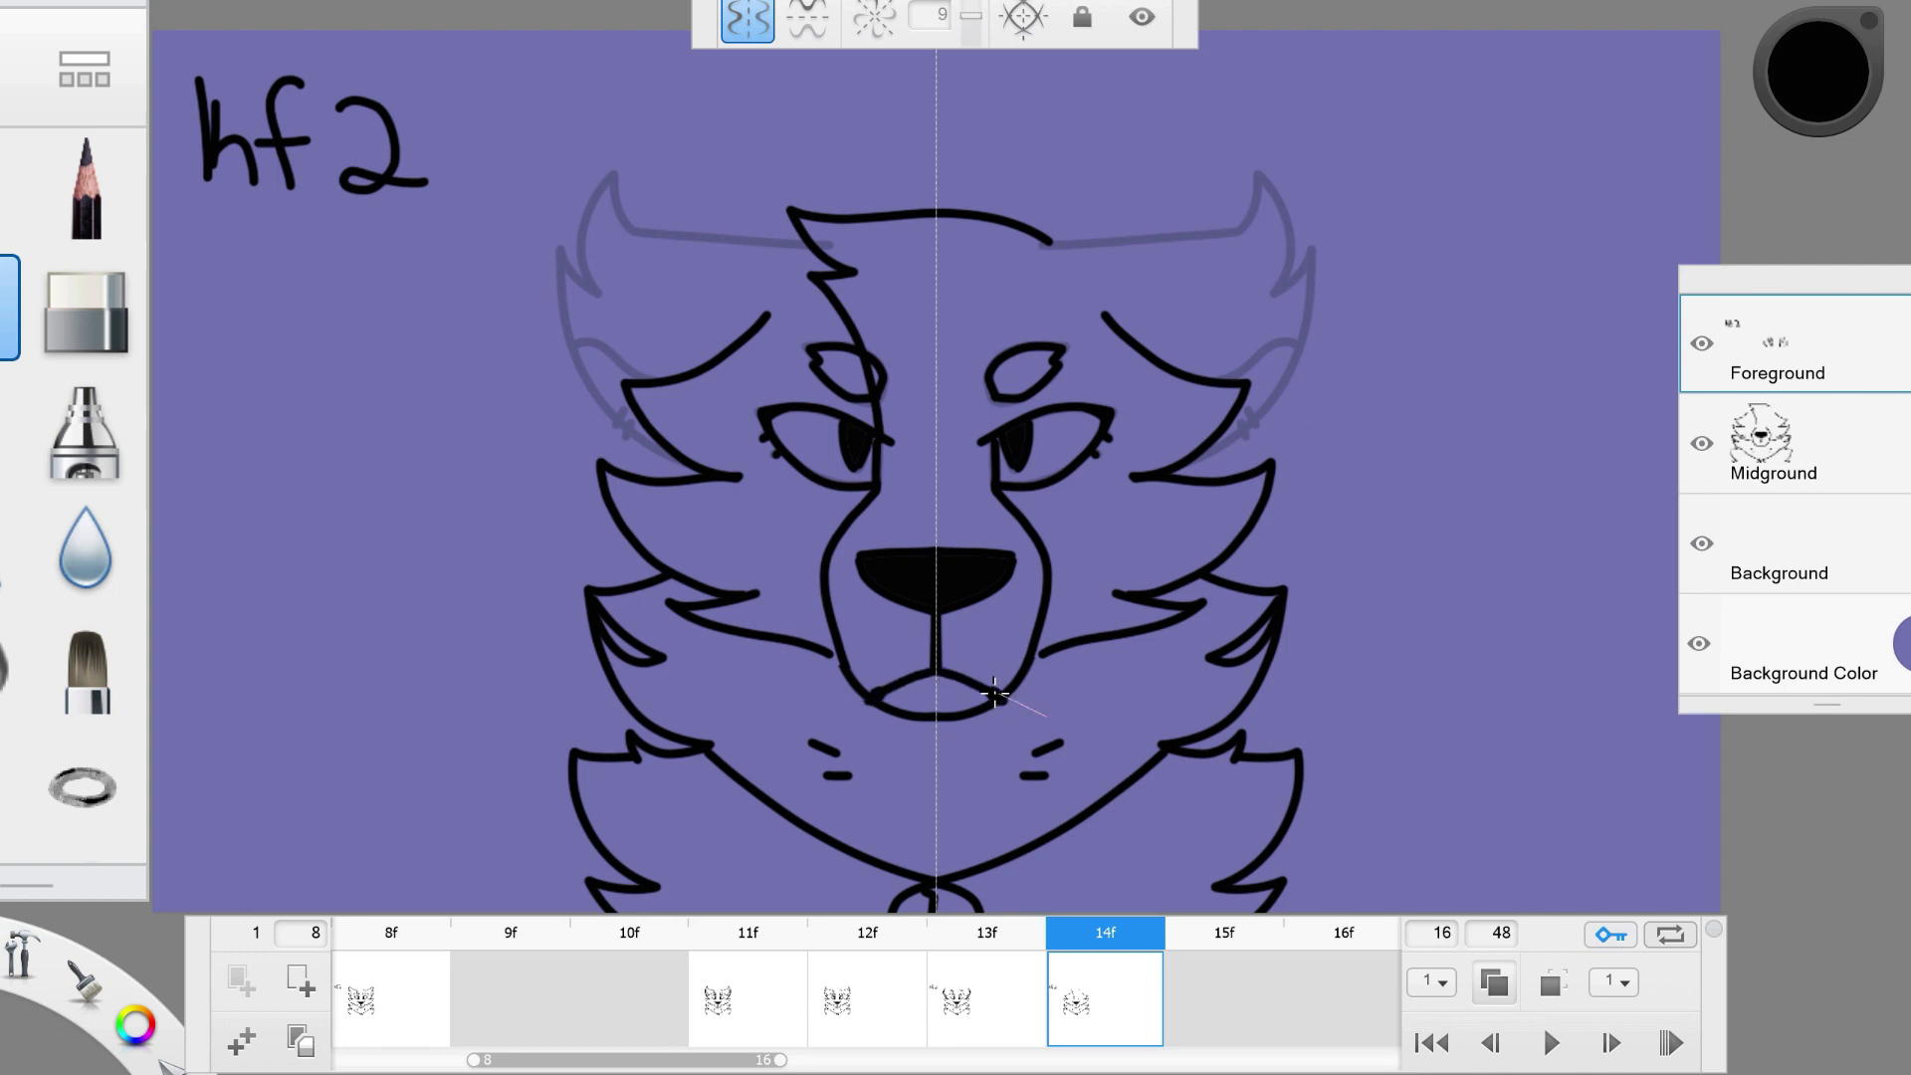
mouse_move(1042, 241)
mouse_down()
mouse_move(1195, 240)
mouse_move(1262, 176)
mouse_move(1302, 391)
mouse_move(1227, 389)
mouse_move(1240, 429)
mouse_up()
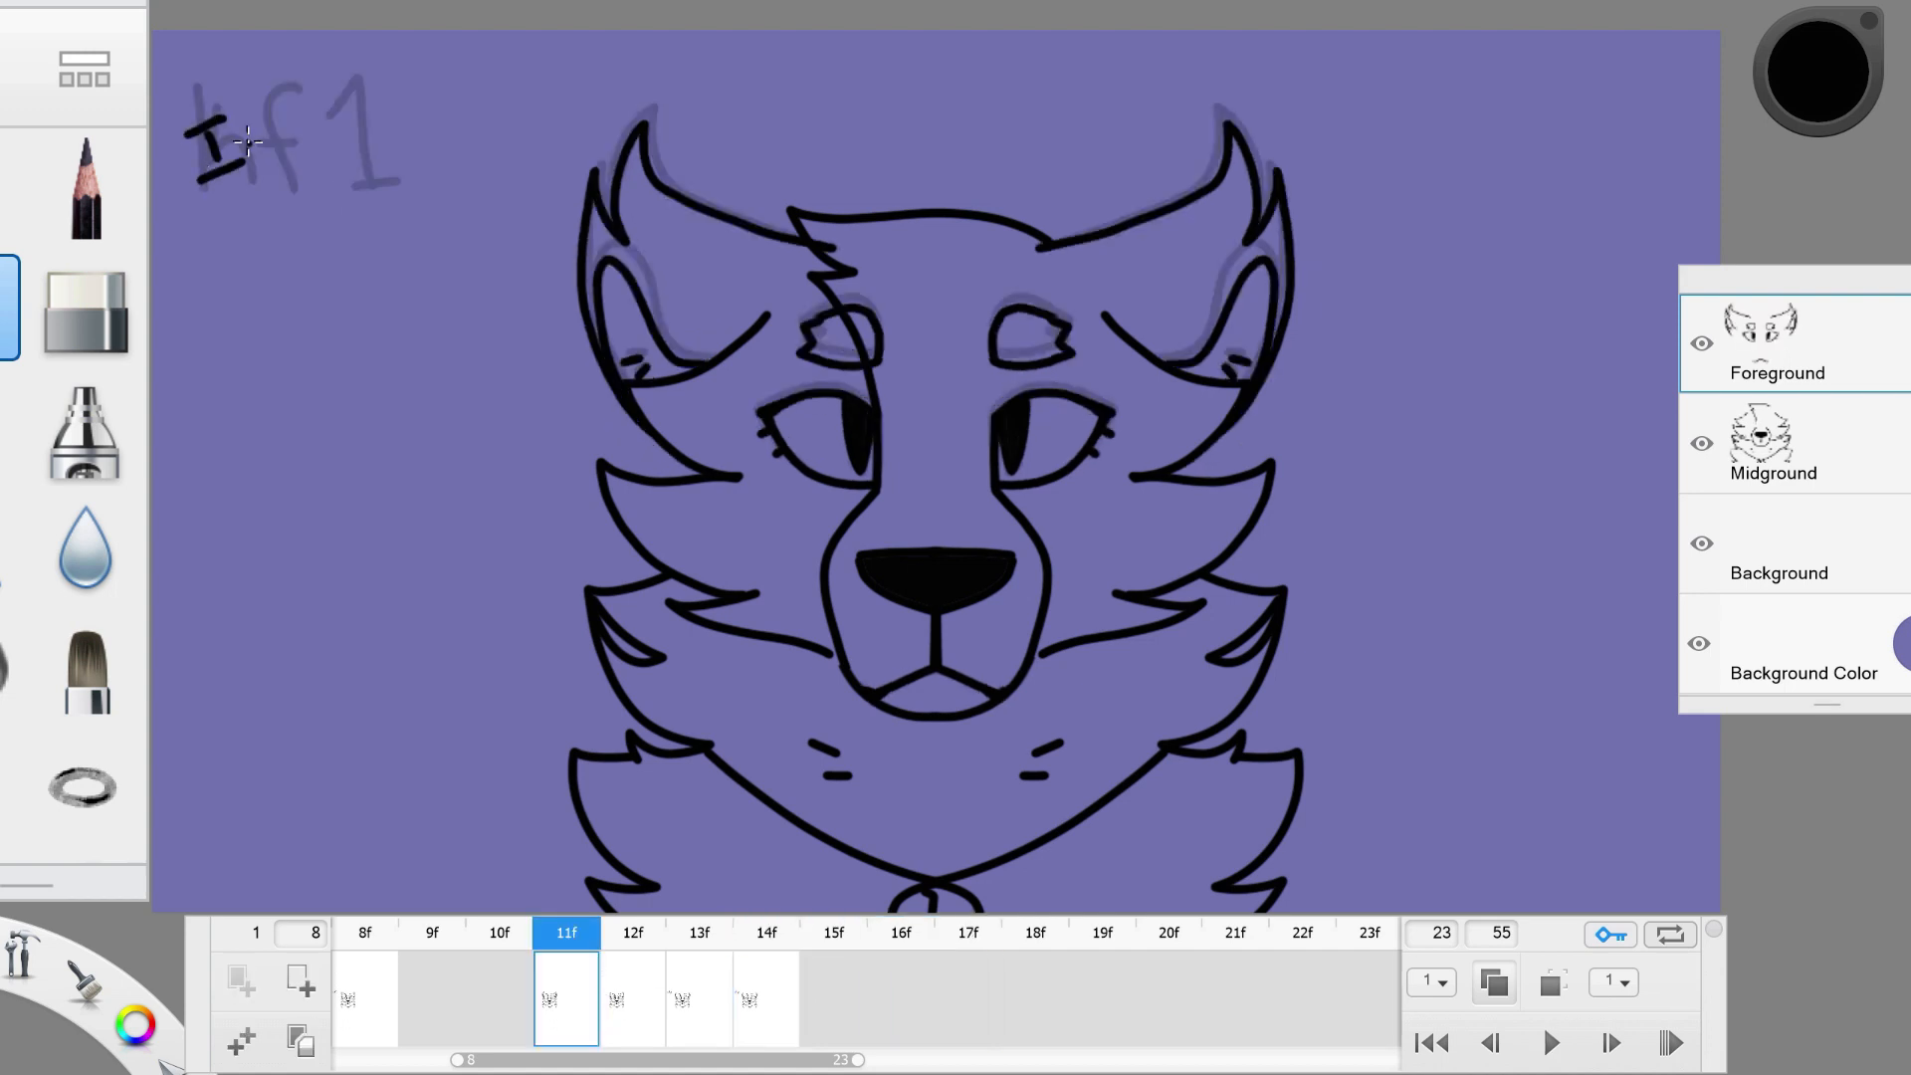
Handwrite the InF1 and InF2 labels at the top left of the in-between frames.
mouse_move(244, 142)
mouse_down()
mouse_move(329, 91)
mouse_move(434, 134)
mouse_up()
key(period)
mouse_move(186, 119)
mouse_down()
mouse_move(254, 165)
mouse_move(385, 83)
mouse_move(419, 131)
mouse_up()
key(period)
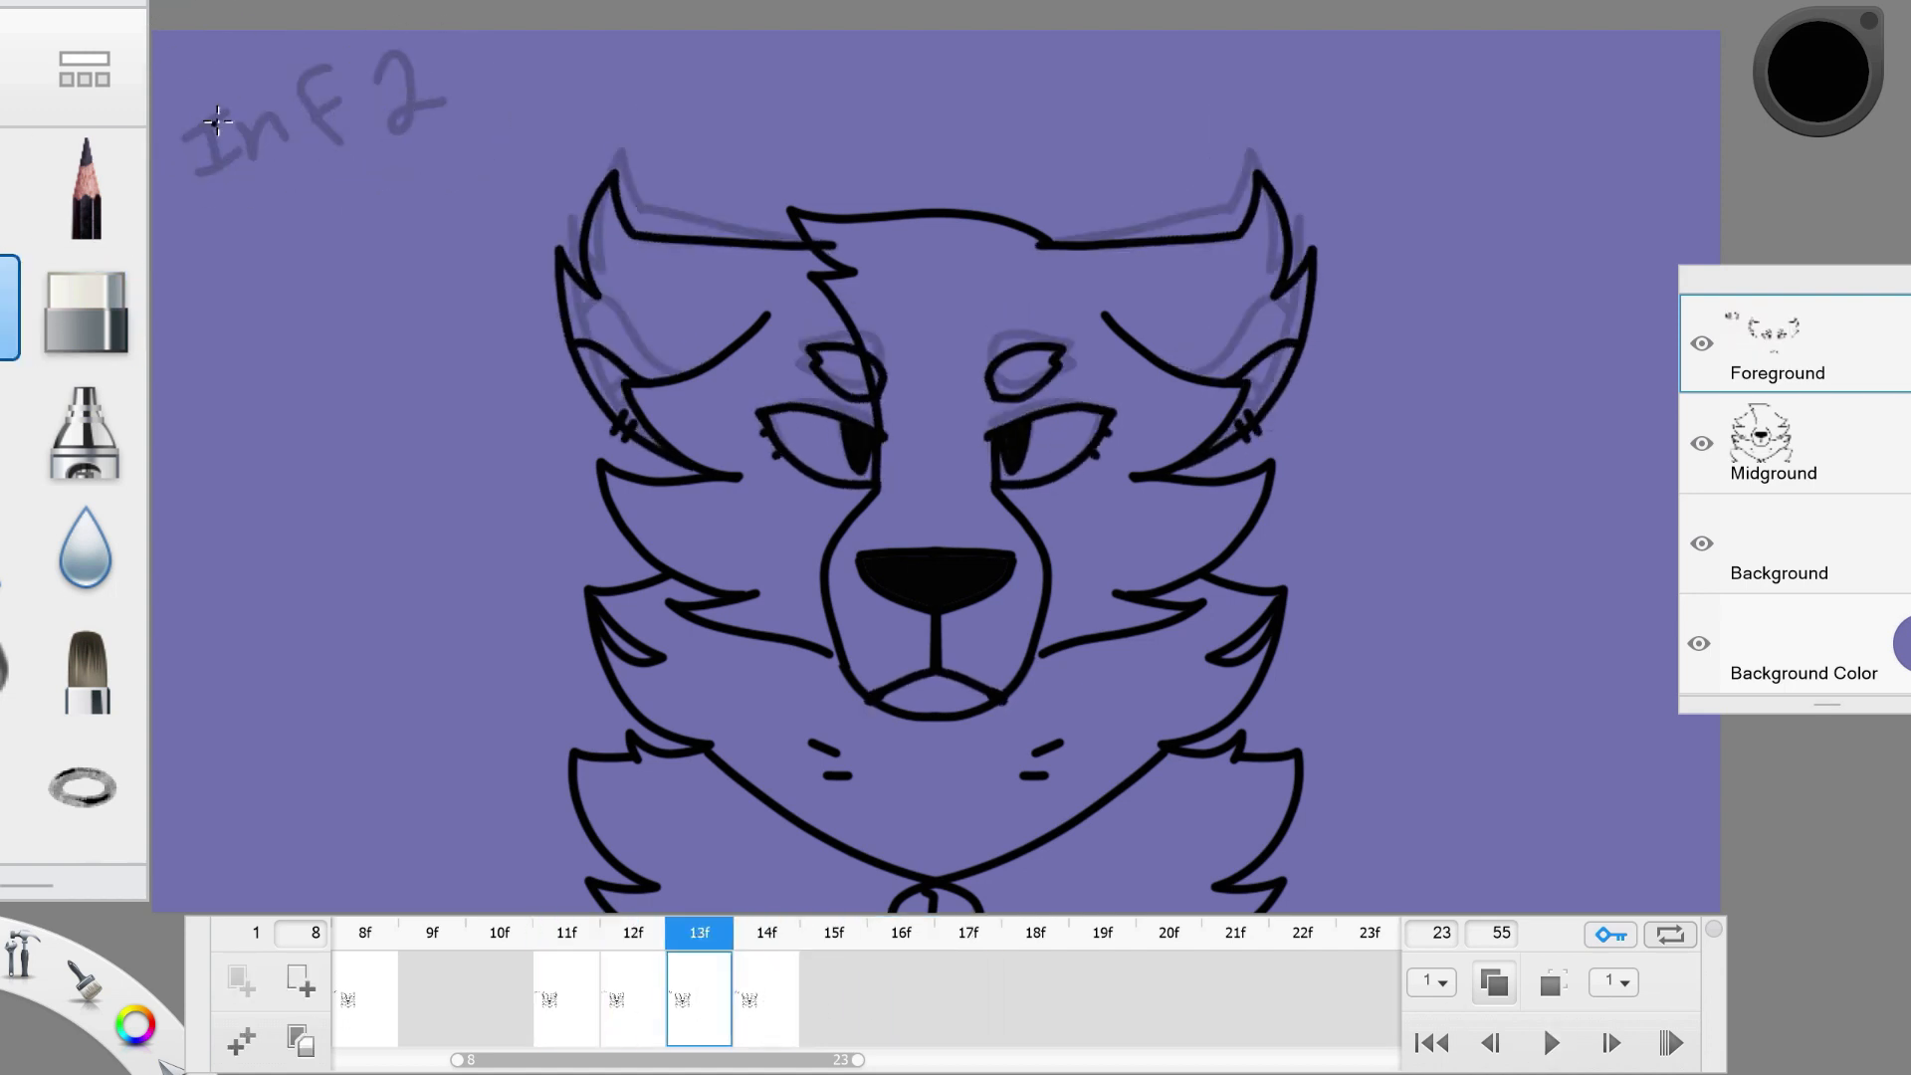
drag(217, 121, 261, 150)
drag(320, 60, 396, 142)
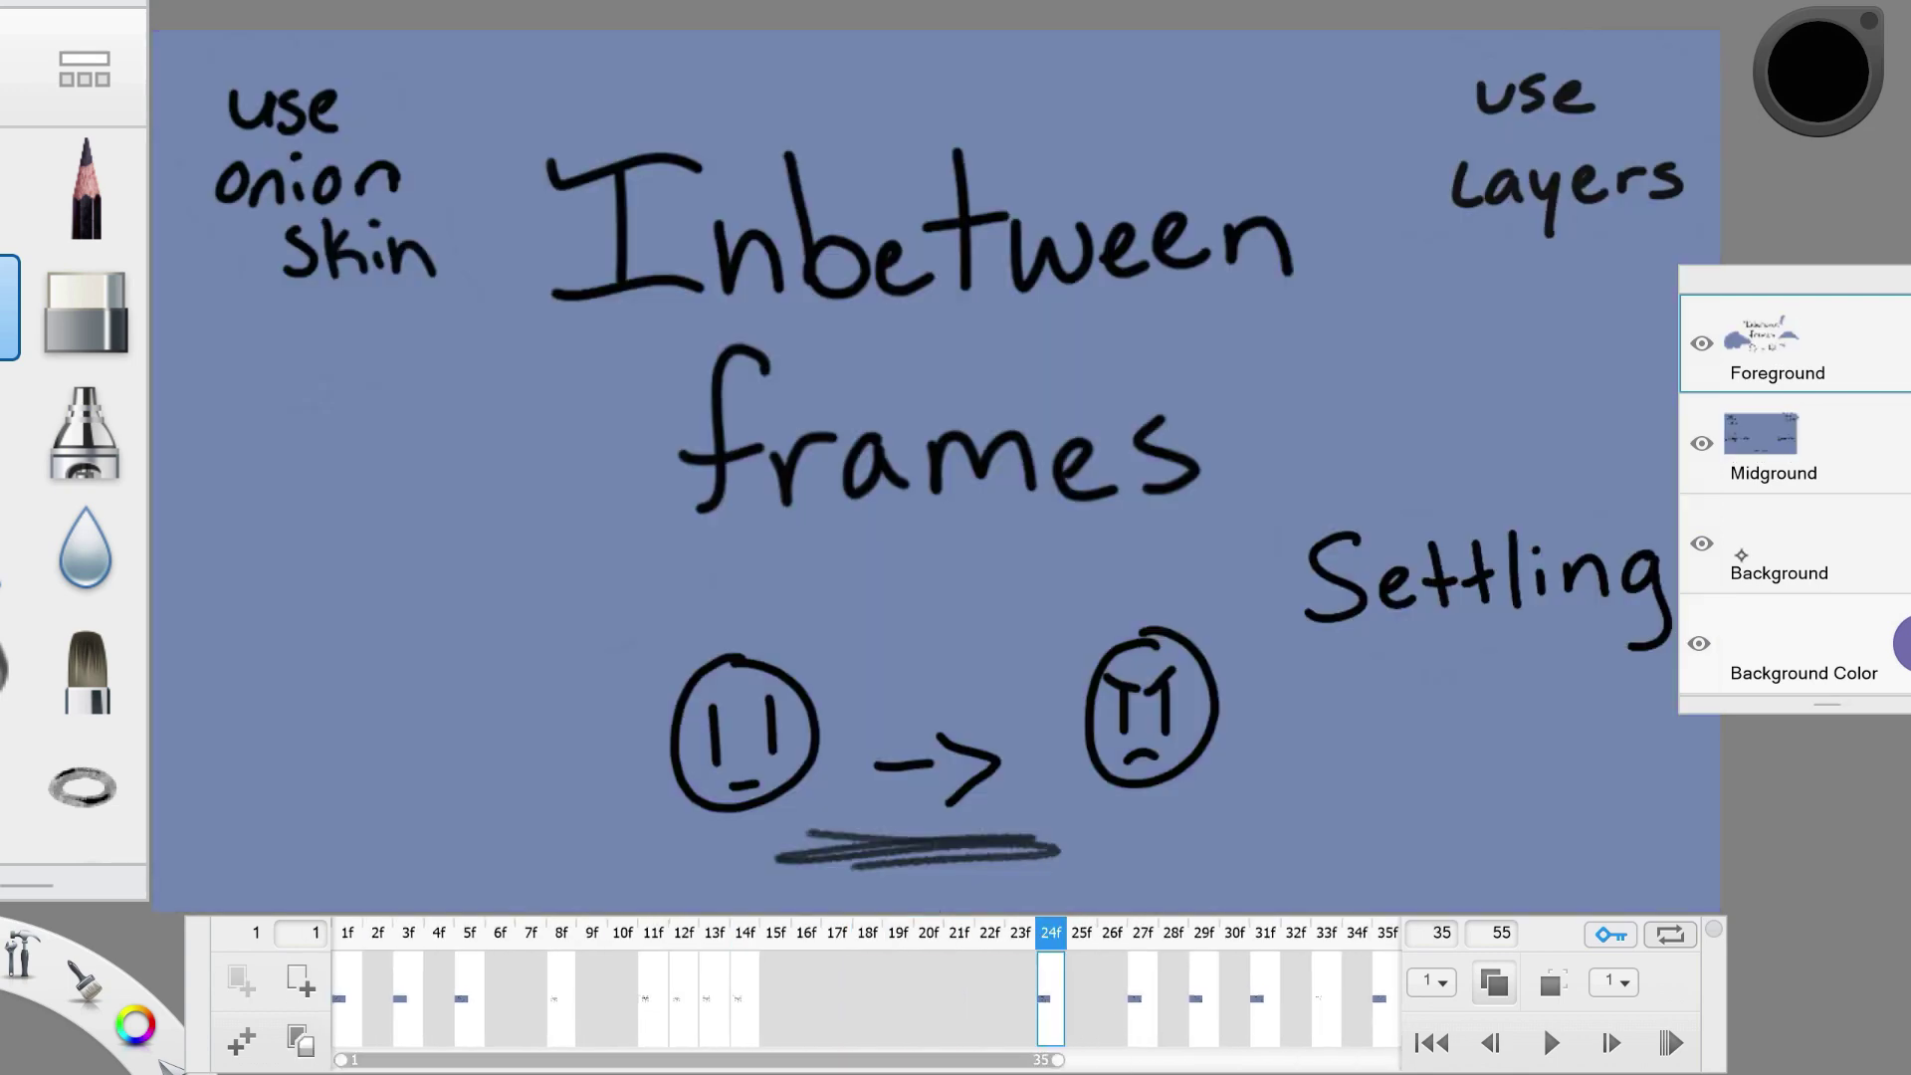
mouse_move(172, 590)
mouse_down()
mouse_move(292, 612)
mouse_move(678, 574)
mouse_up()
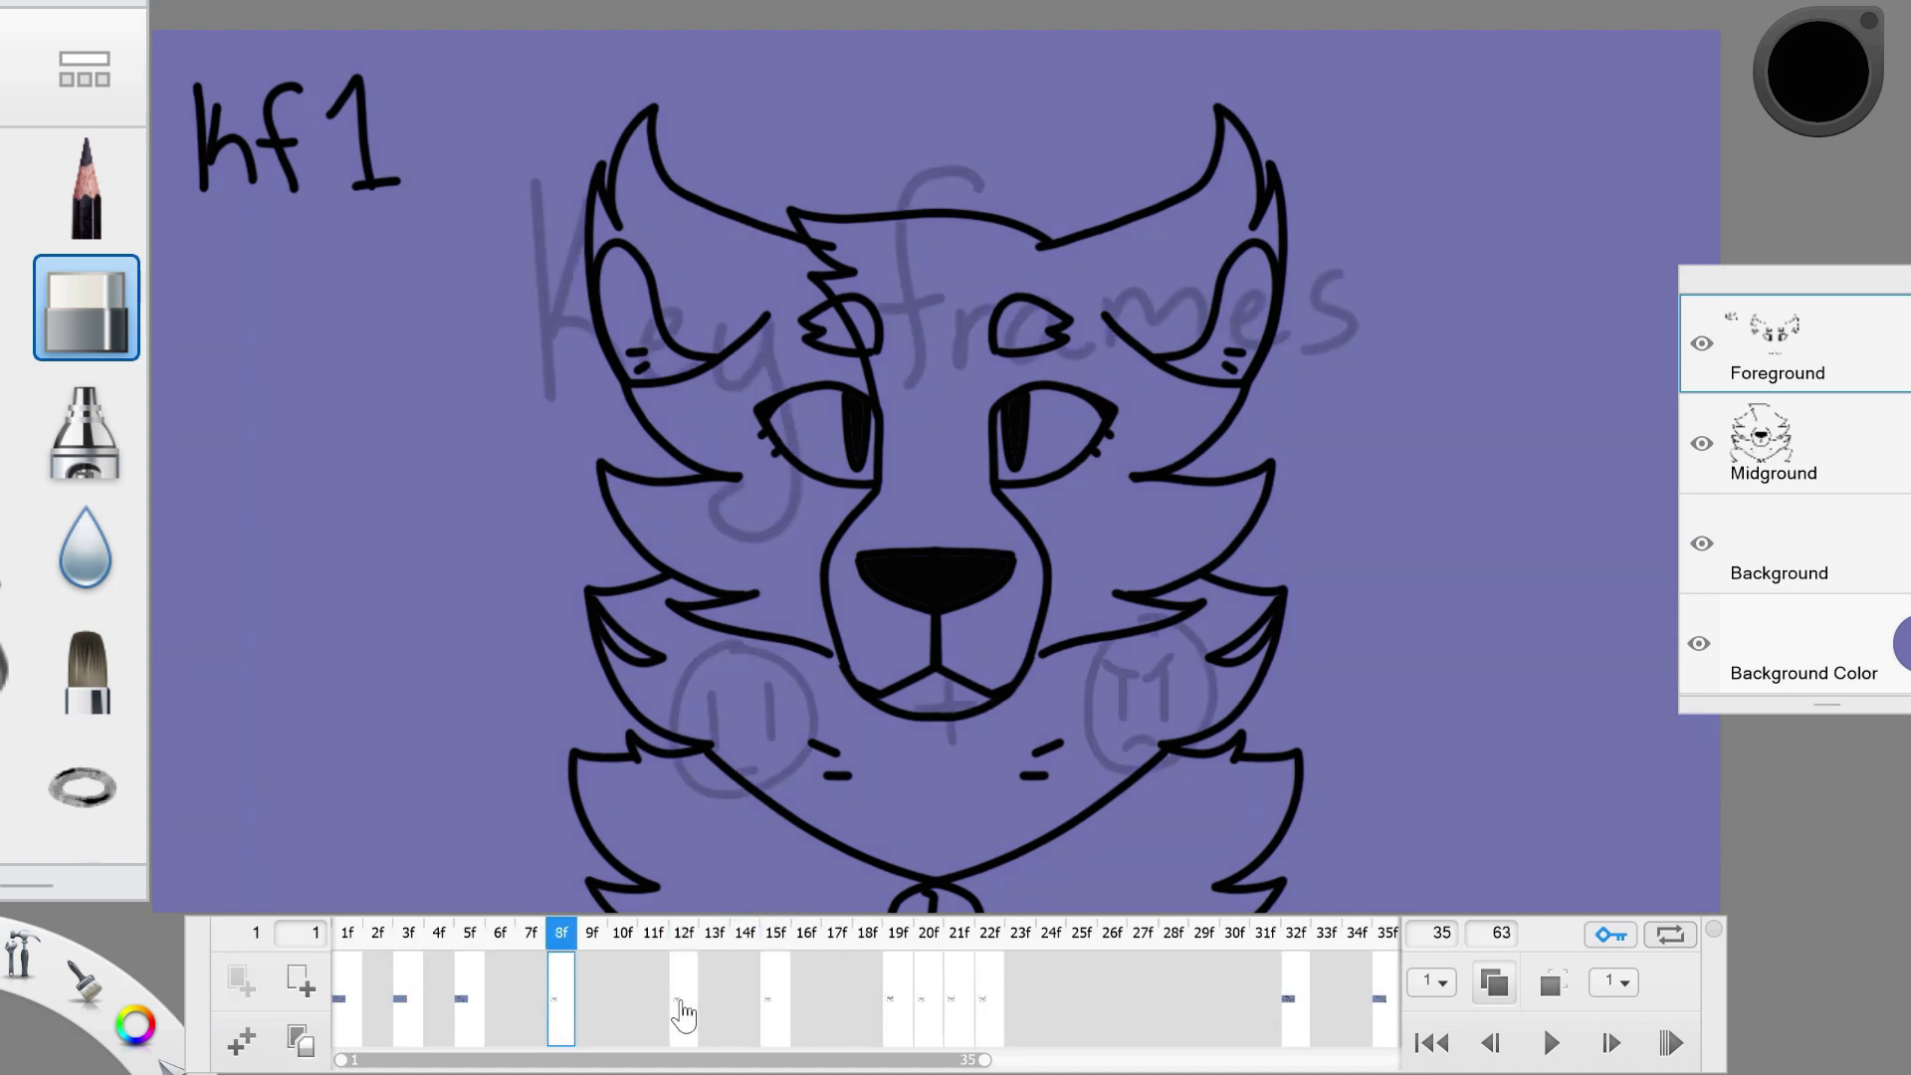
Erase the open eyes on frame 12 and draw lowered, then drooping eyelids on the next frame.
mouse_move(859, 419)
mouse_down()
mouse_move(845, 452)
mouse_move(806, 434)
mouse_up()
drag(1016, 419, 1090, 462)
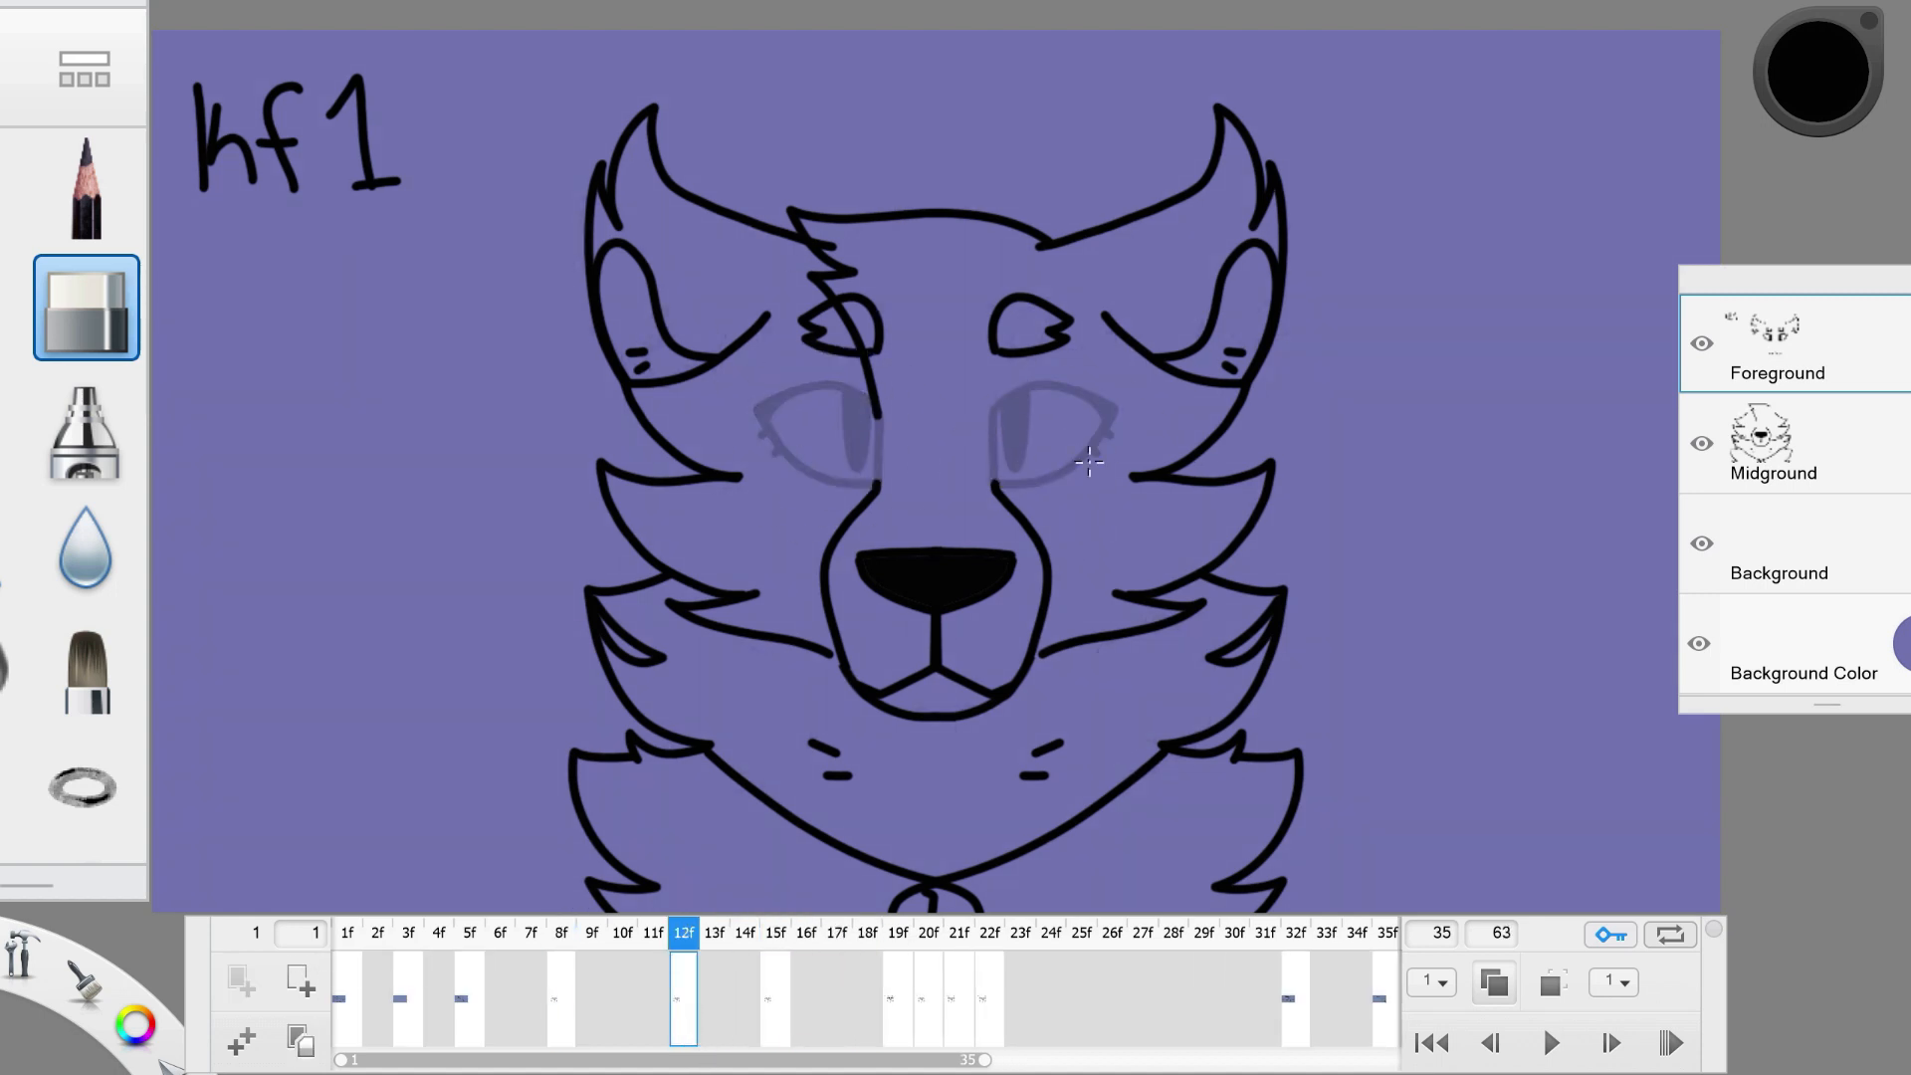
key(x)
drag(996, 418, 1113, 418)
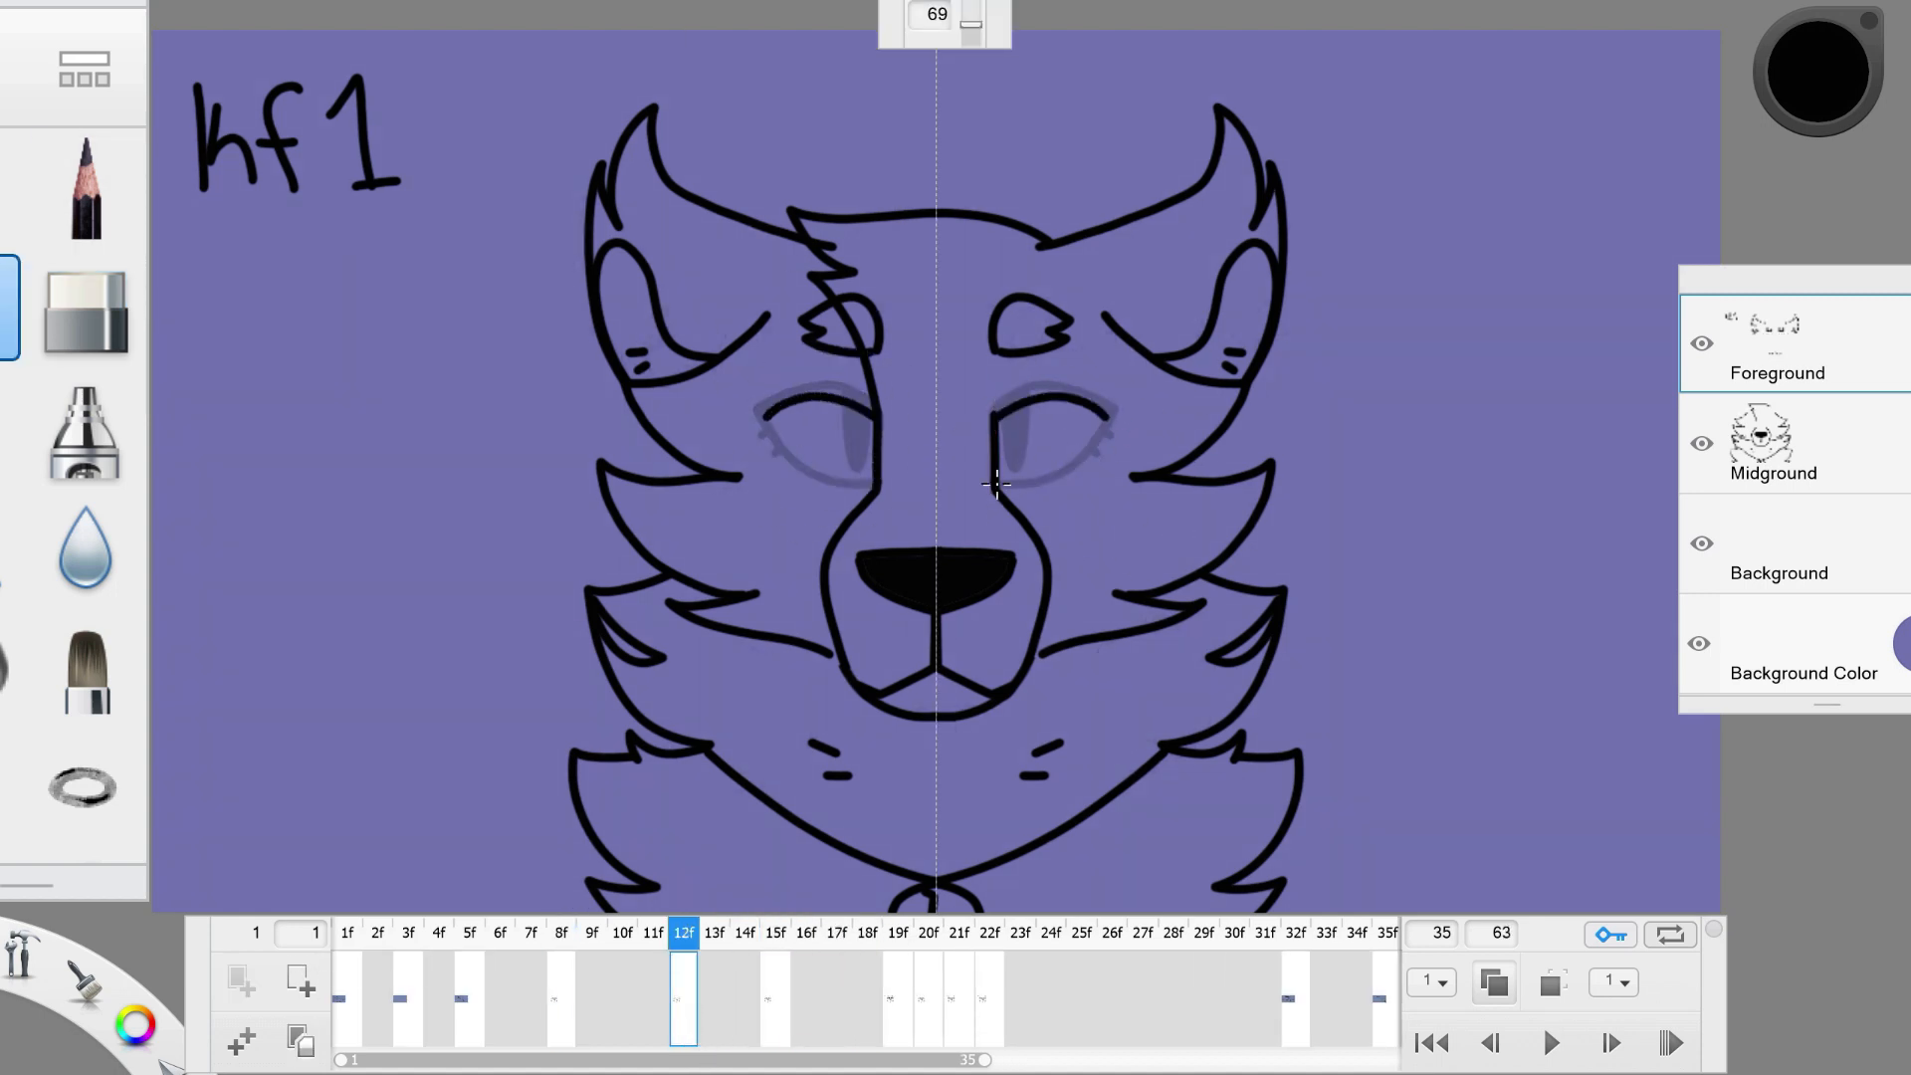
drag(997, 481, 1104, 426)
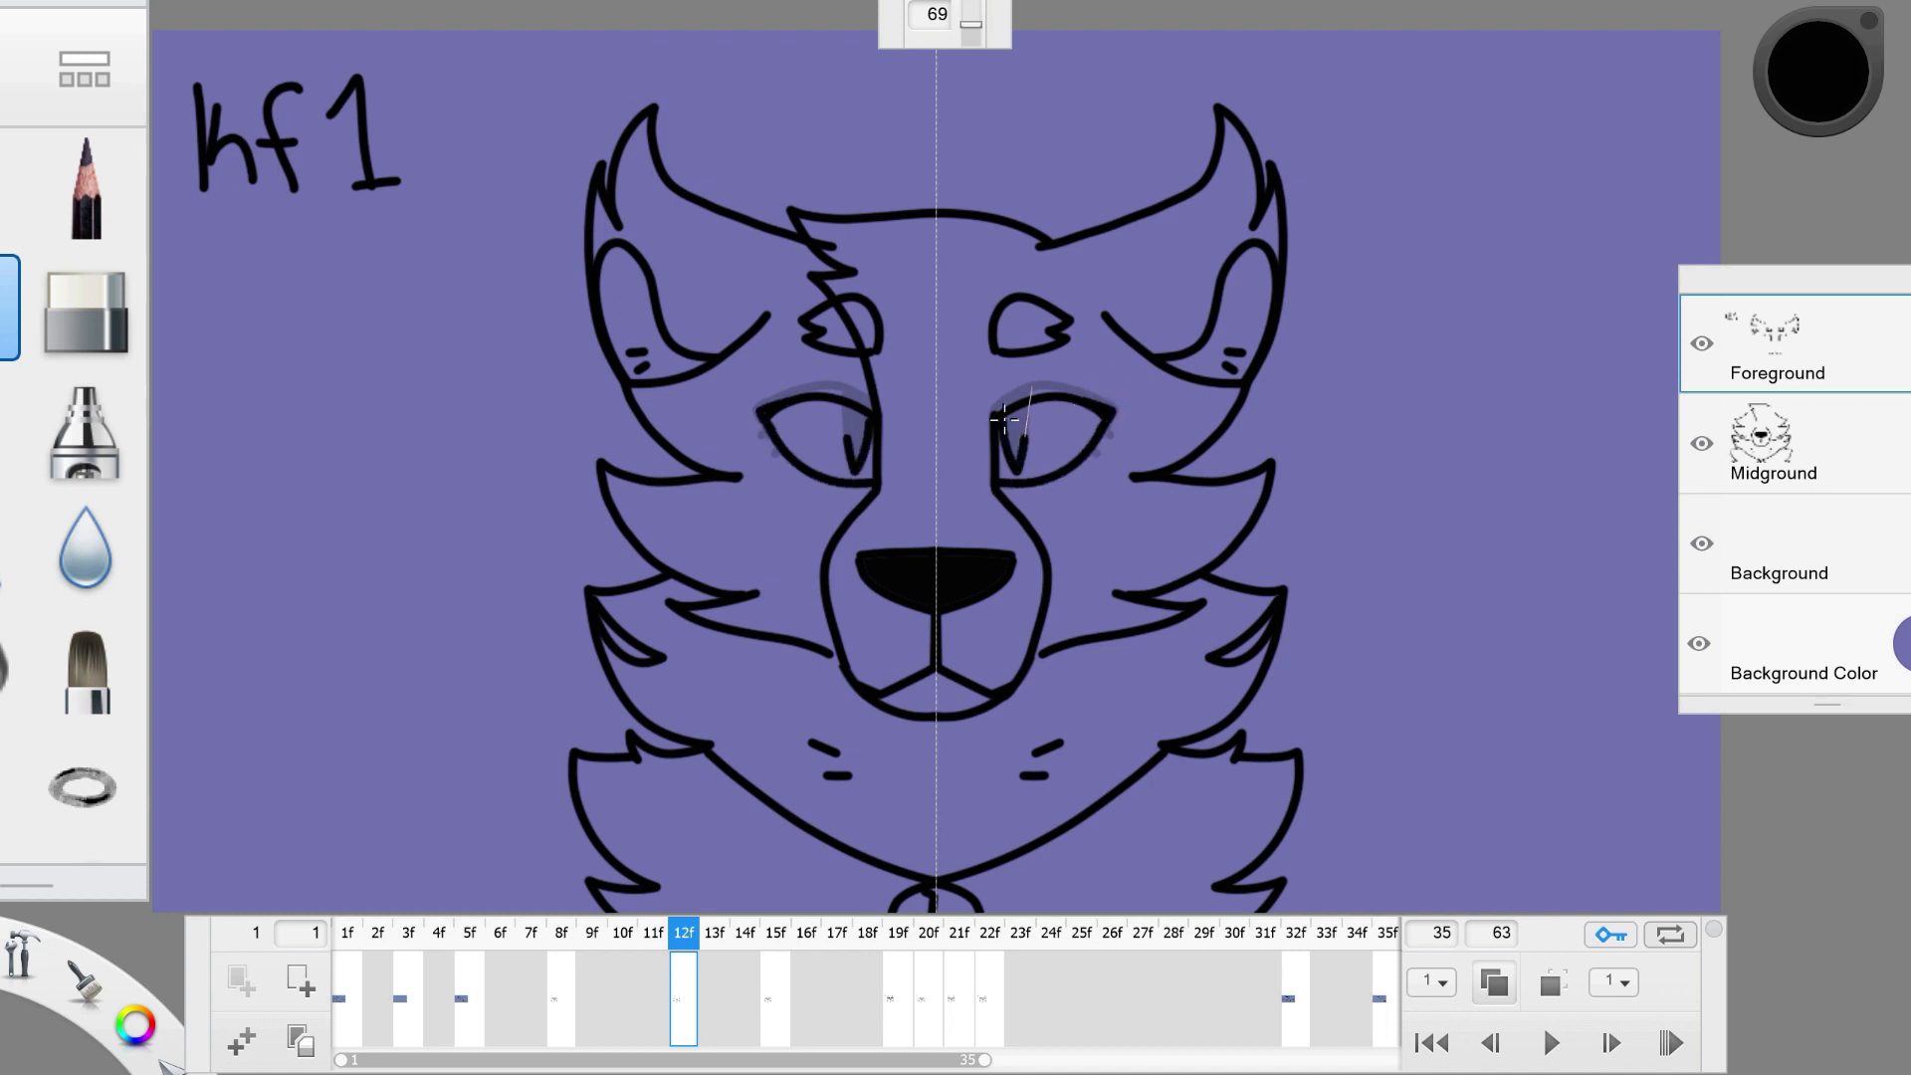
key(period)
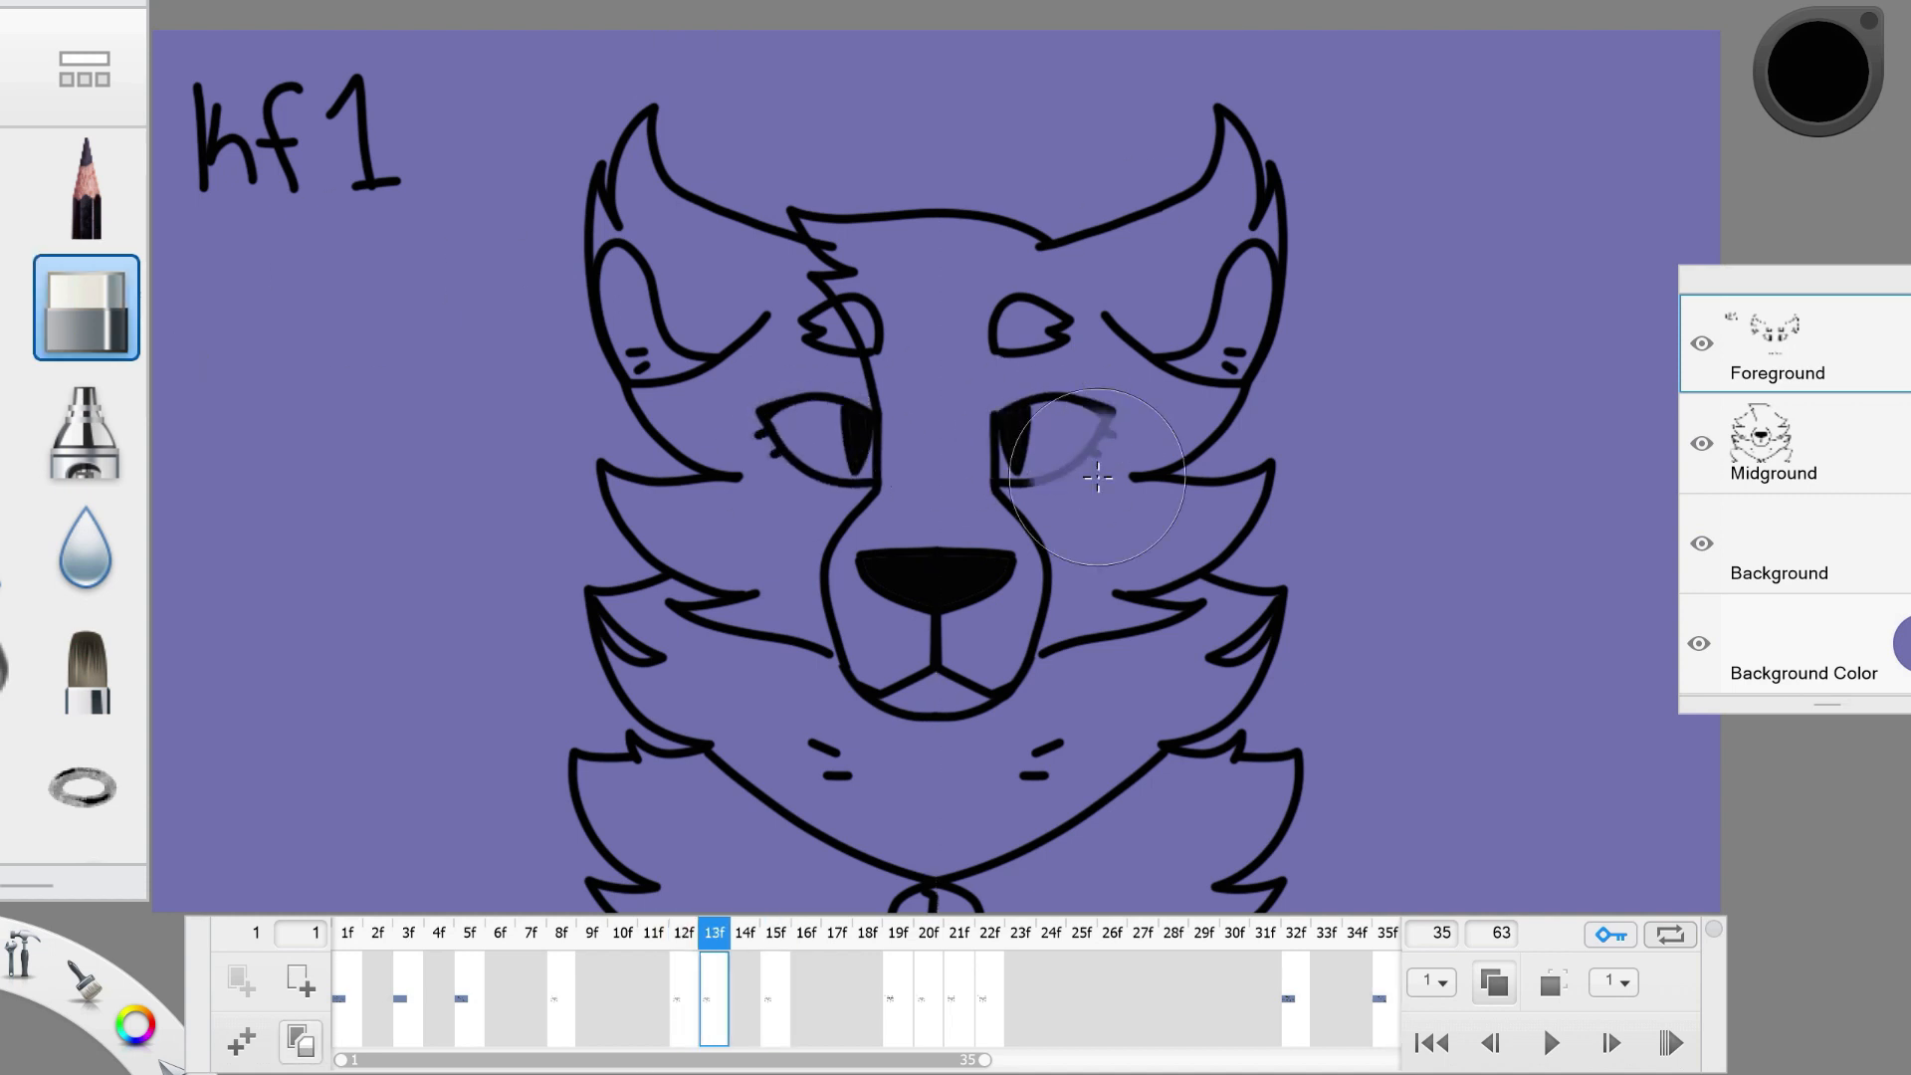
key(ctrl+z)
key(e)
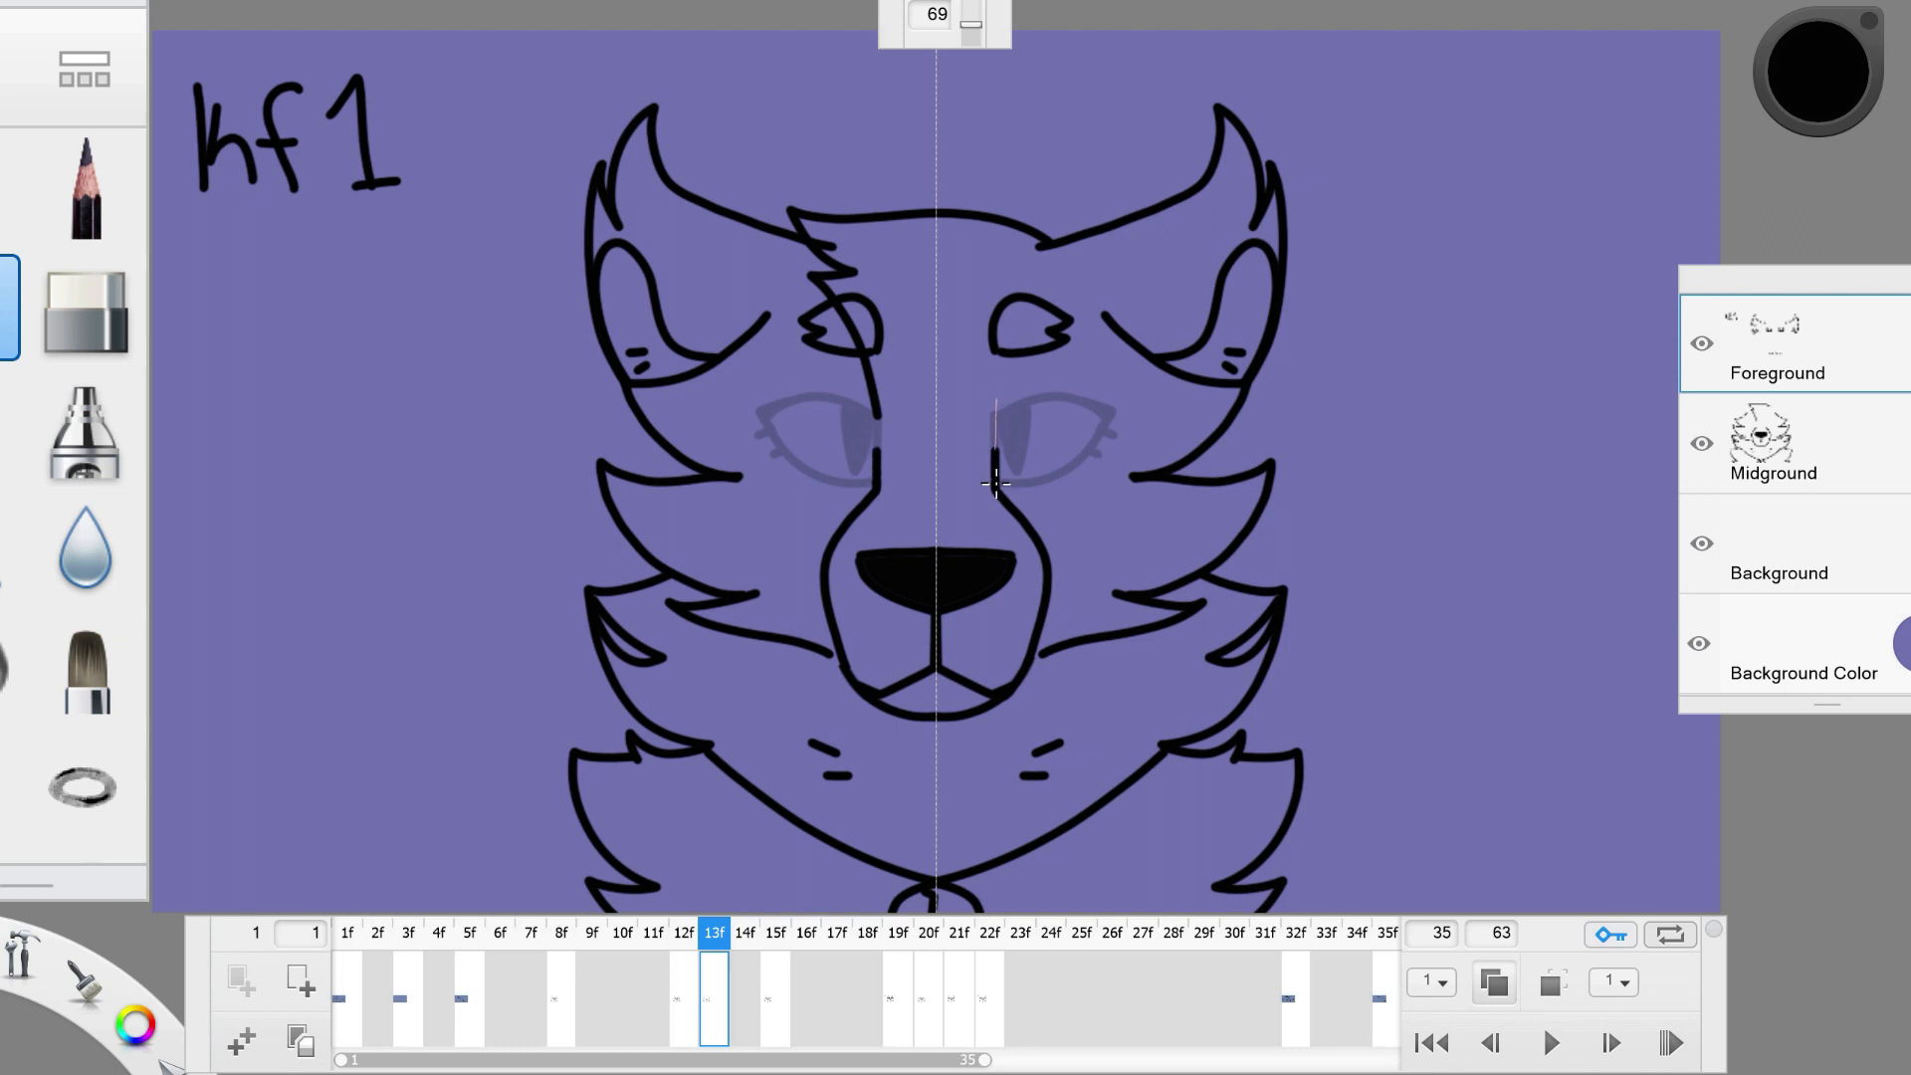
drag(996, 448, 1113, 428)
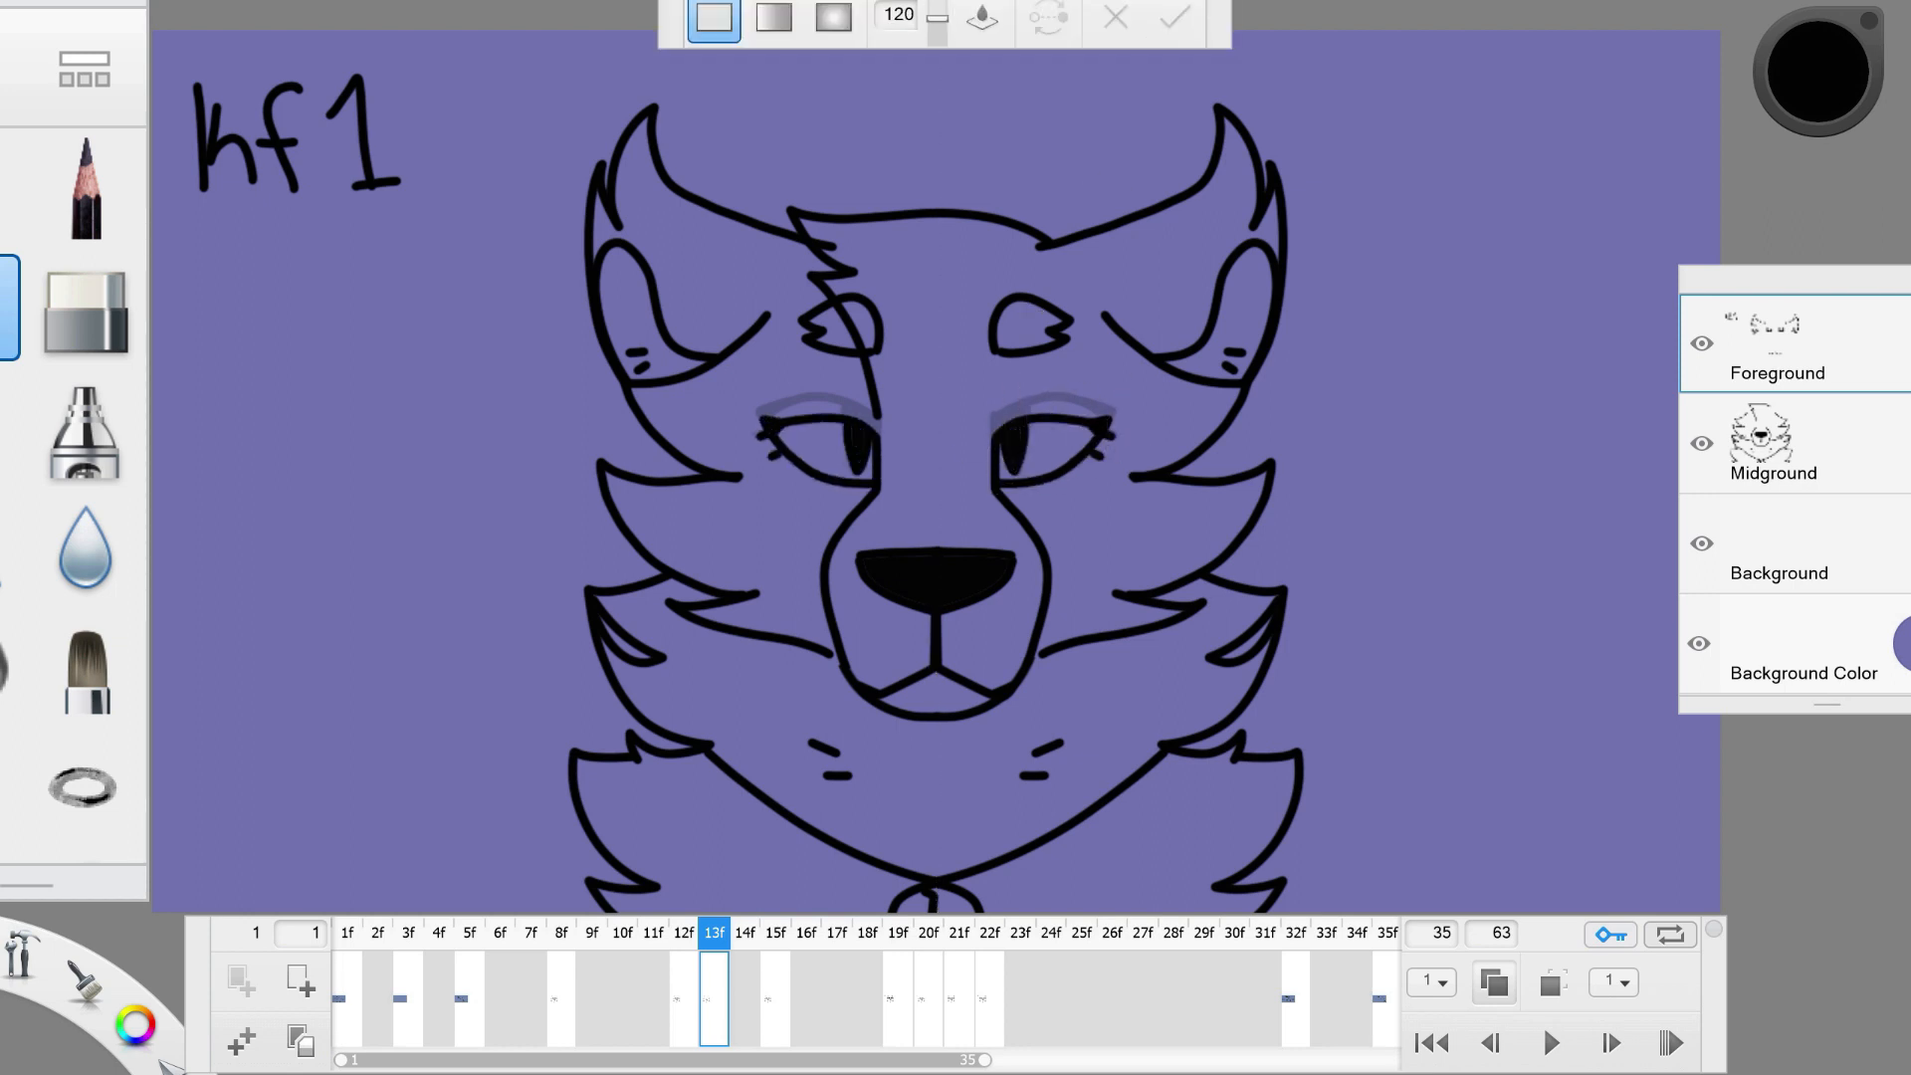
Draw nearly closed black eyes and then fully closed lid lines on the following frames, stepping back to review.
key(period)
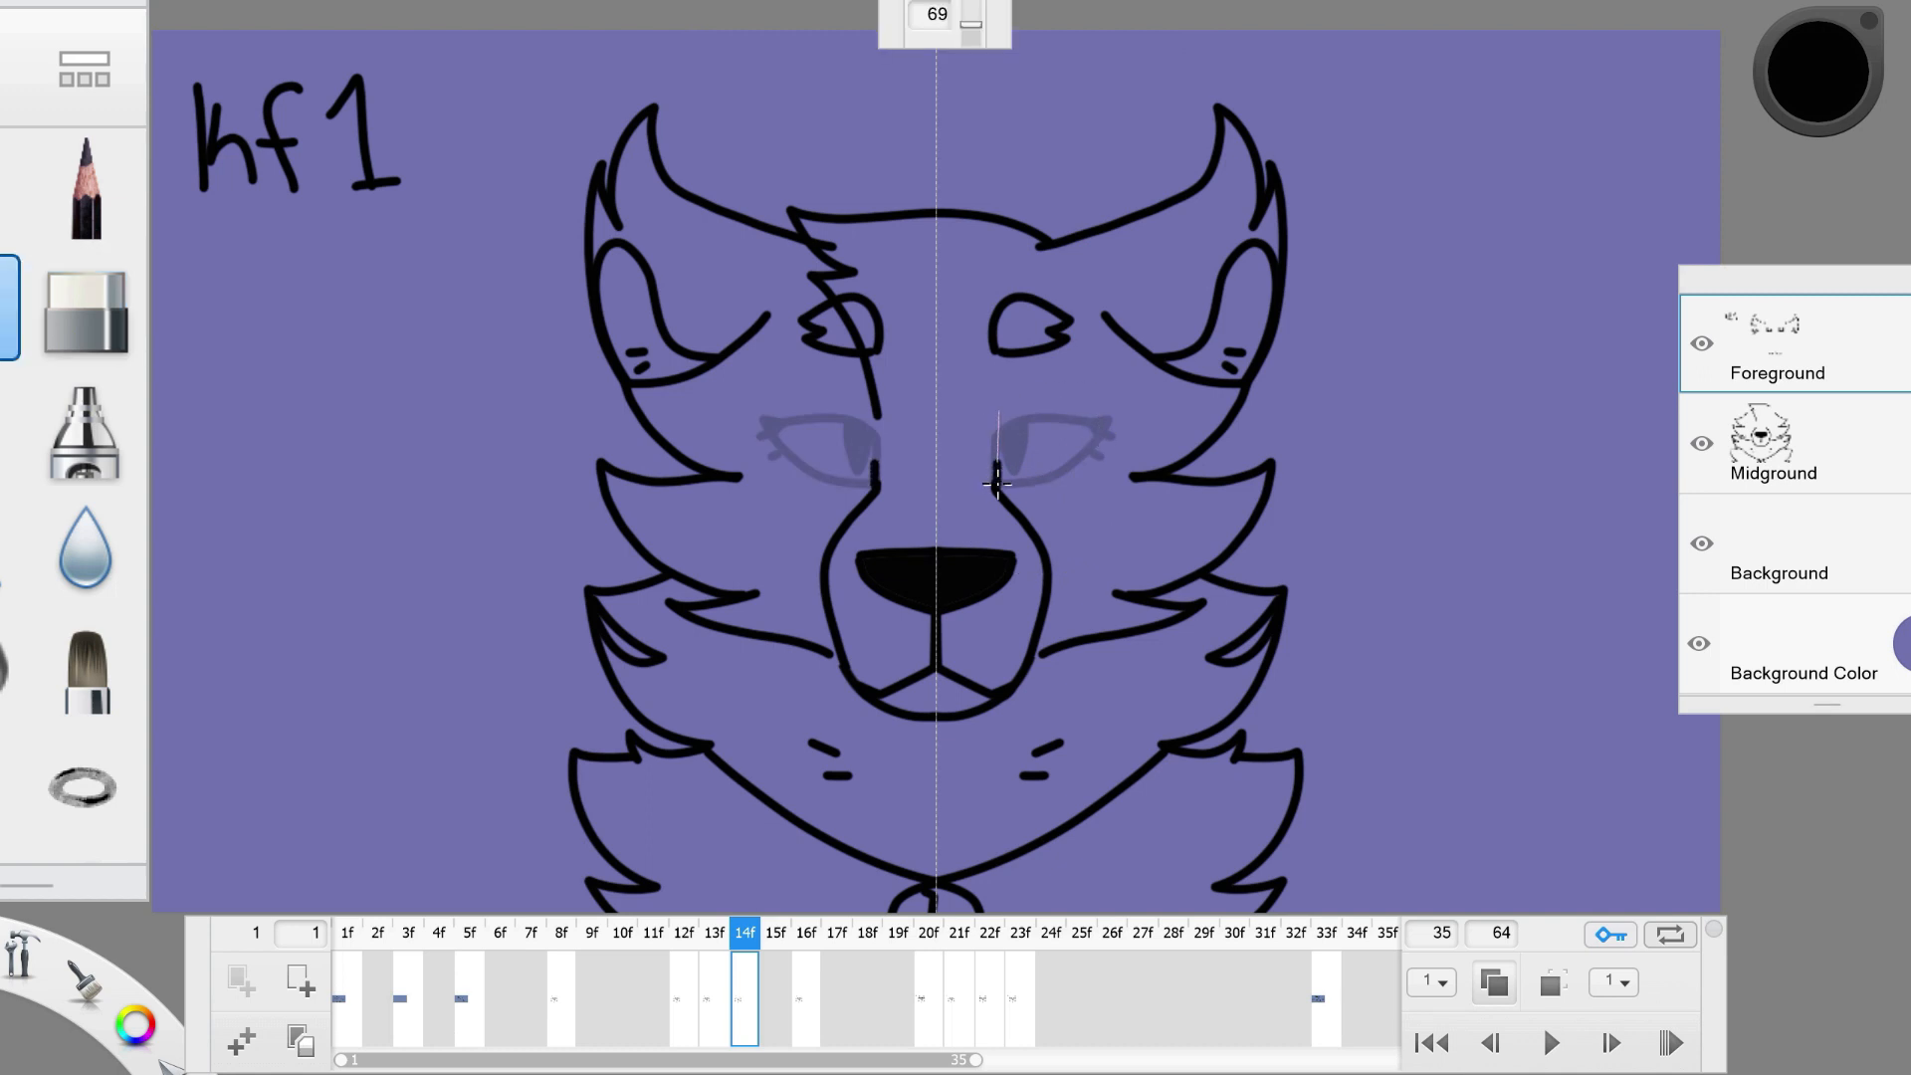
drag(998, 448, 1111, 430)
drag(1001, 456, 1112, 433)
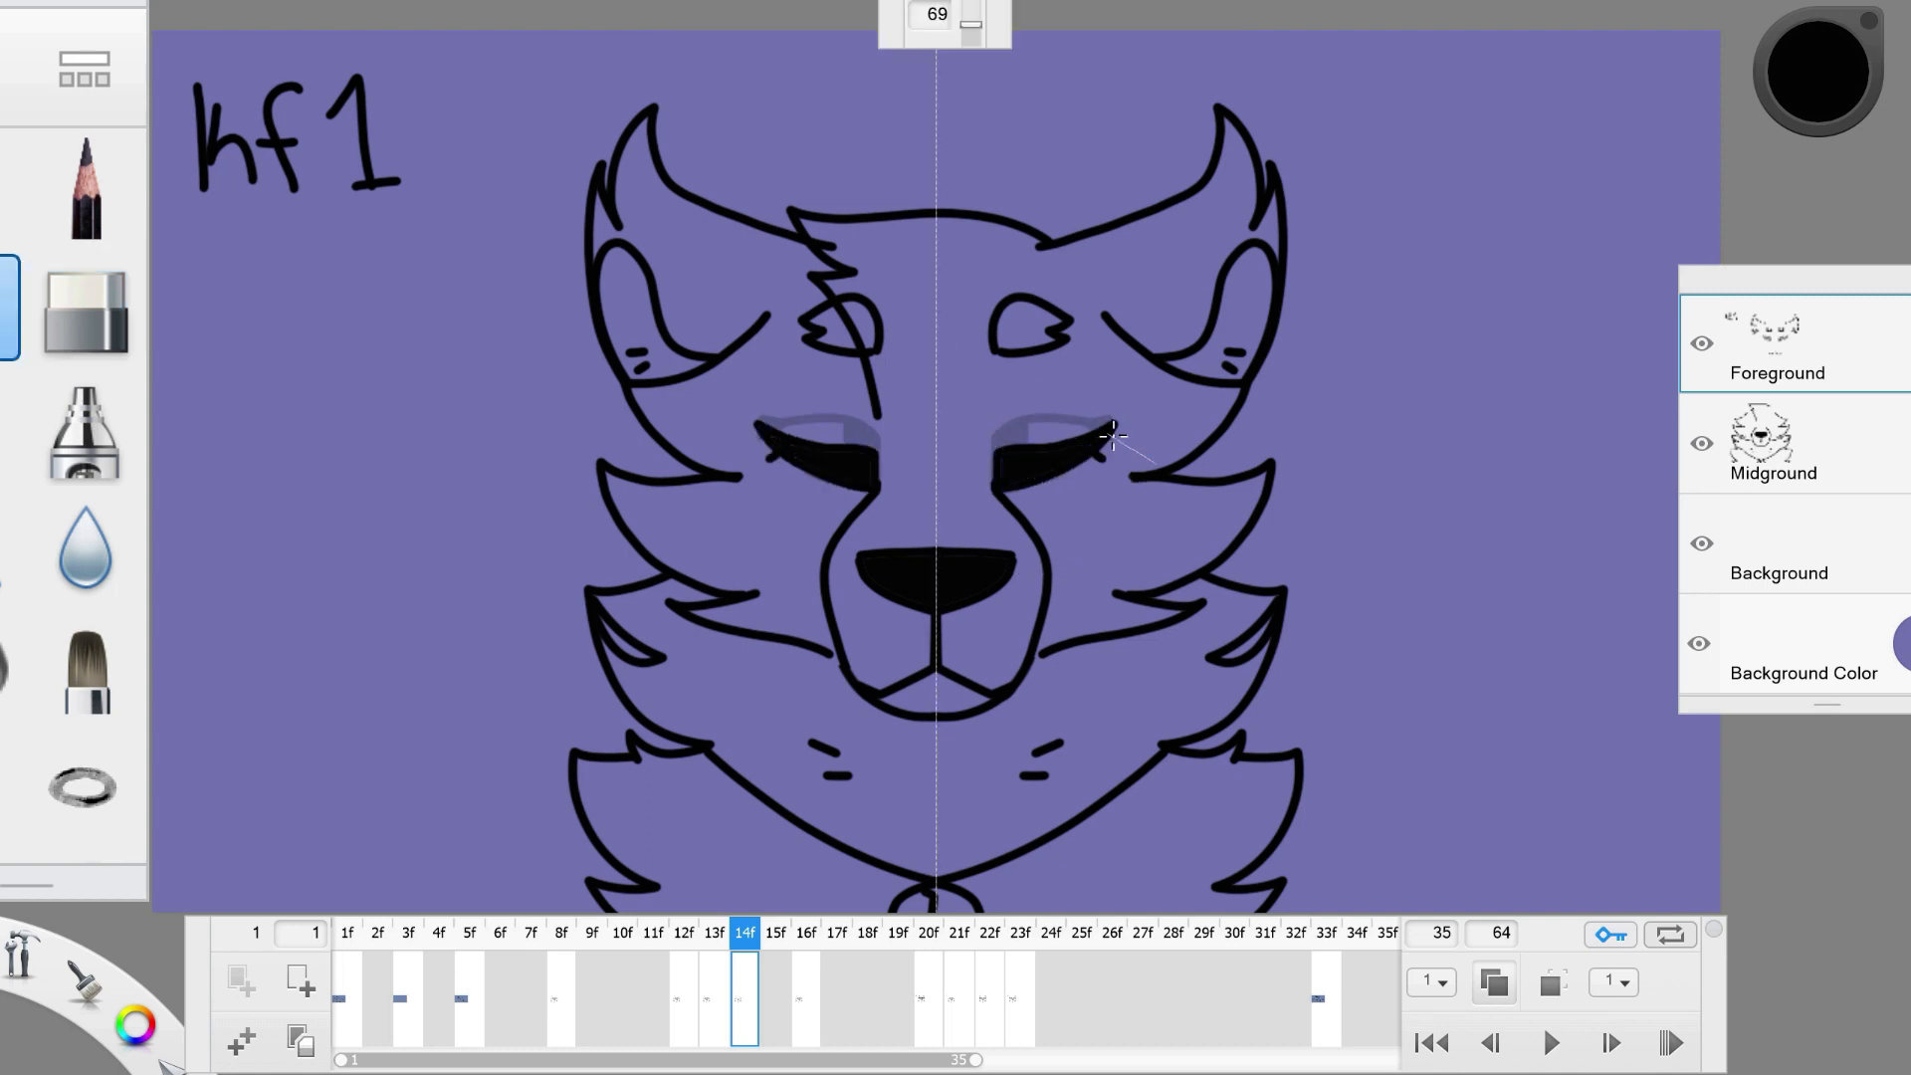
key(period)
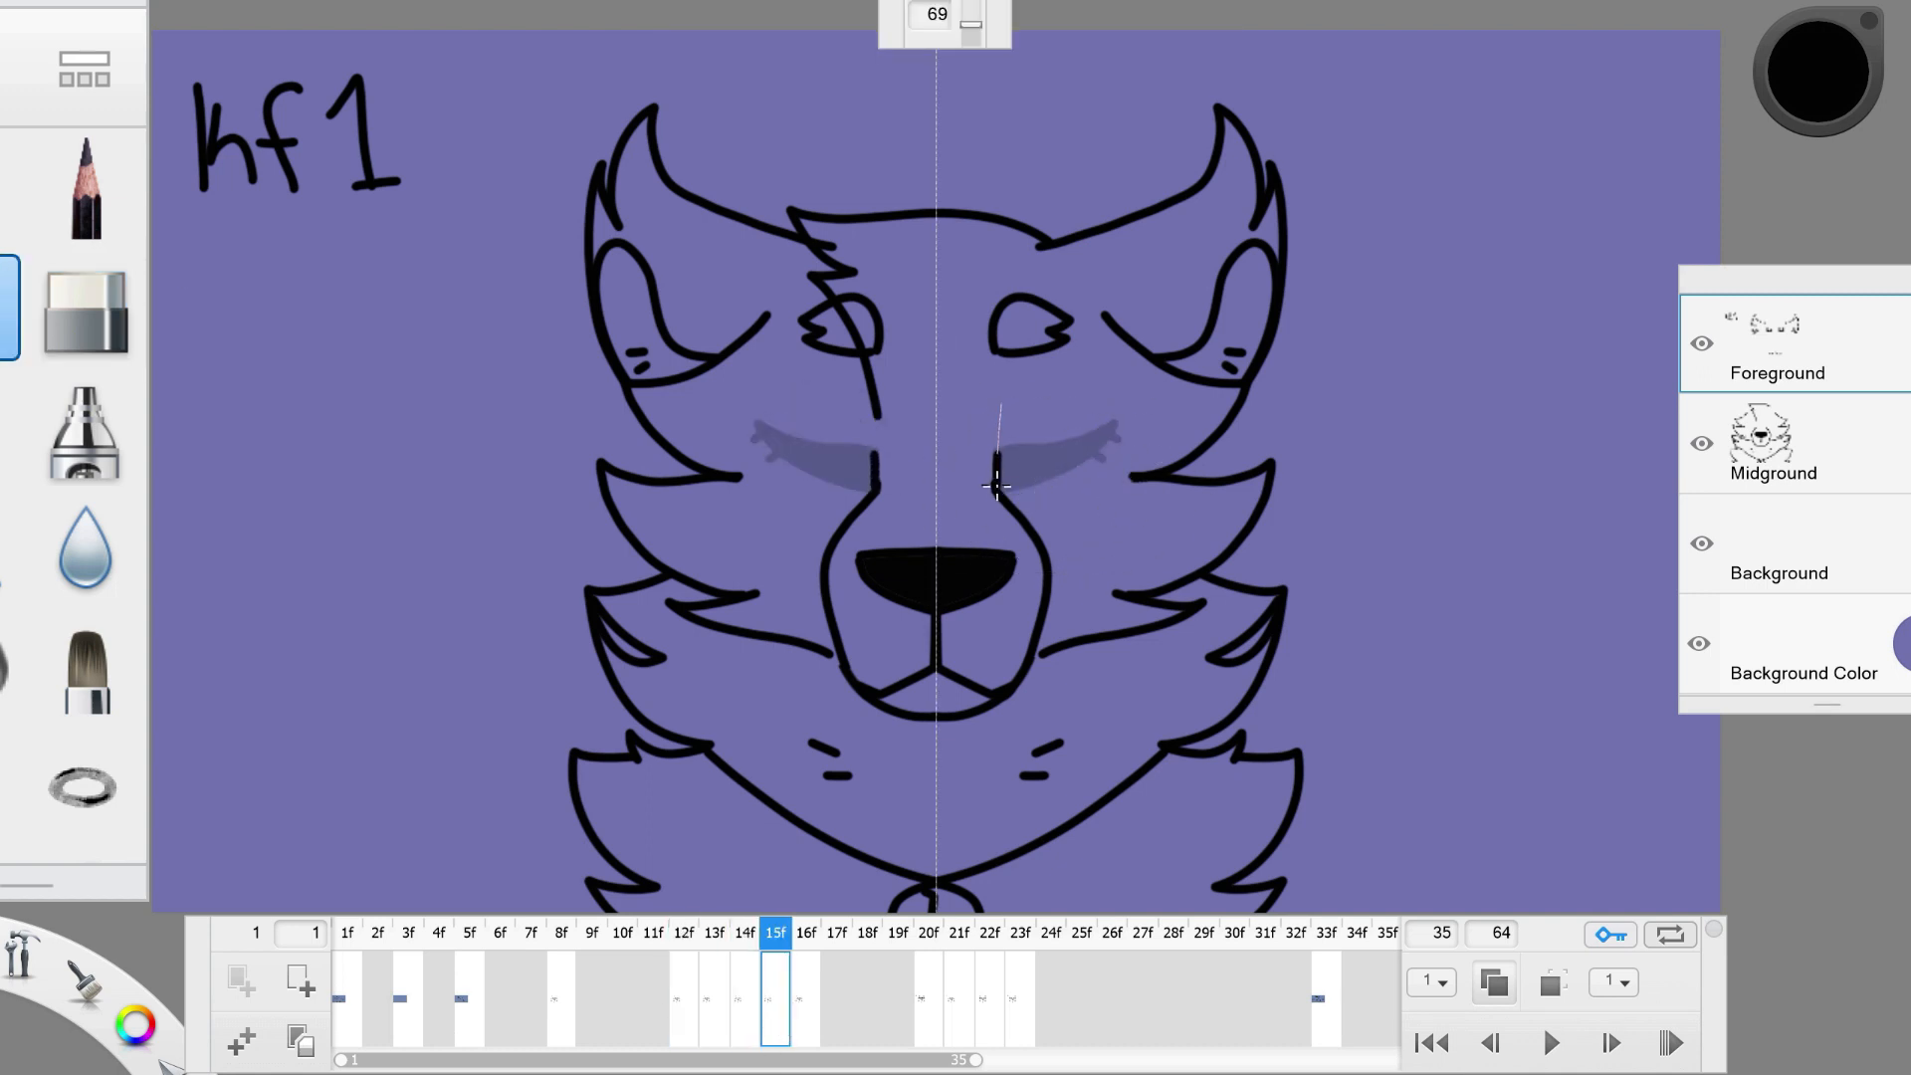
drag(999, 485, 1112, 430)
drag(1003, 478, 1135, 448)
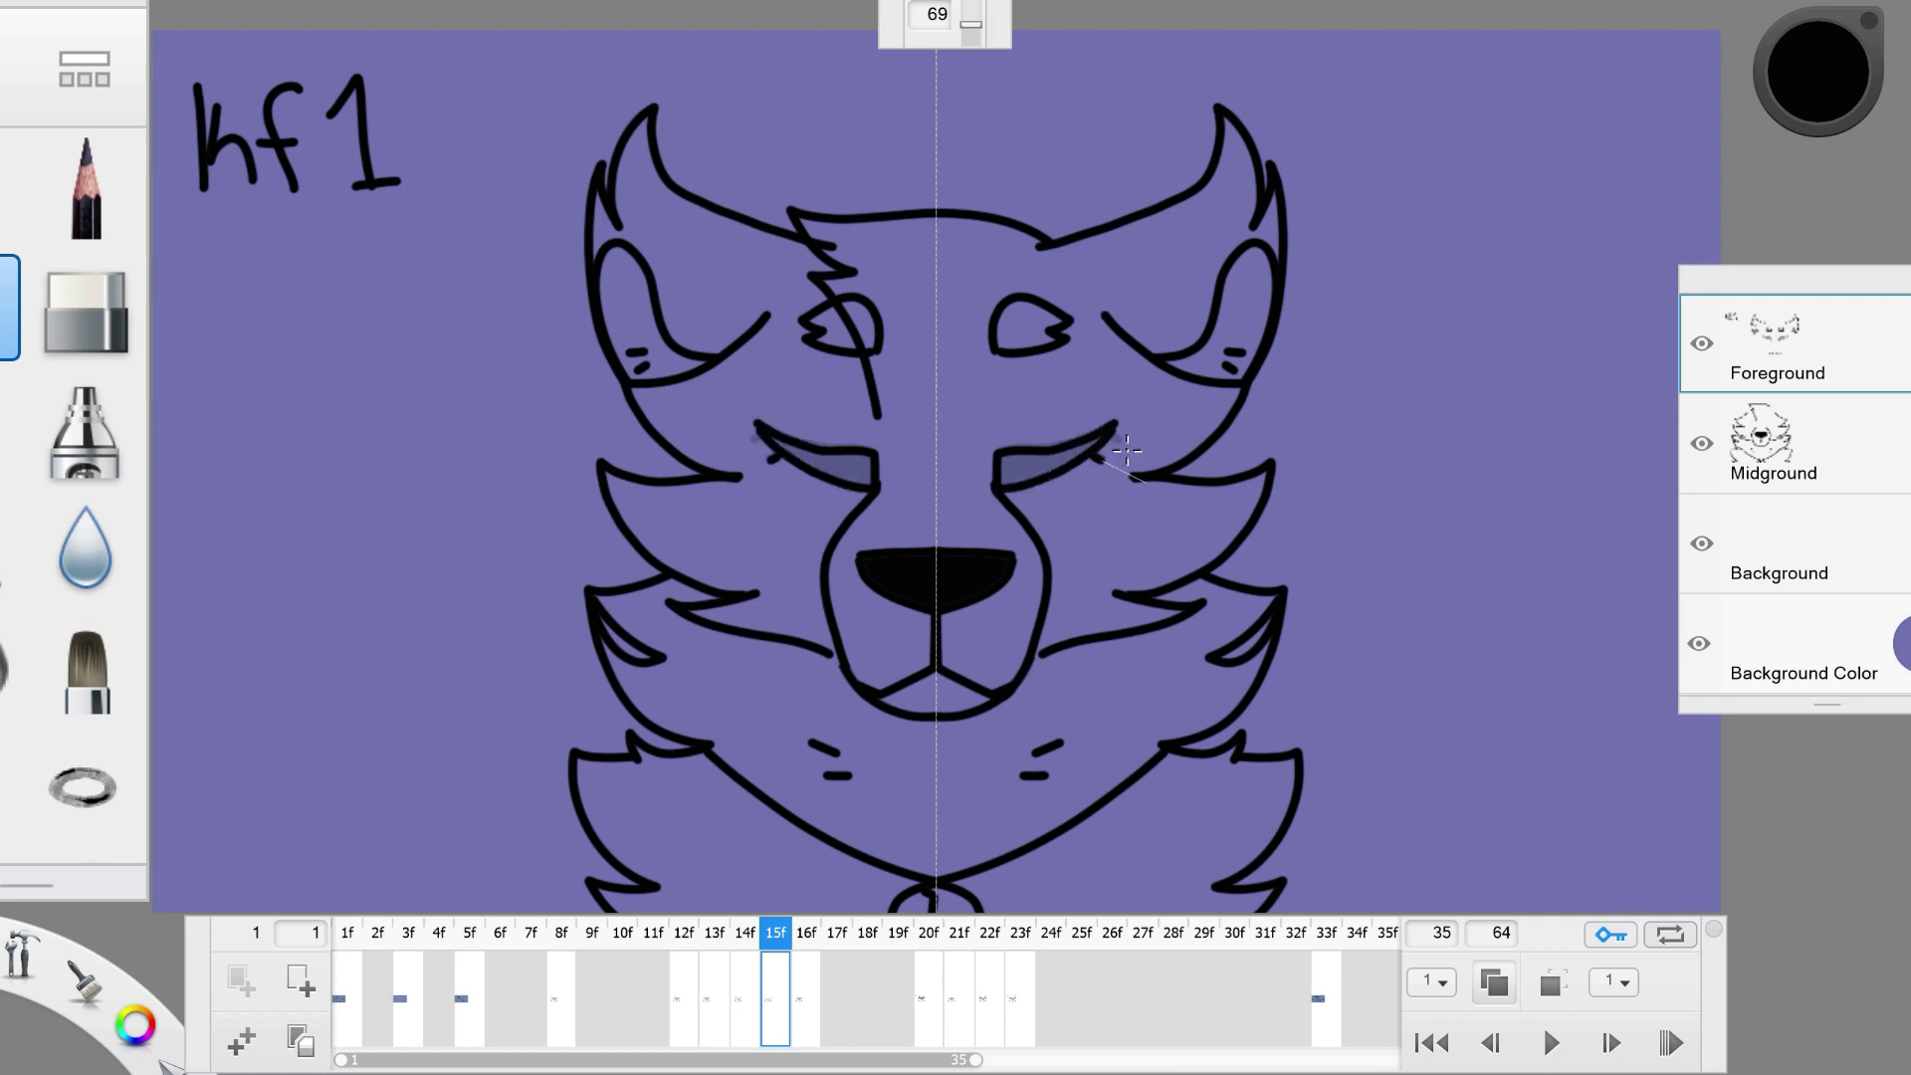
key(e)
drag(299, 105, 297, 87)
key(comma)
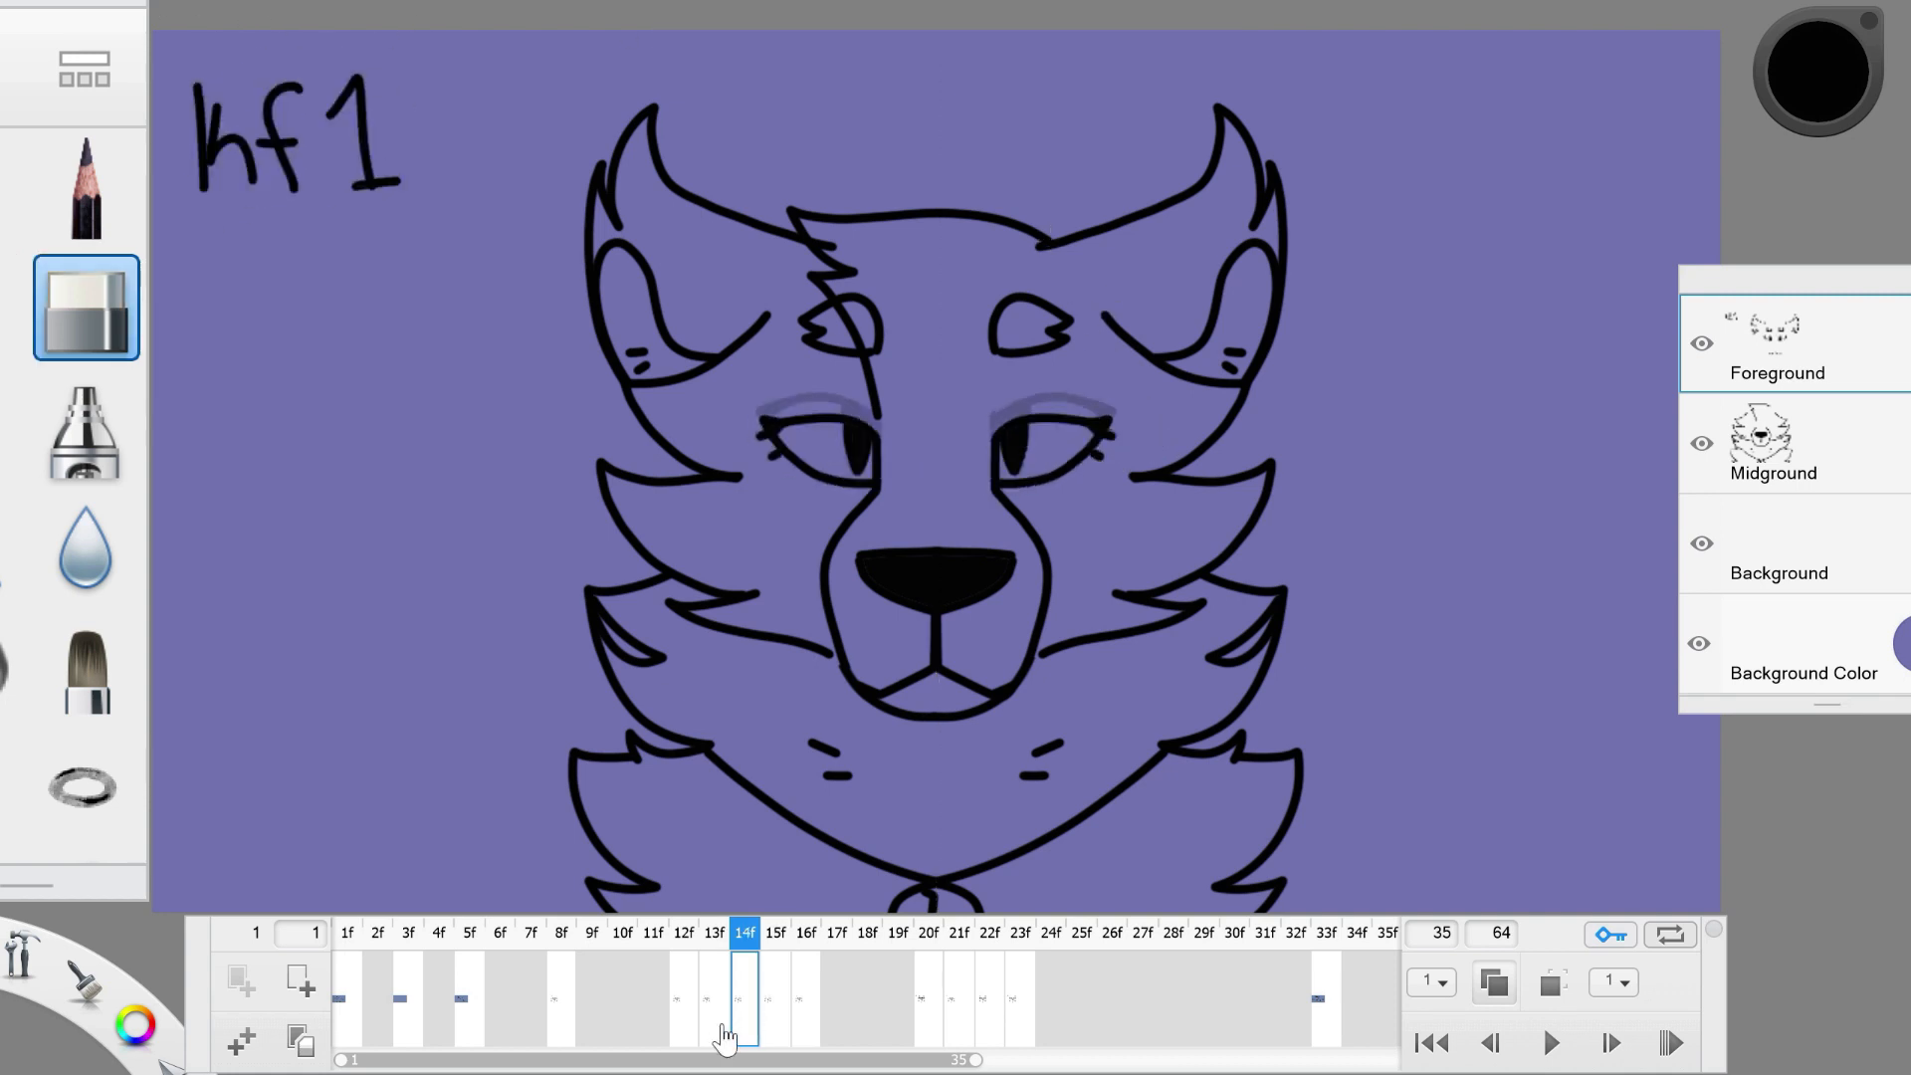
key(comma)
key(comma)
Insert frames, clear frame 17's closed eyes and draw open eyes with vertical pupils.
drag(685, 1000, 738, 1020)
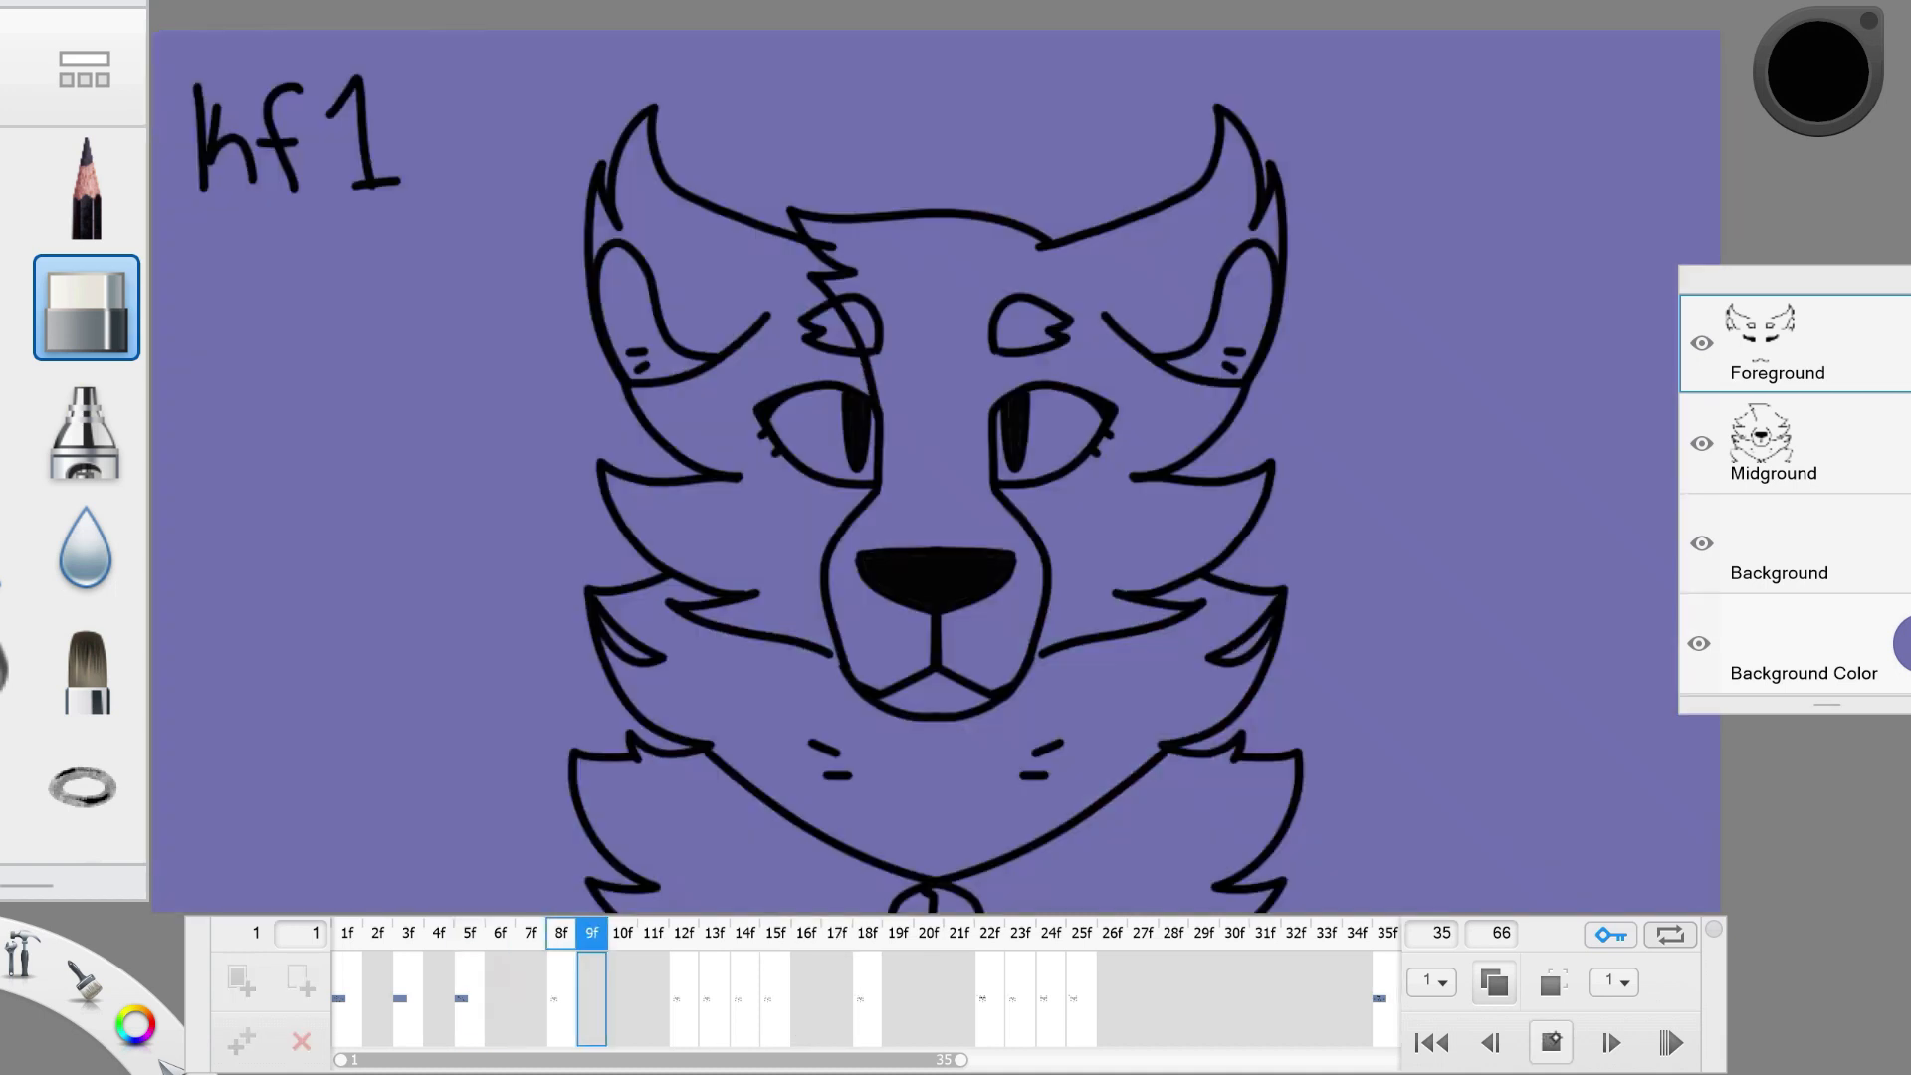
key(period)
key(period)
drag(851, 1058, 944, 1057)
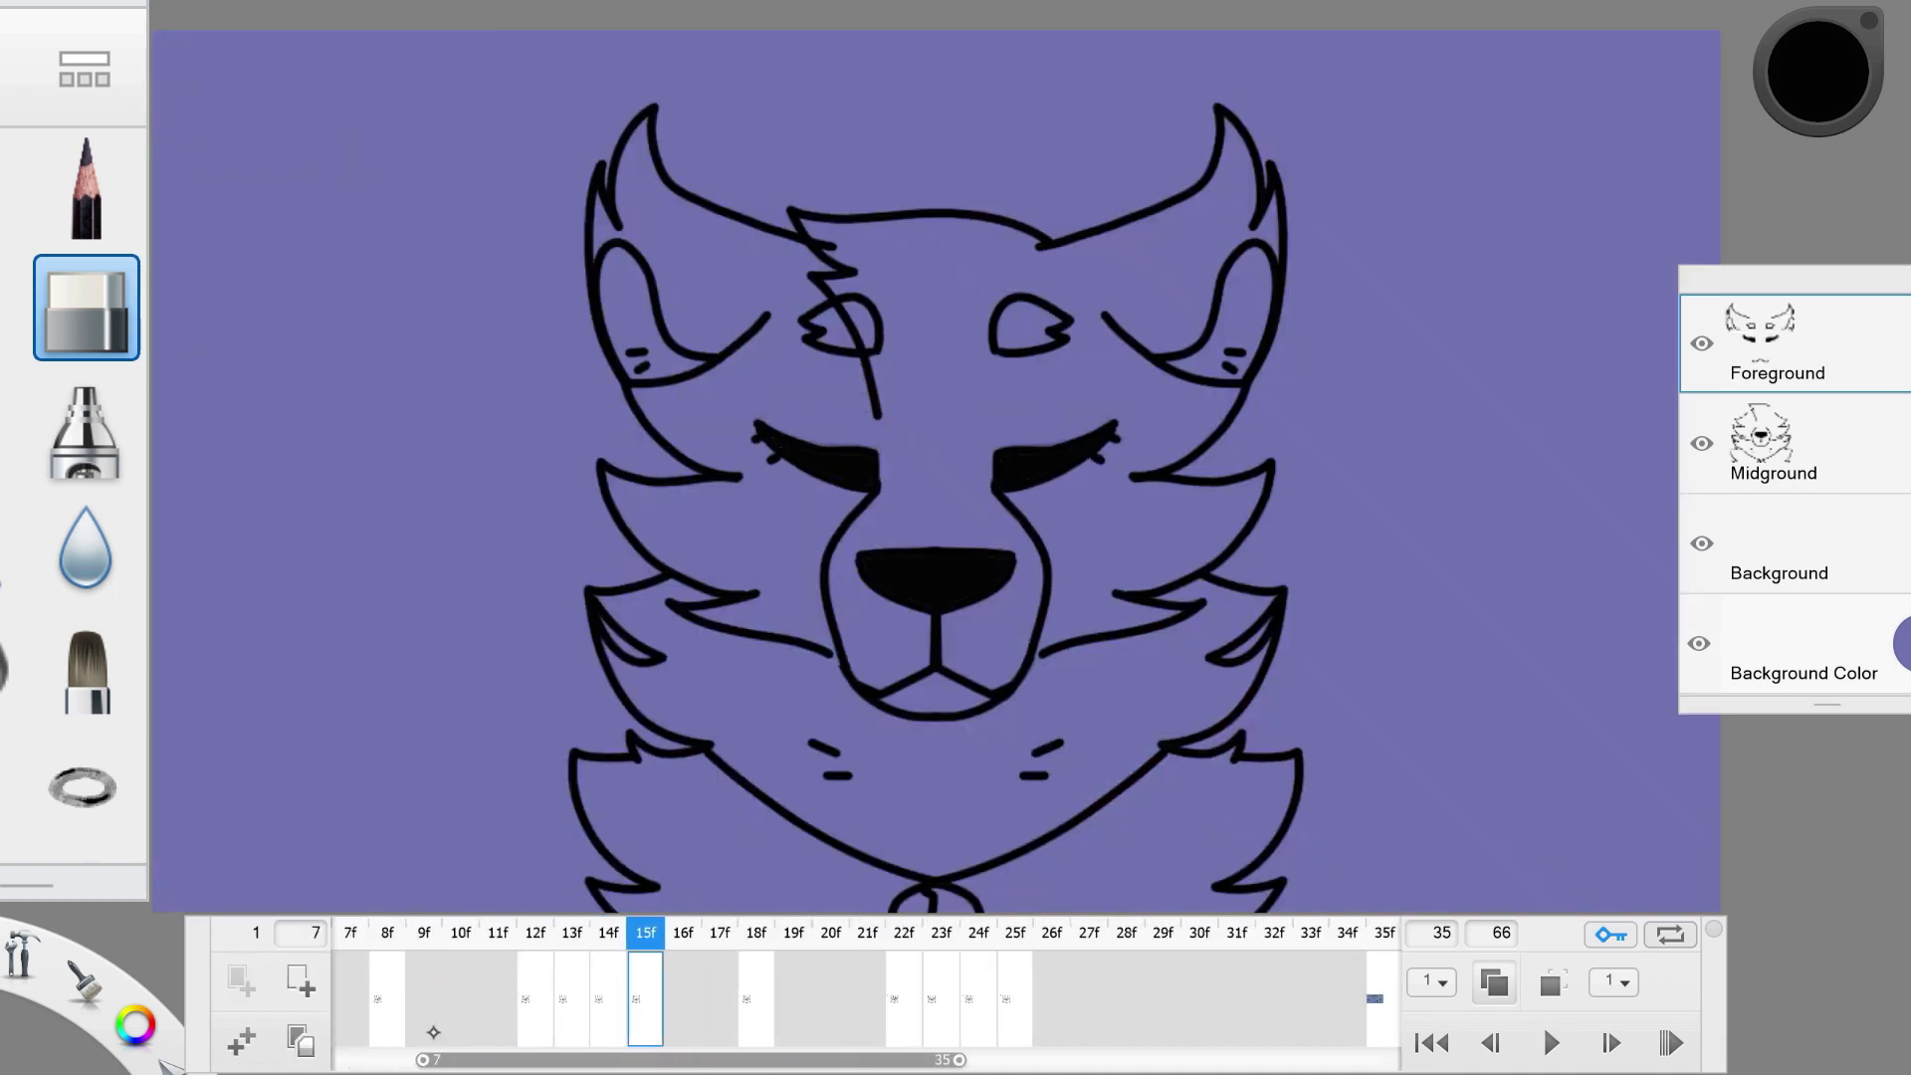
key(space)
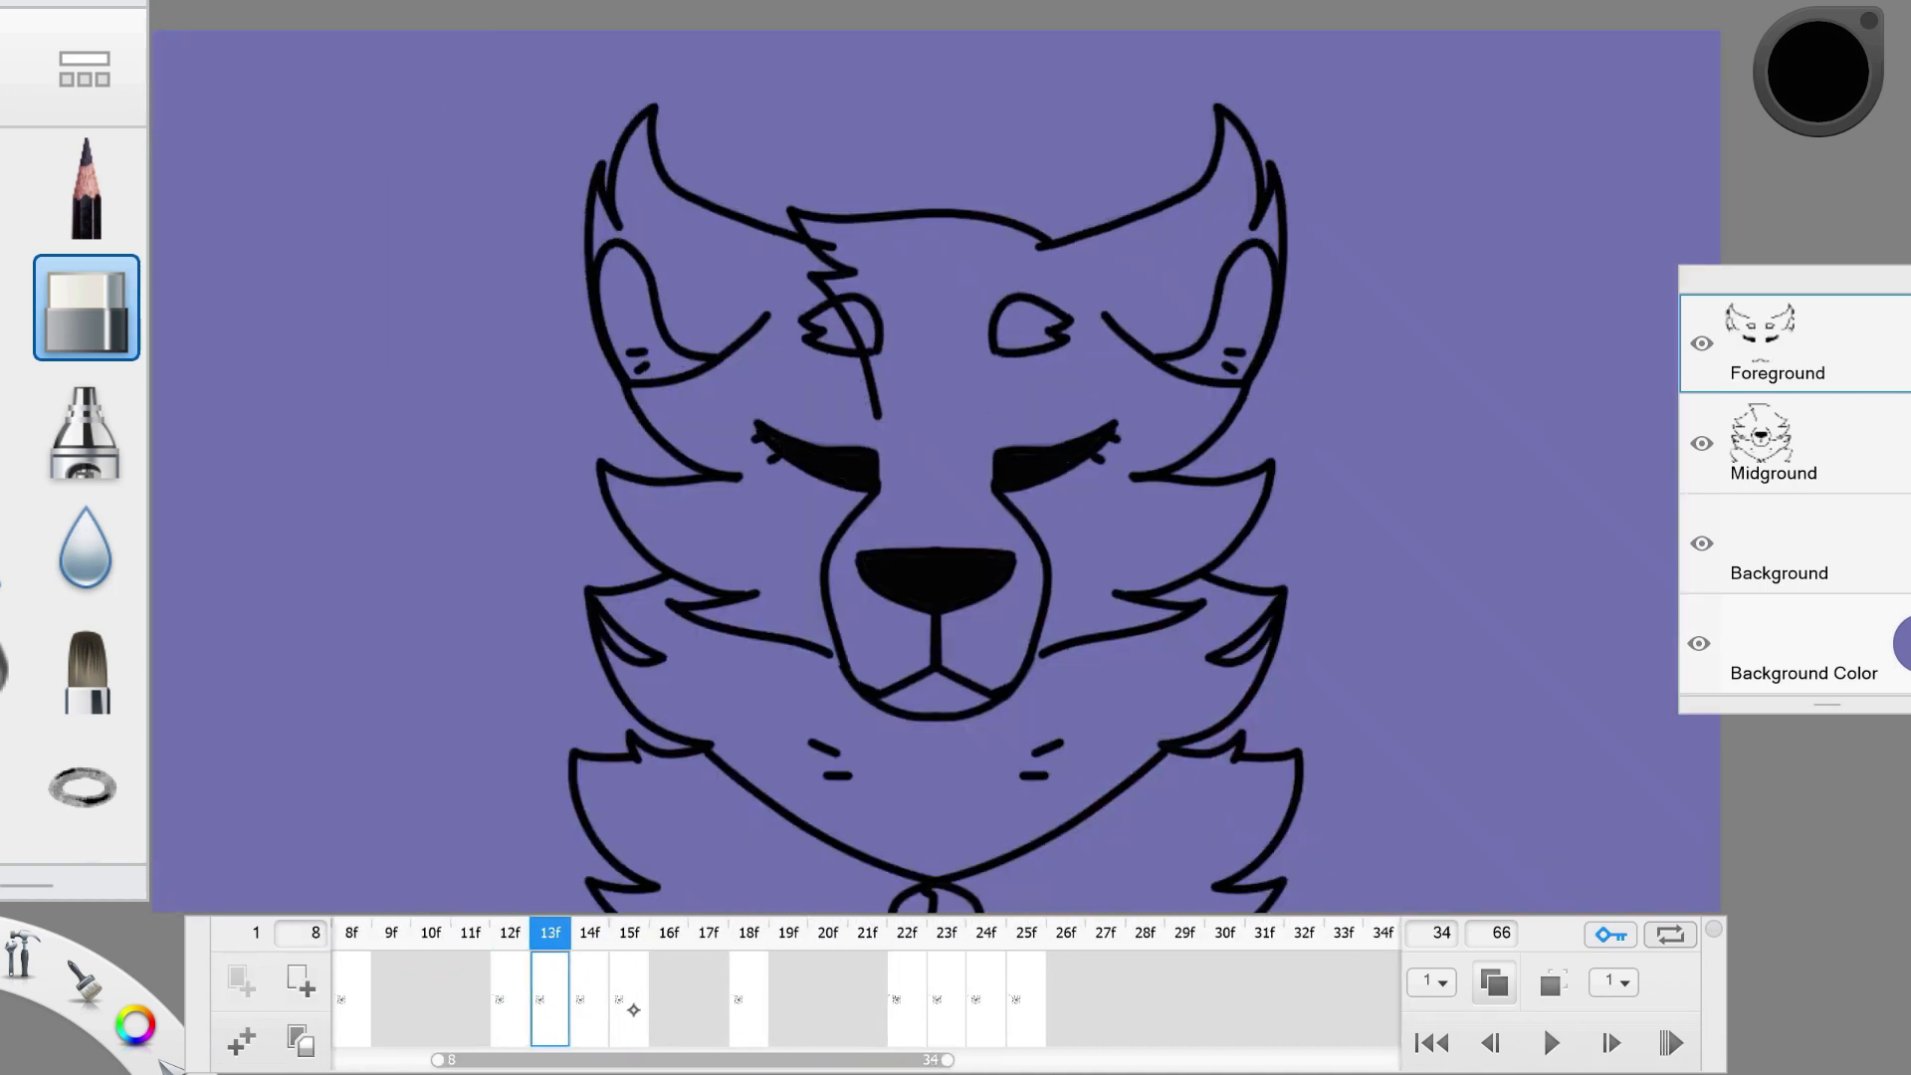
key(Delete)
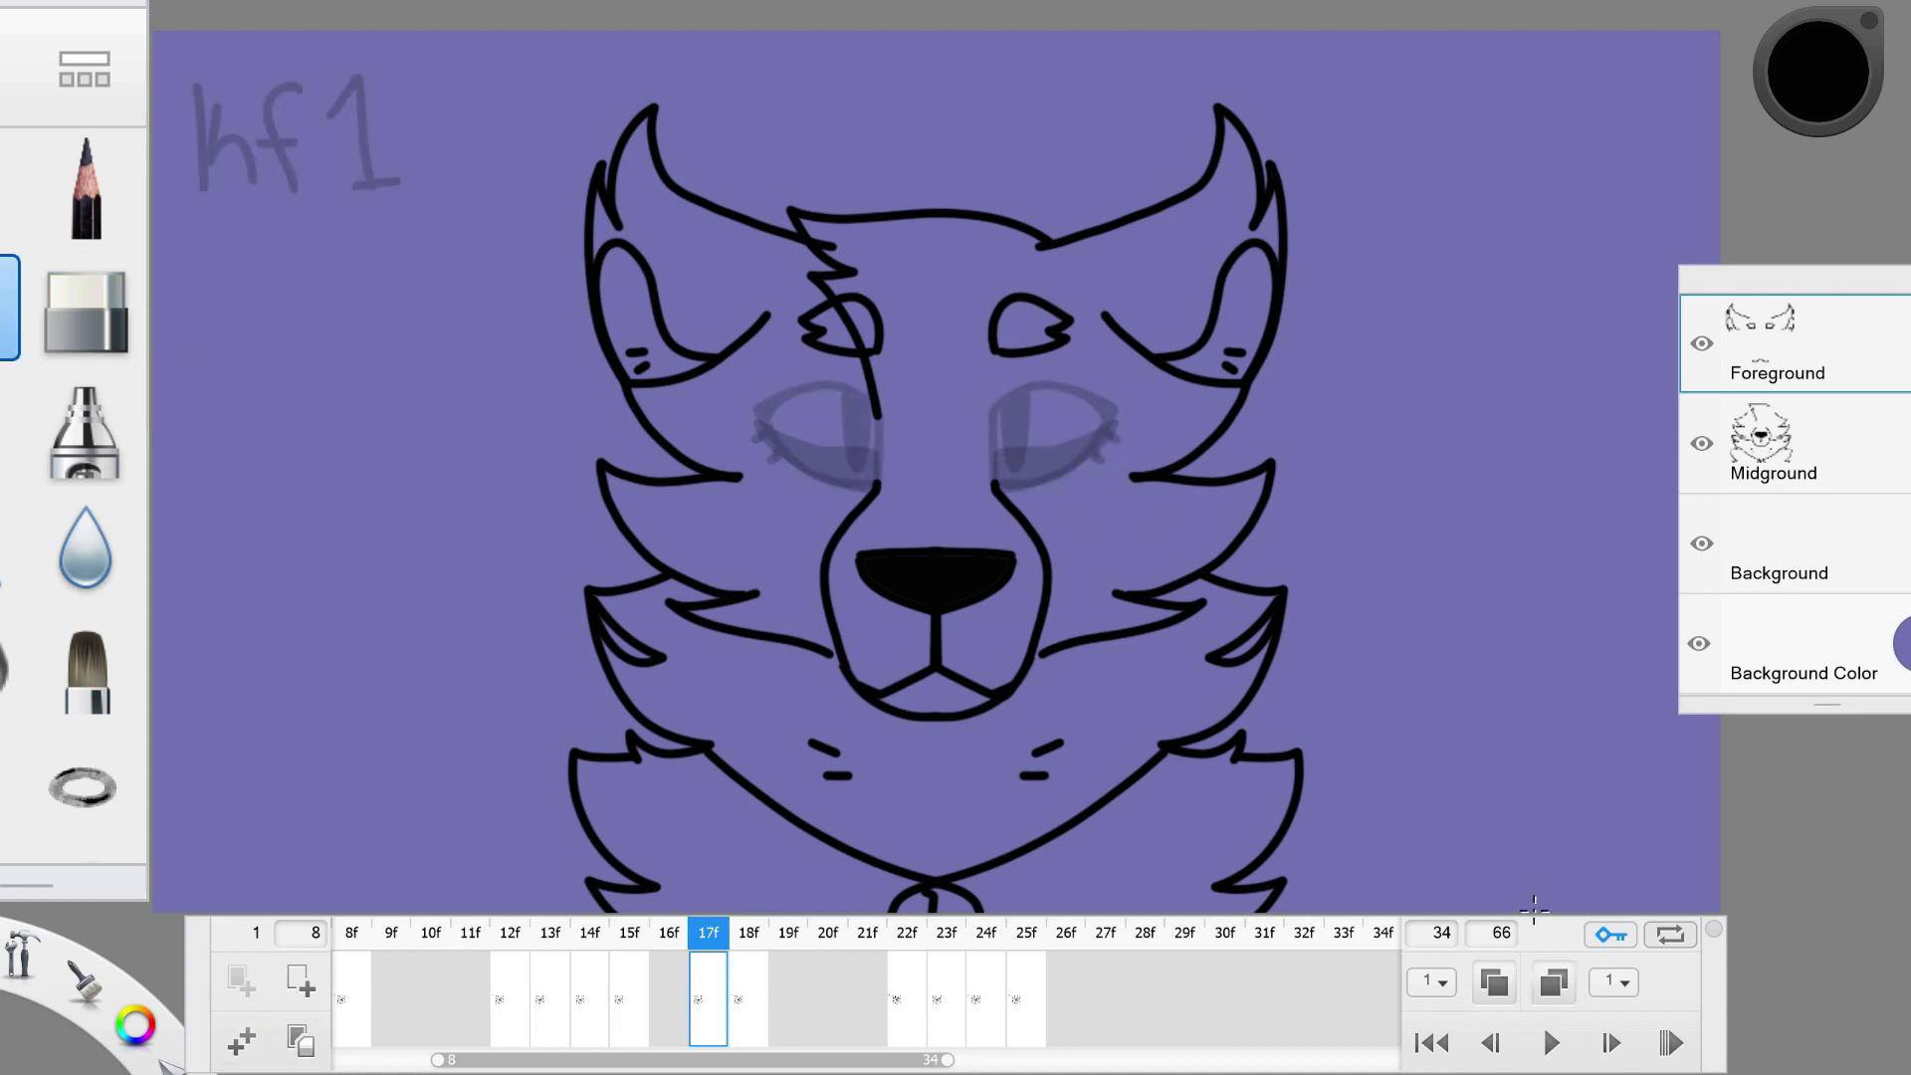
drag(994, 463, 1112, 406)
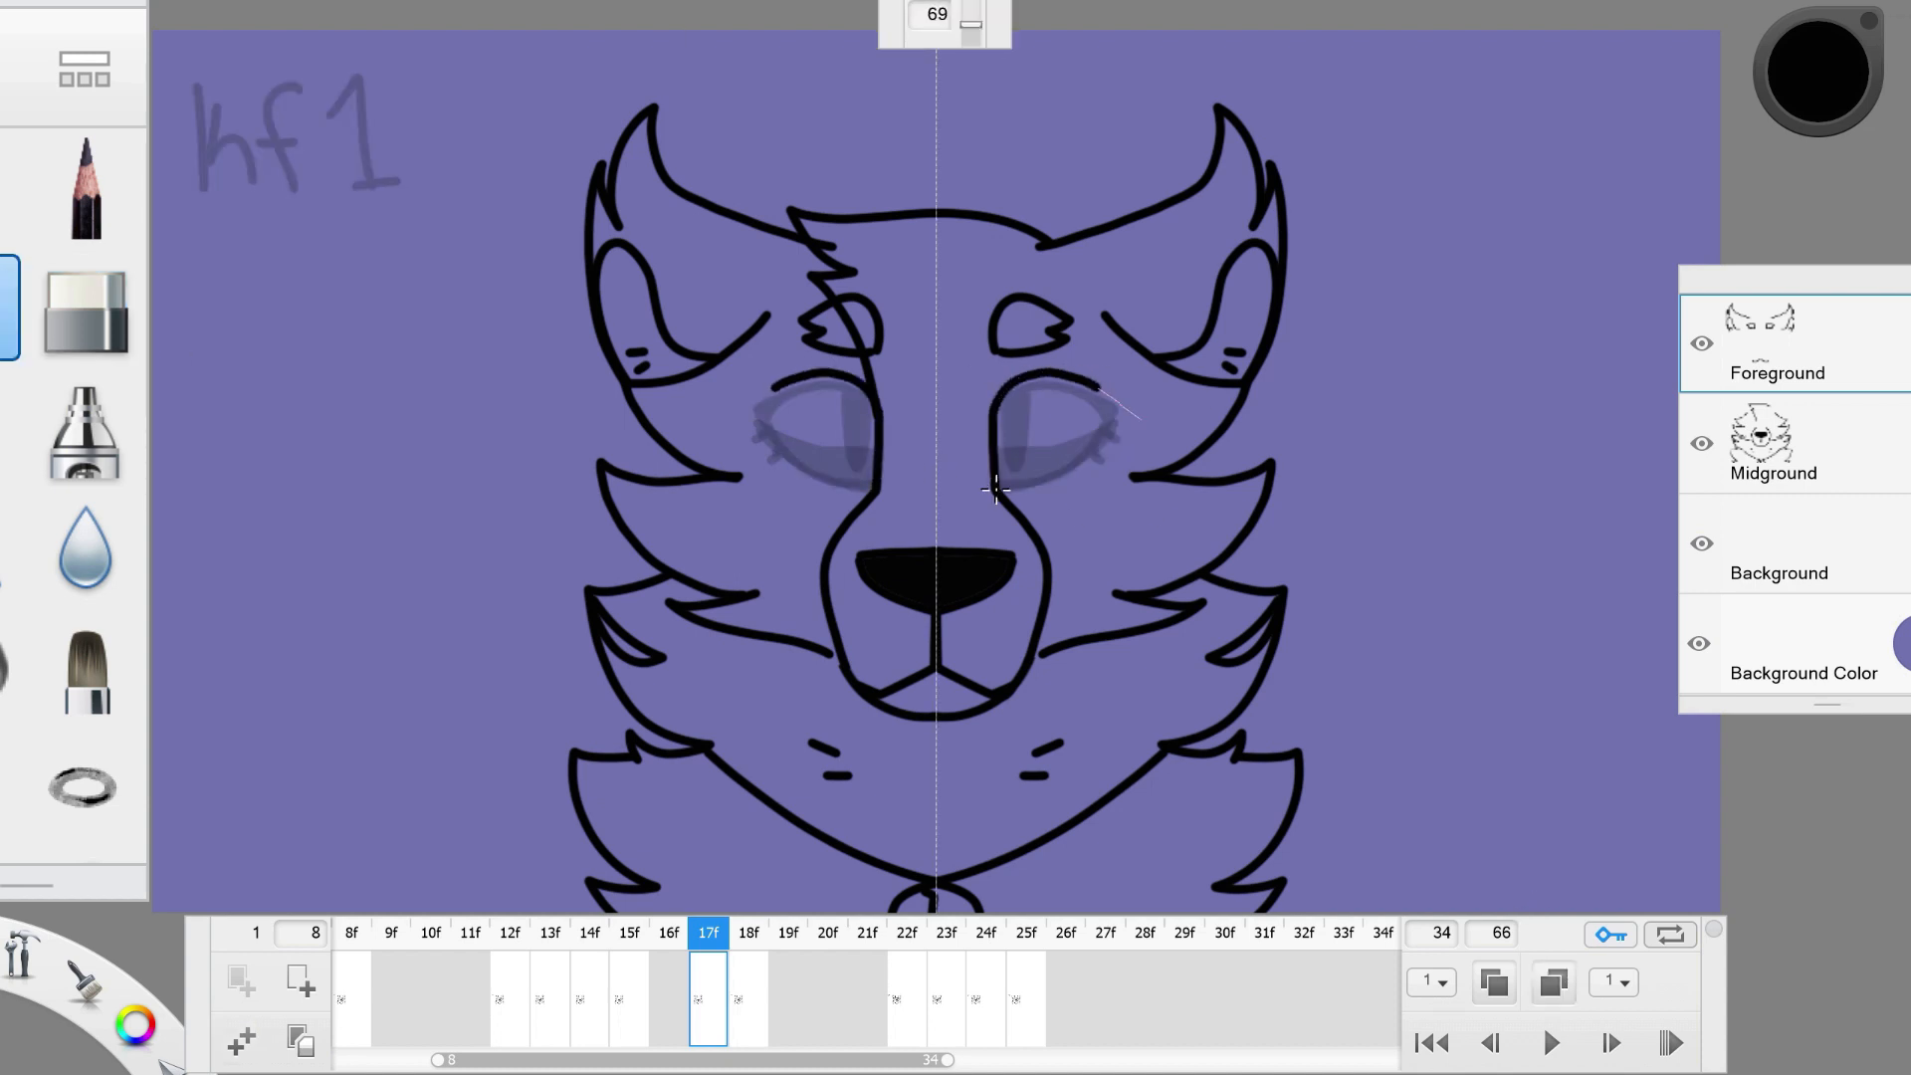
drag(998, 486, 1112, 411)
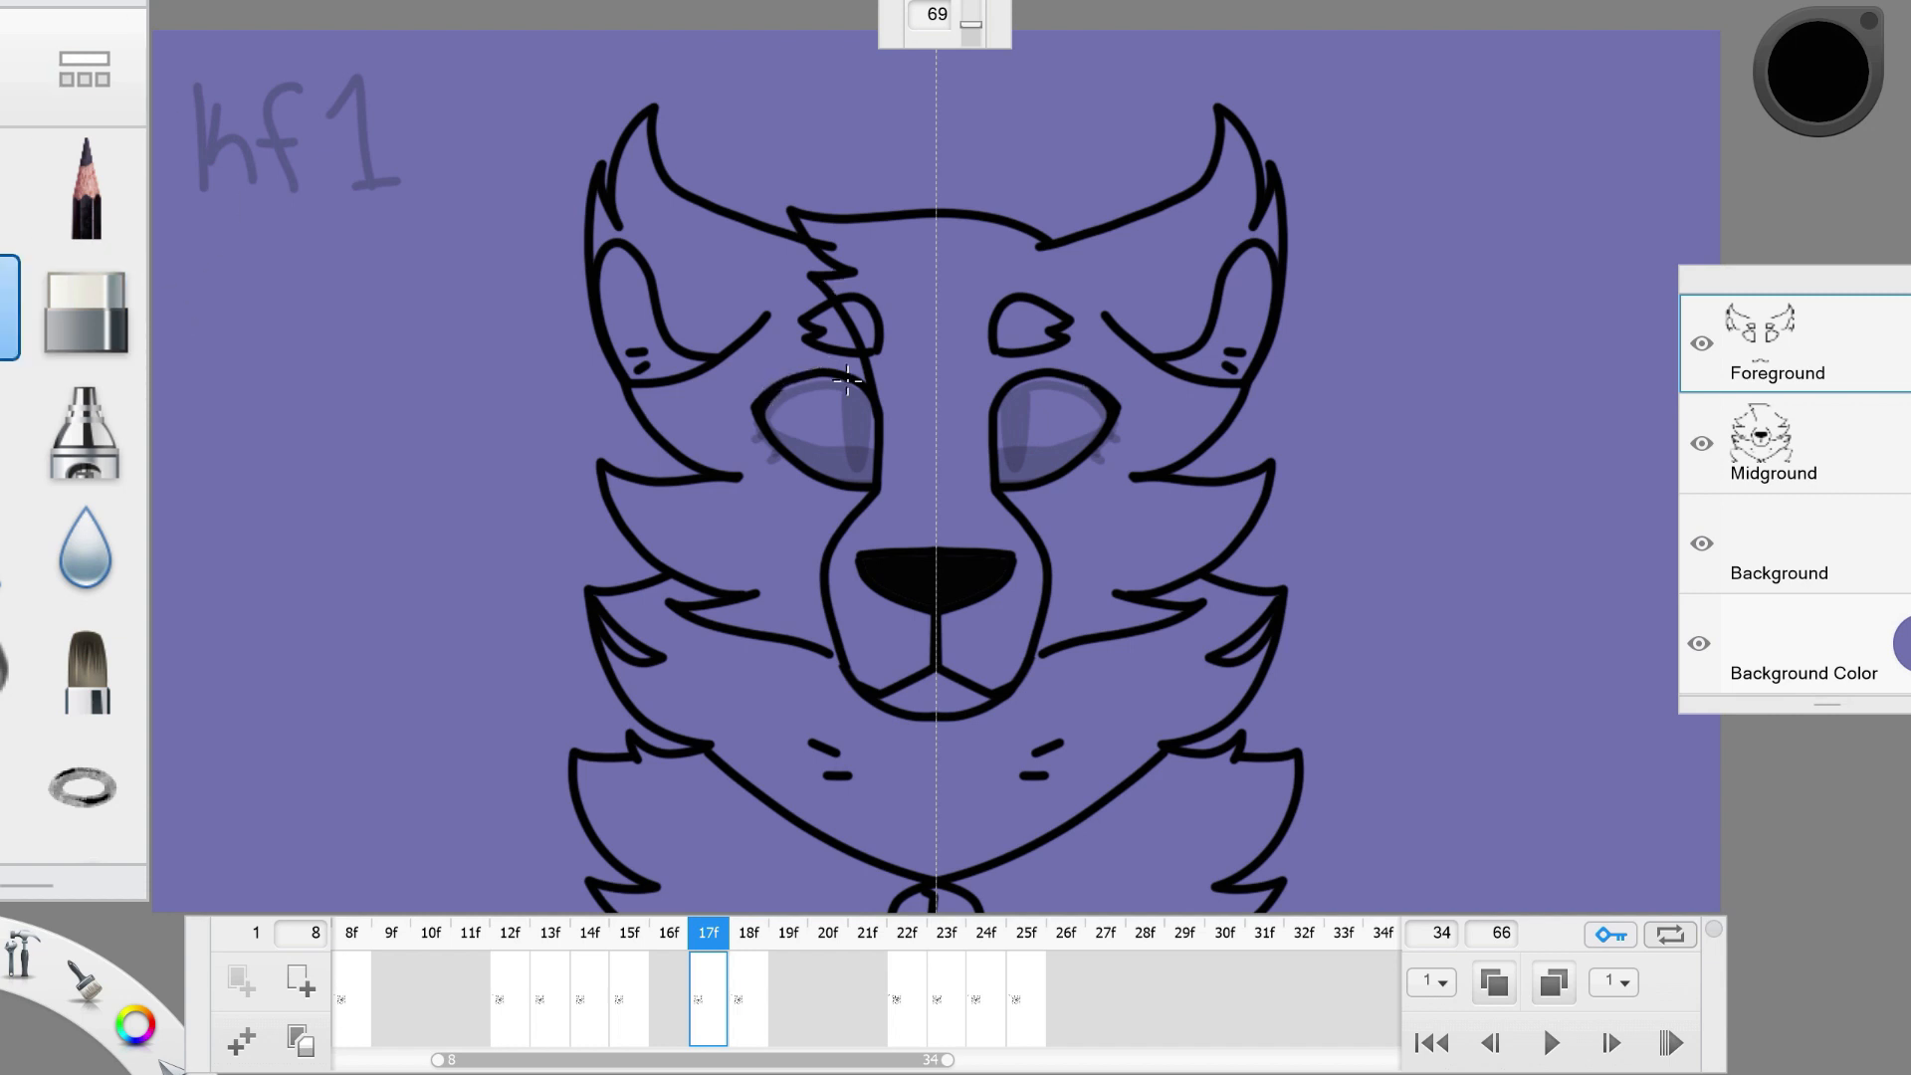
mouse_move(847, 380)
mouse_down()
mouse_move(873, 449)
mouse_move(854, 463)
mouse_up()
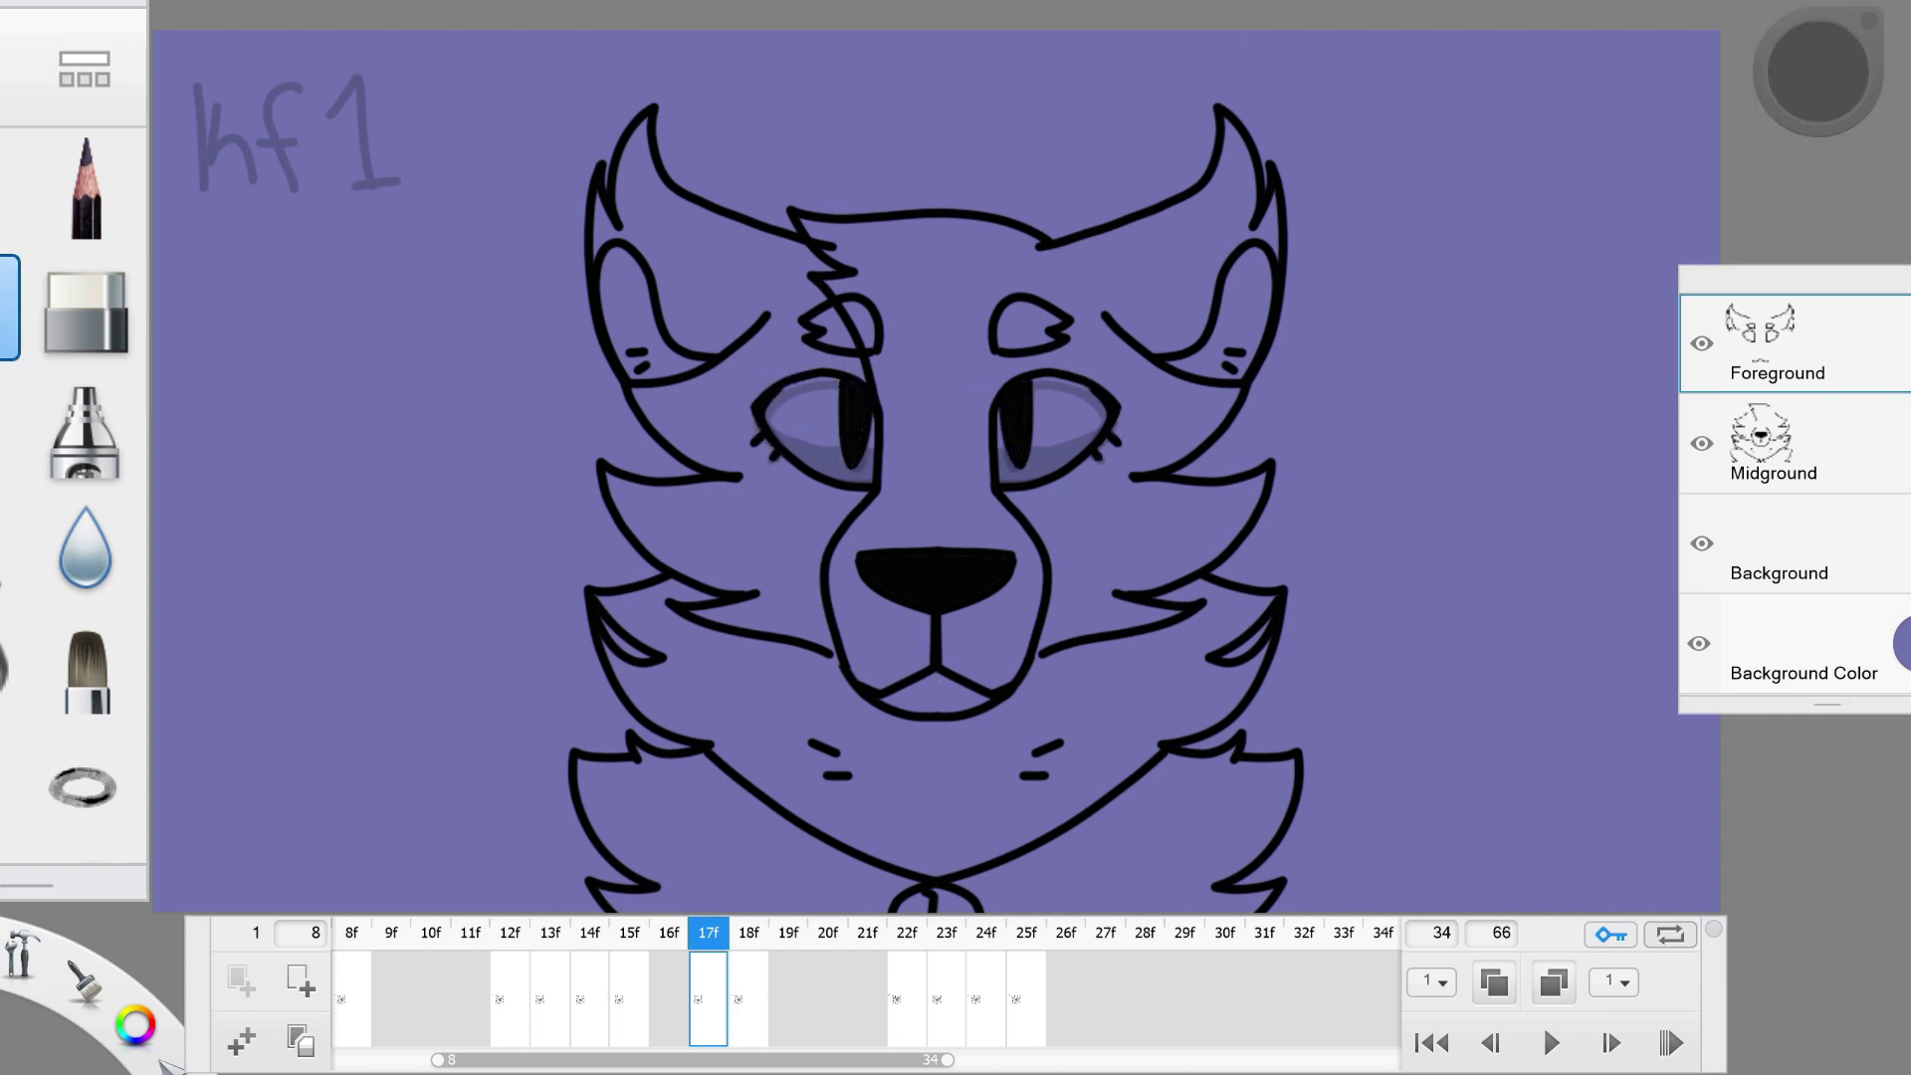
On frame 18 outline both eyes and fill the pupils solid black after comparing with frame 17.
key(period)
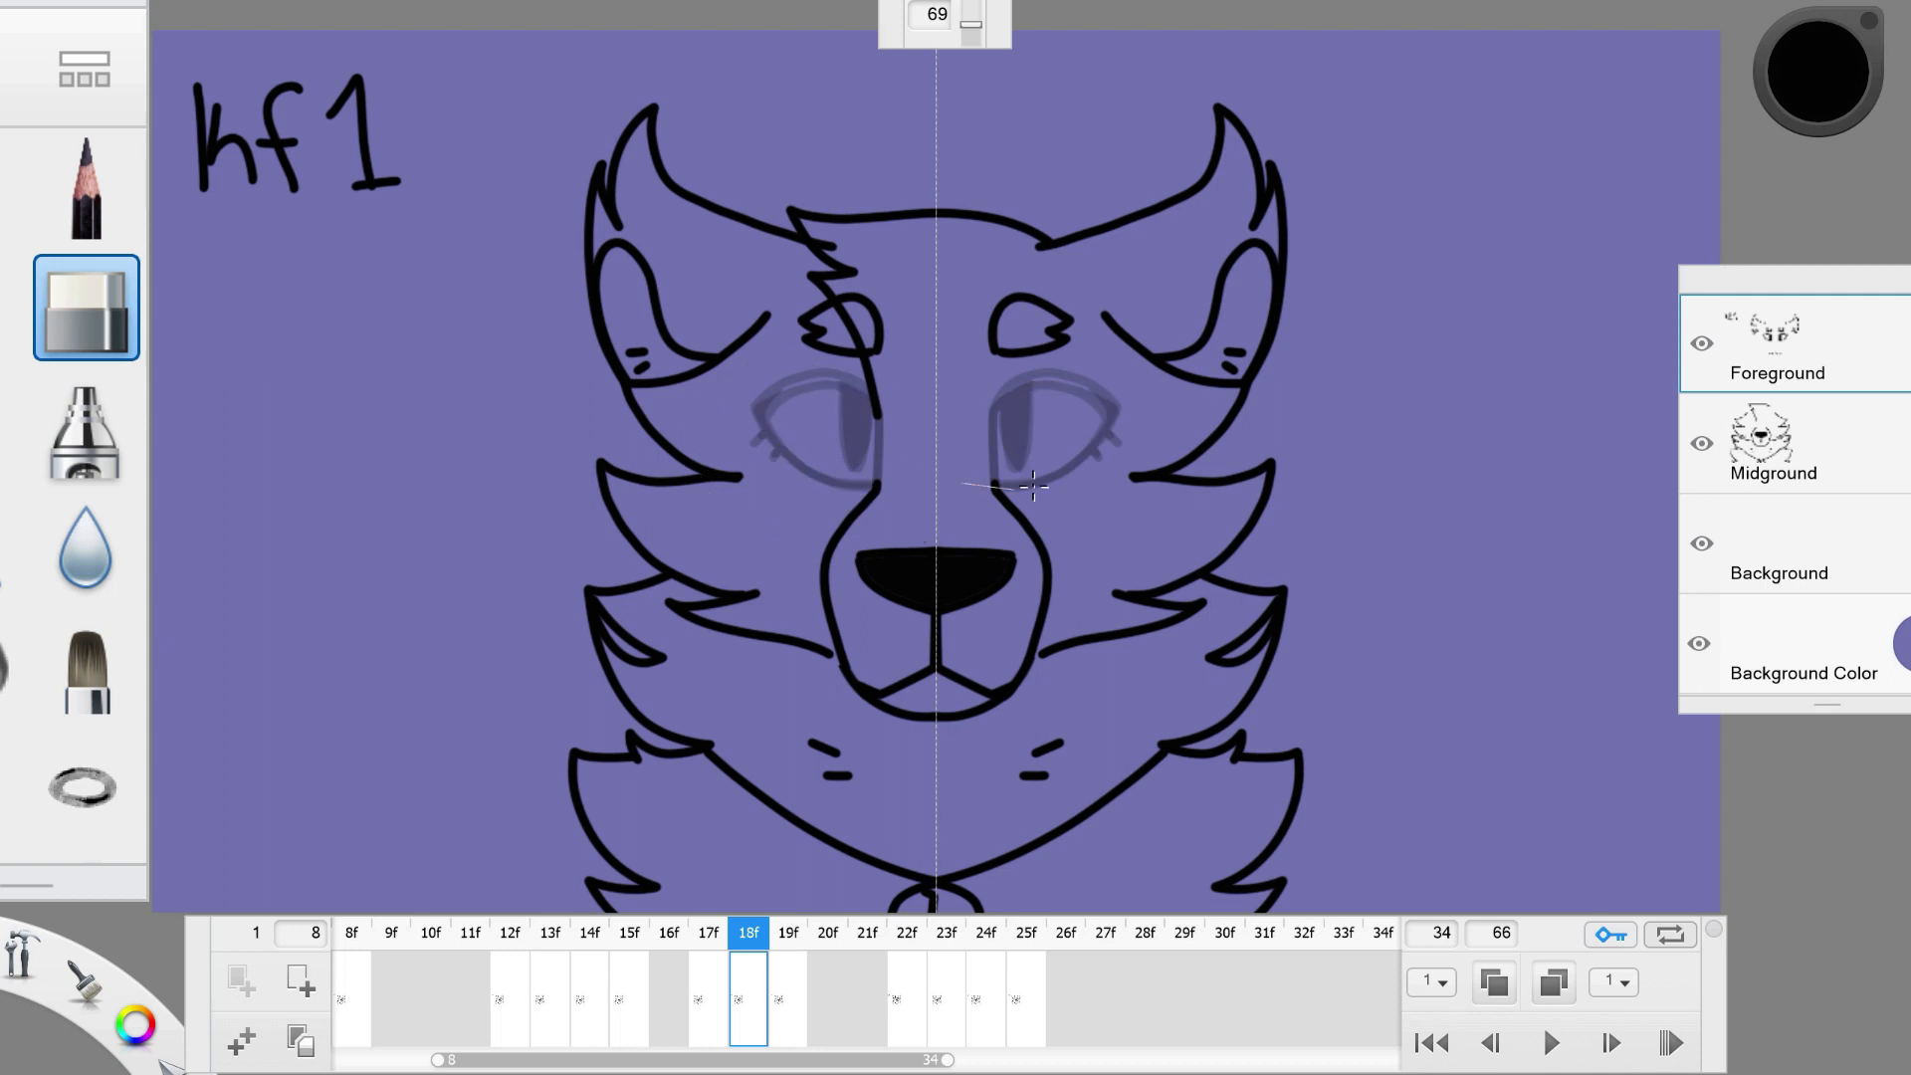
key(comma)
key(period)
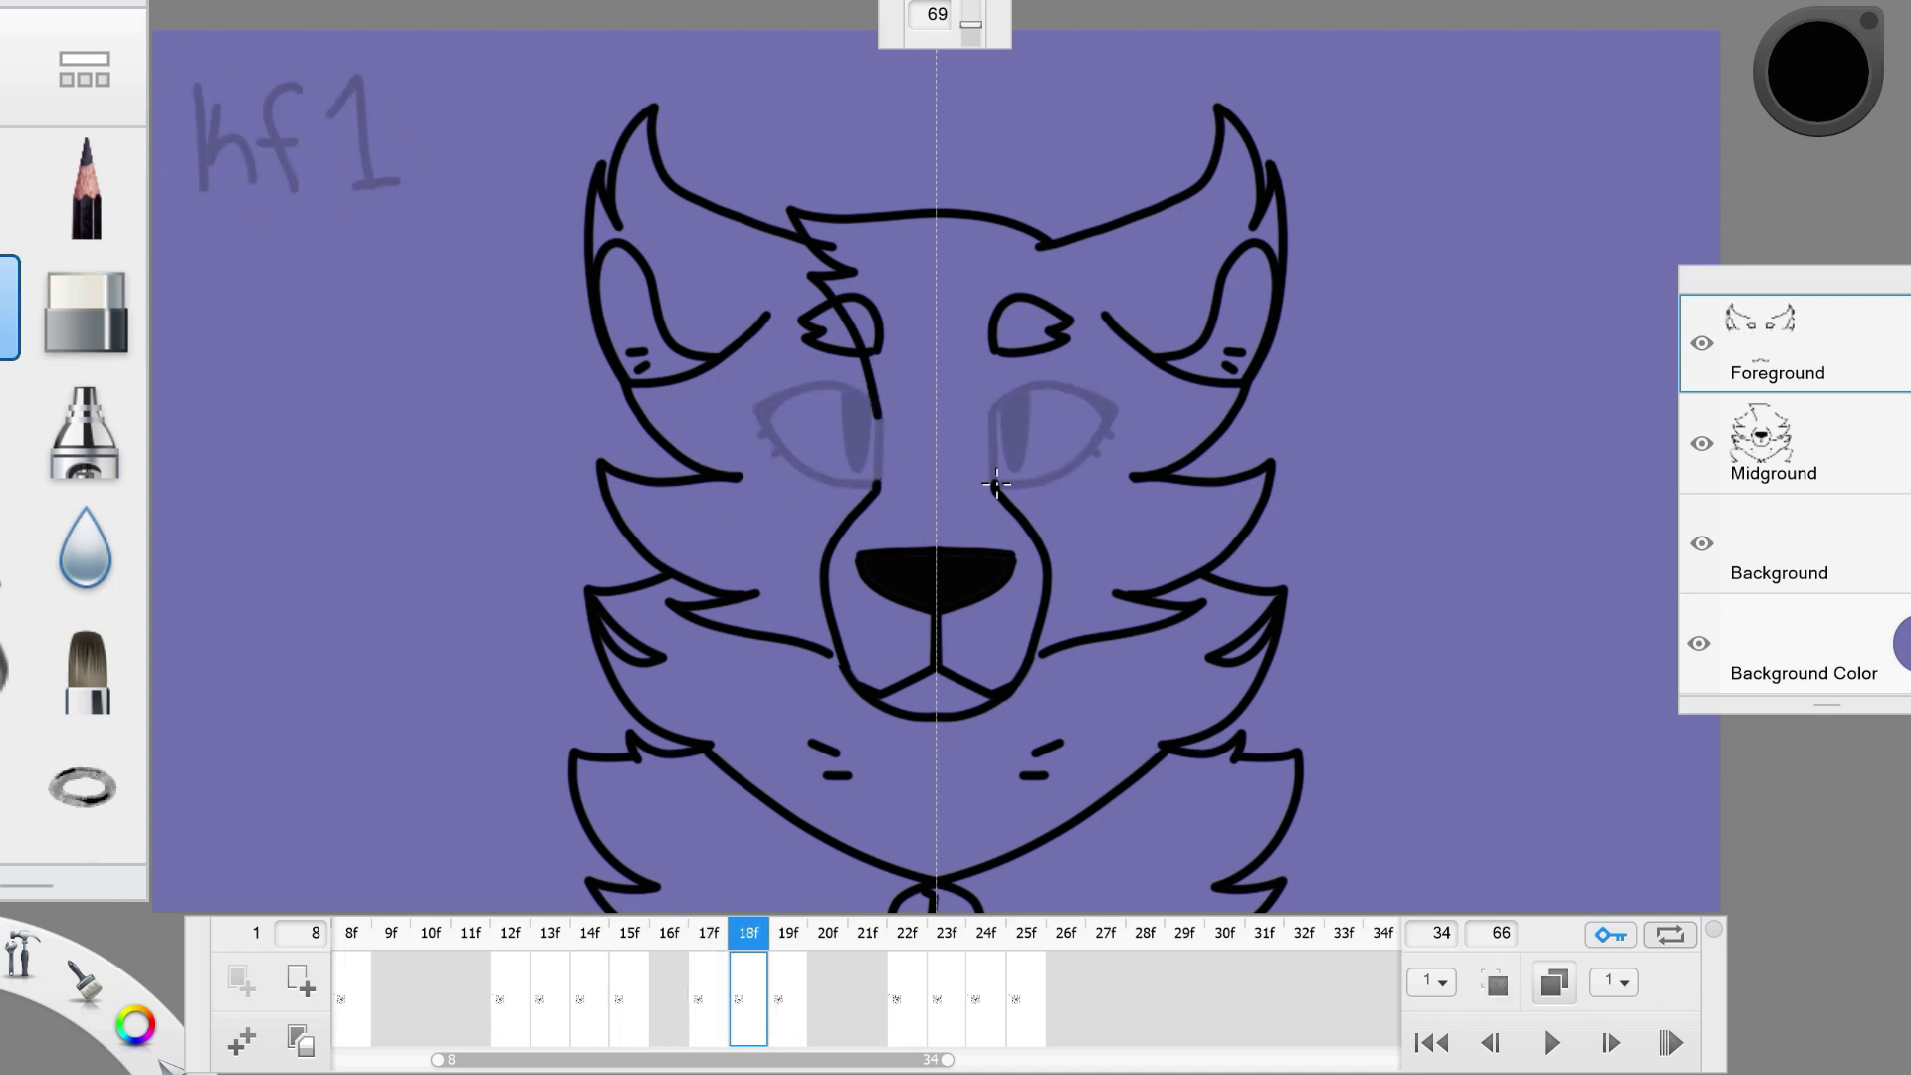
mouse_move(1000, 400)
mouse_down()
mouse_move(1113, 426)
mouse_move(1000, 486)
mouse_up()
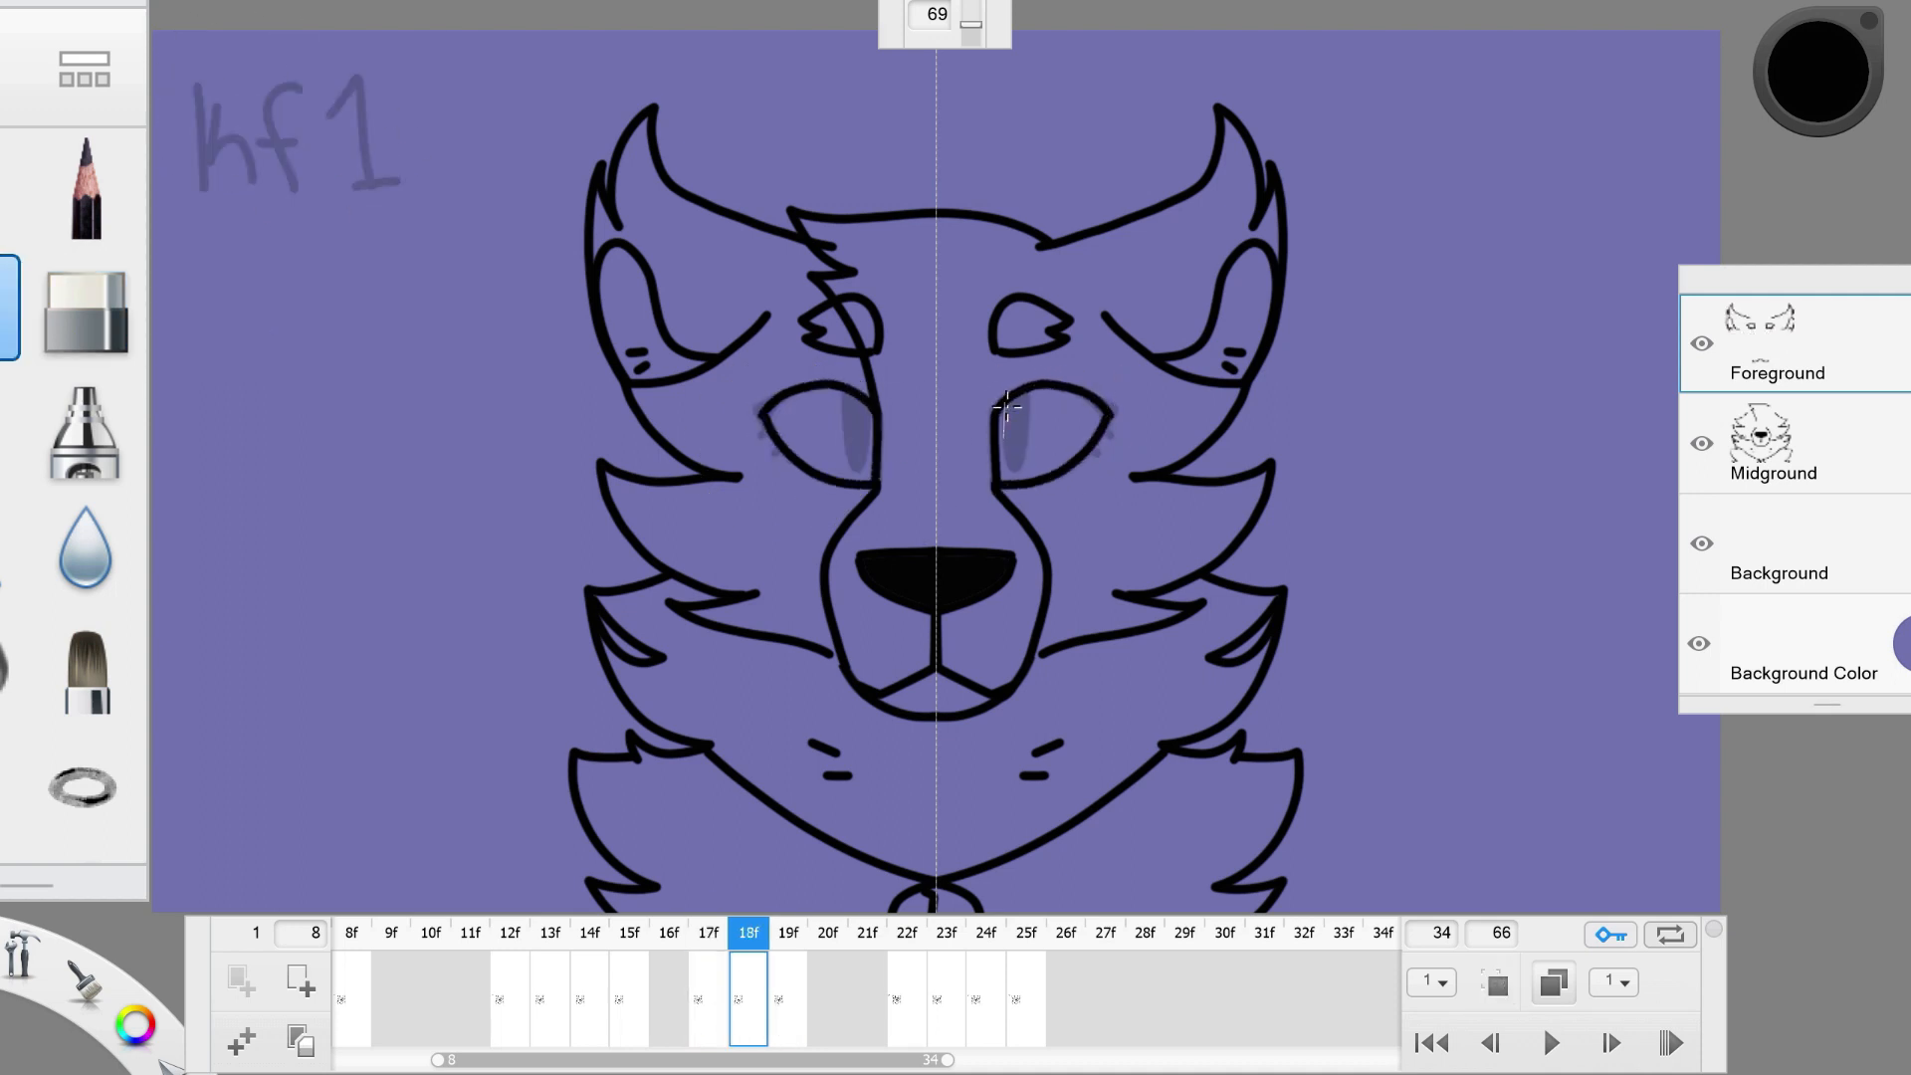
drag(1011, 387, 1016, 449)
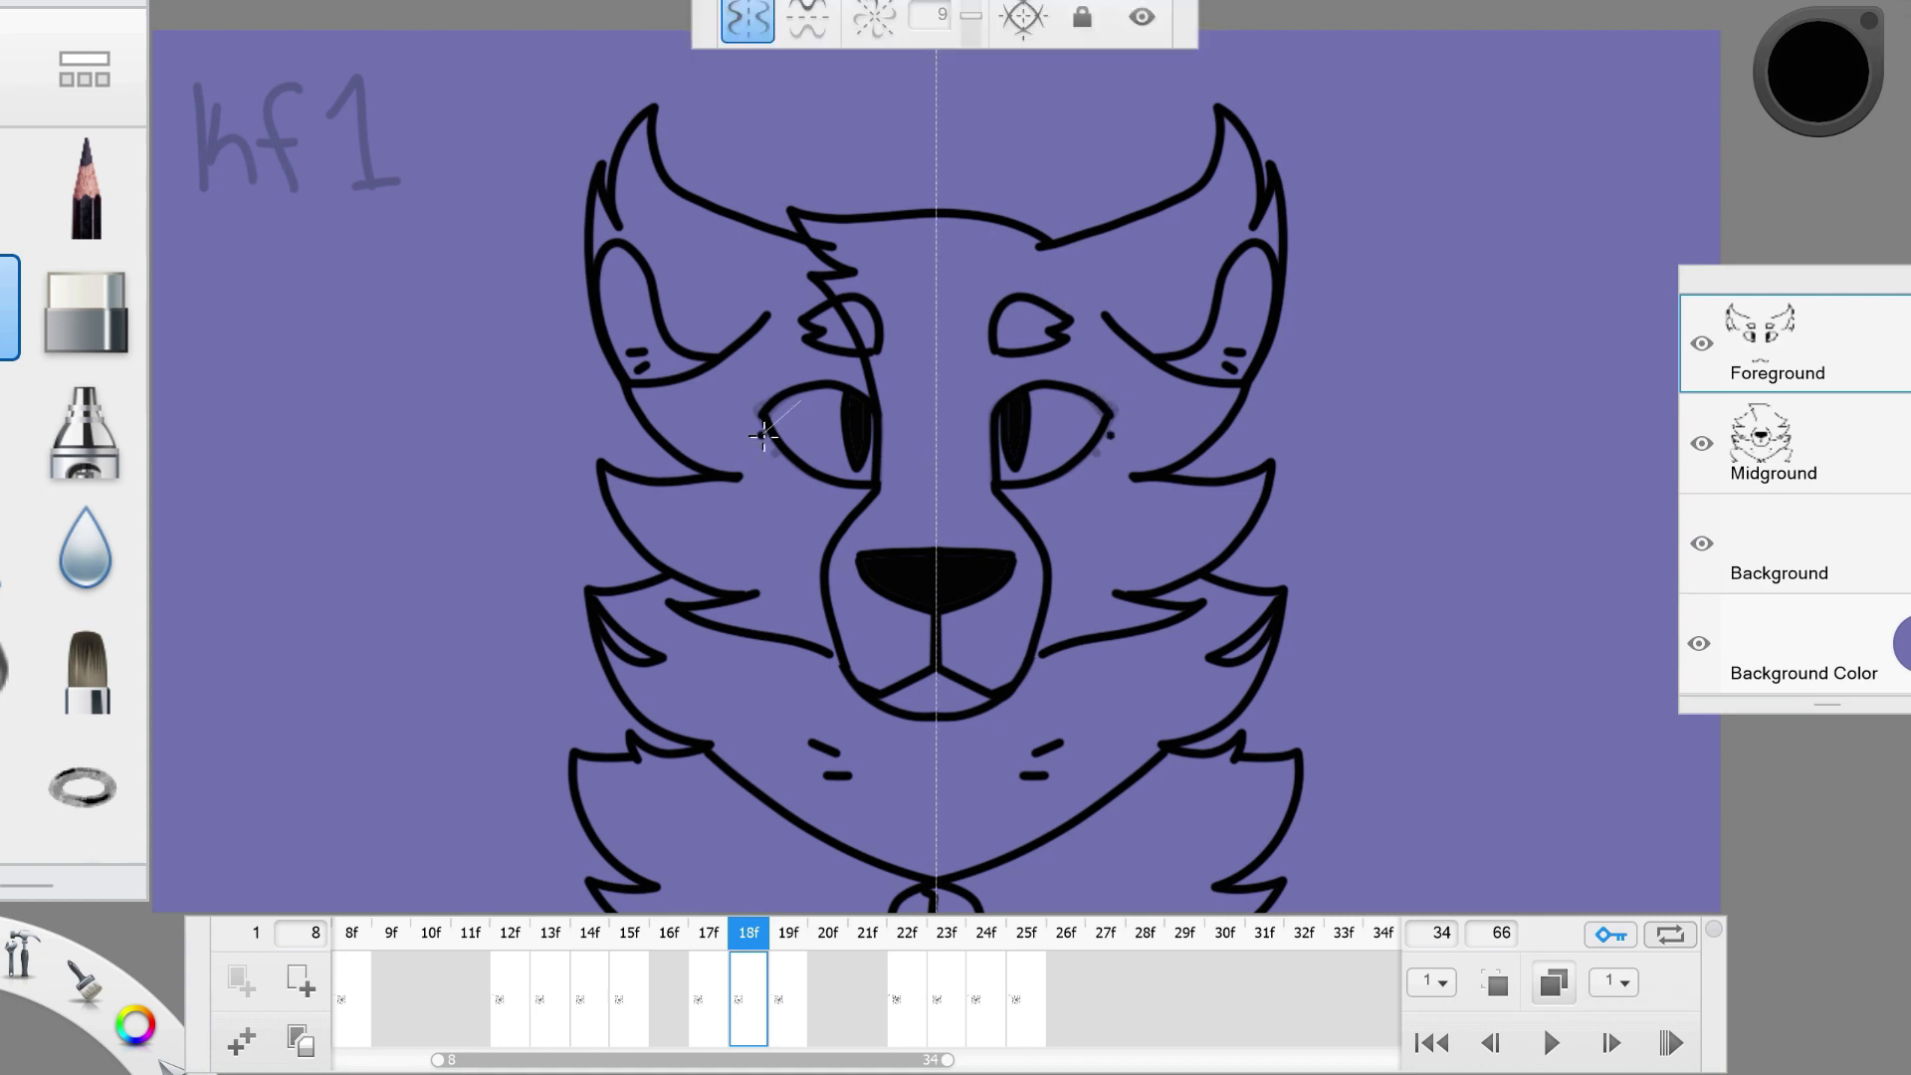
Step through later wolf frames, then preview the blink animation and stop playback.
click(947, 986)
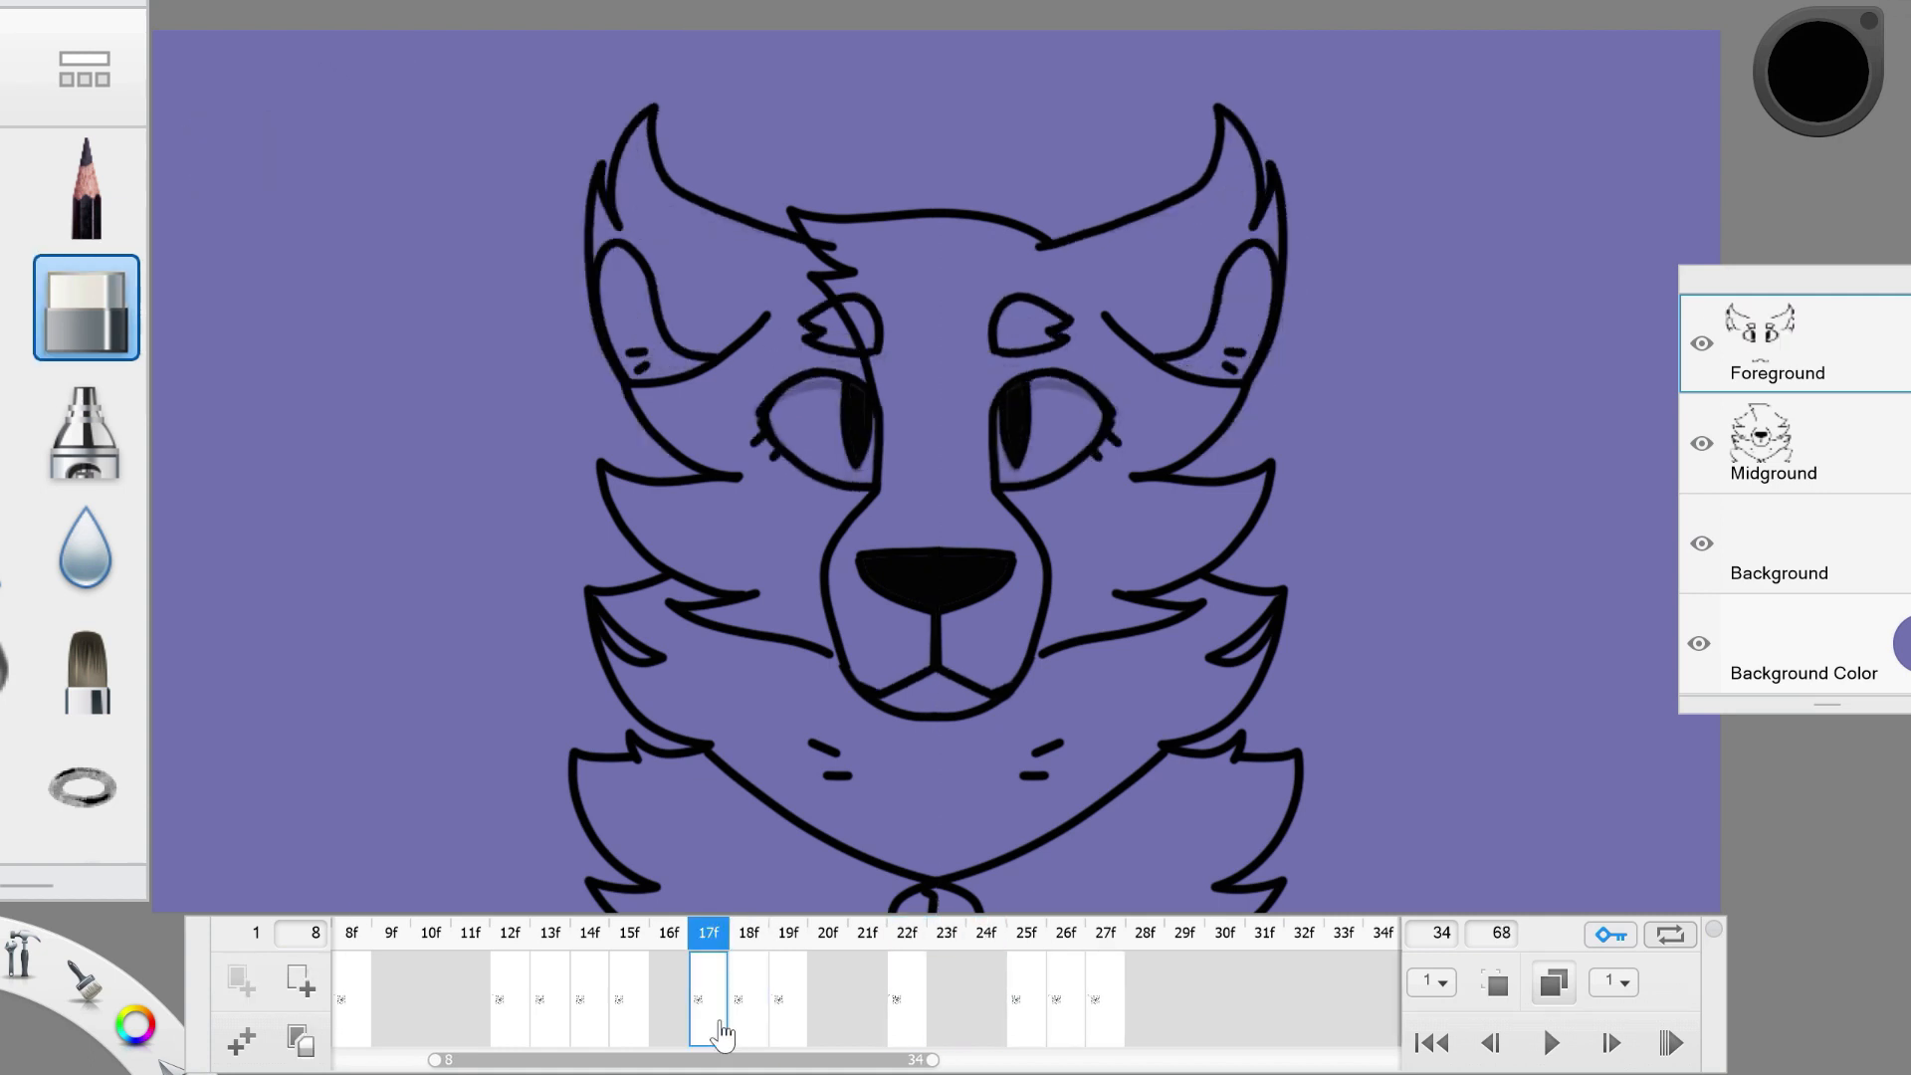
click(748, 986)
click(987, 985)
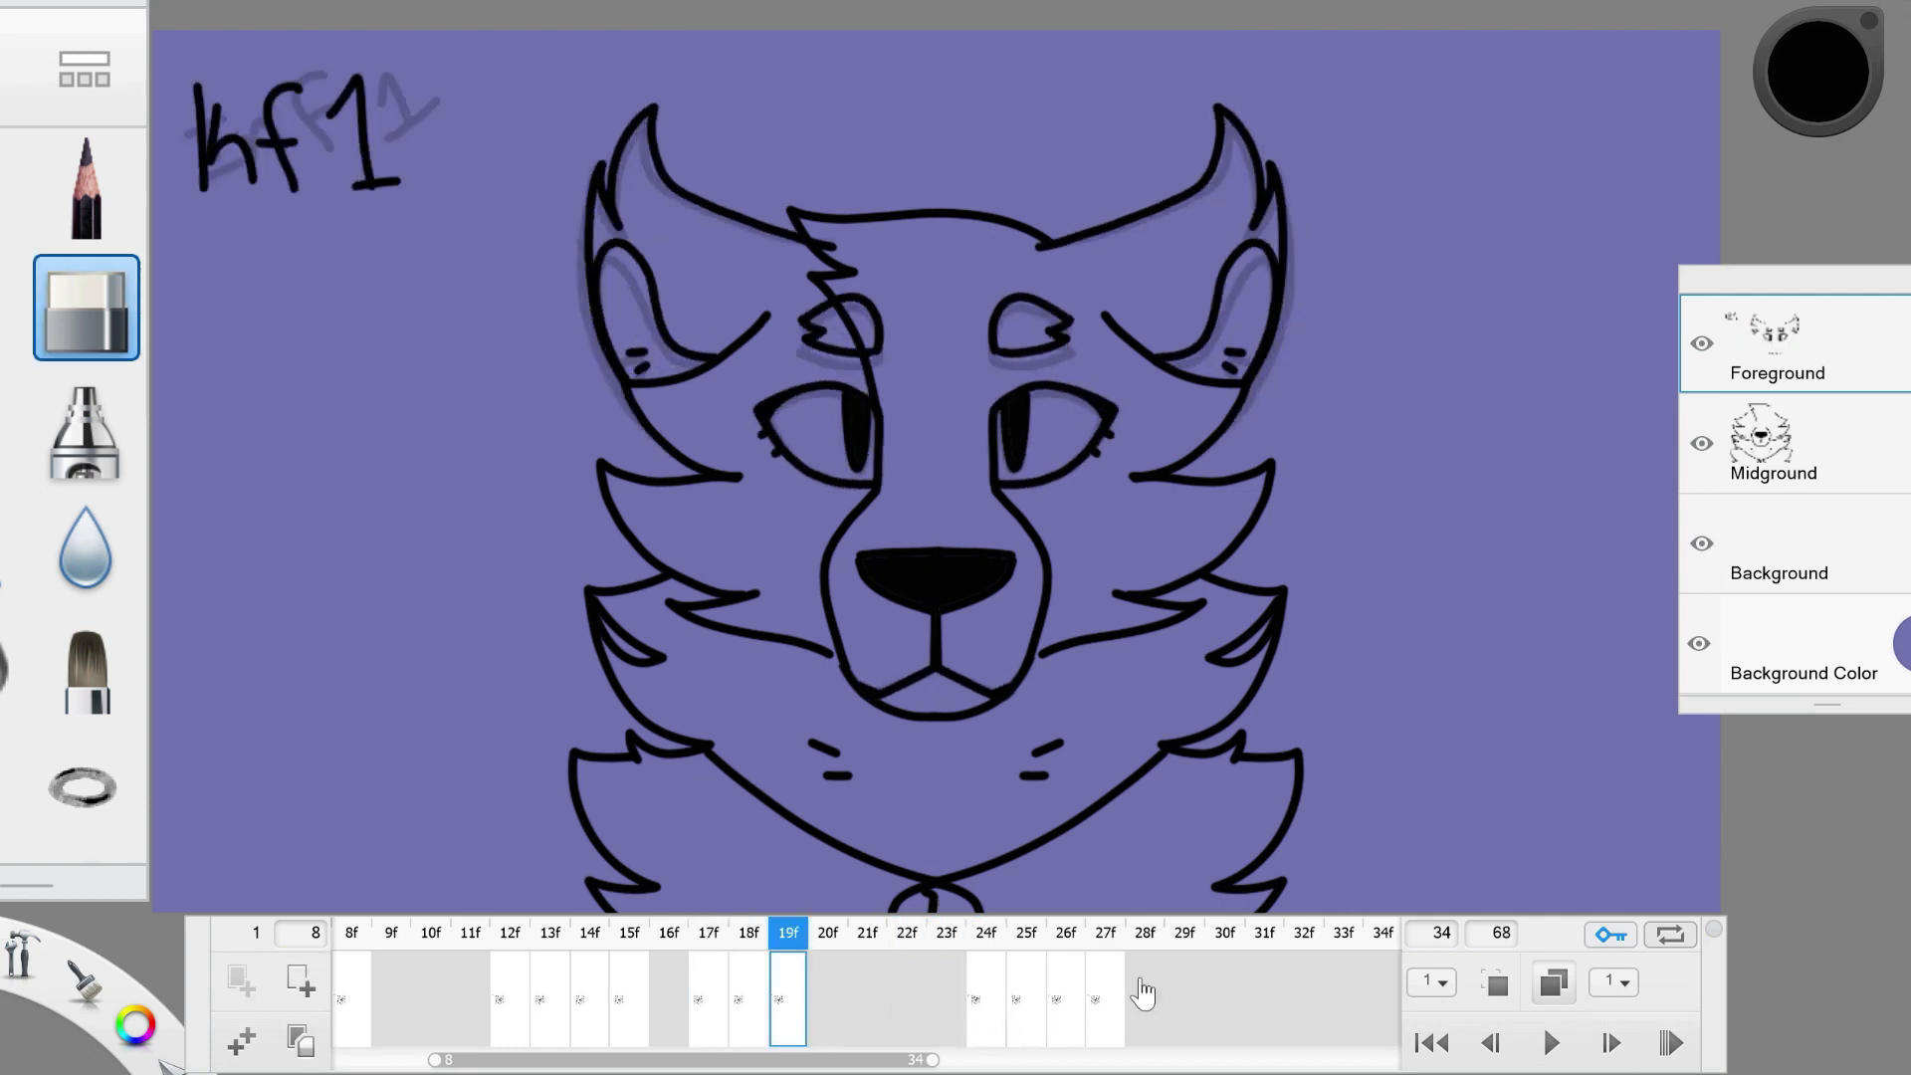
click(1551, 1042)
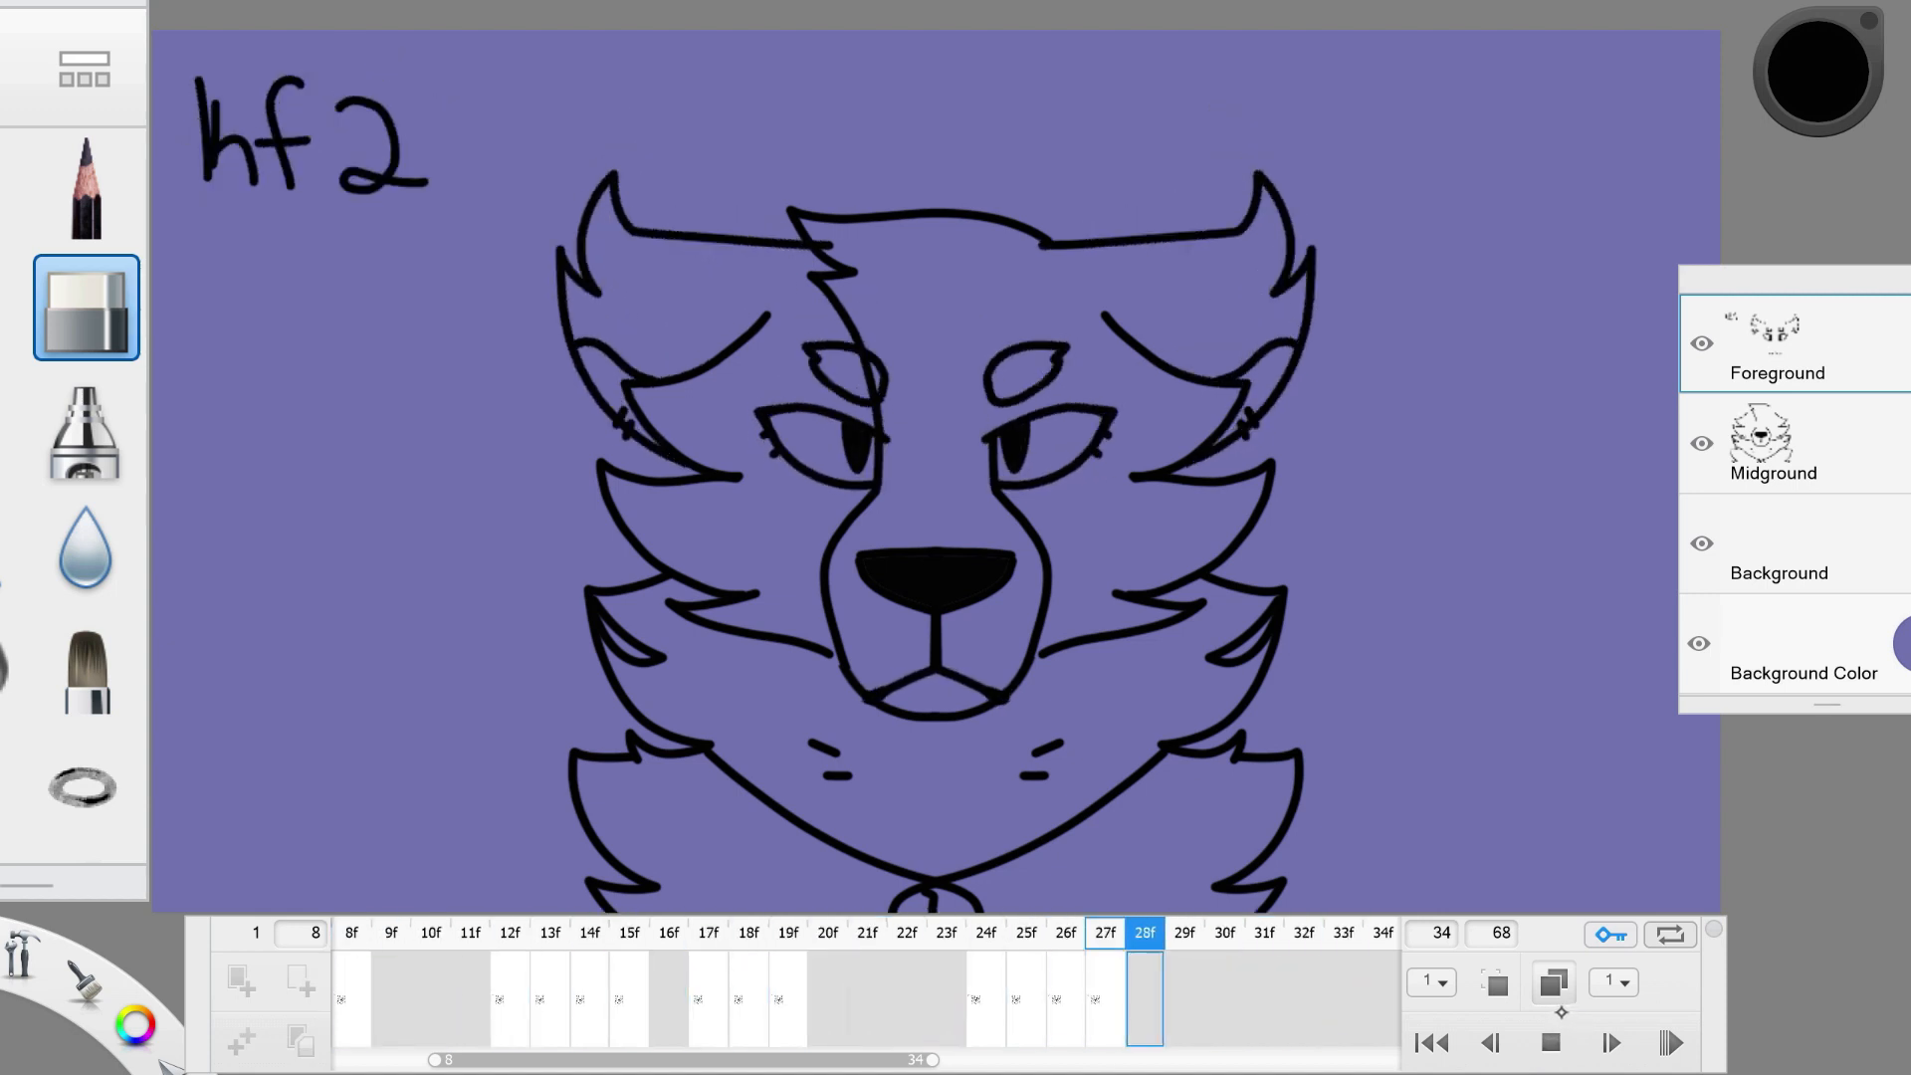
click(1550, 1043)
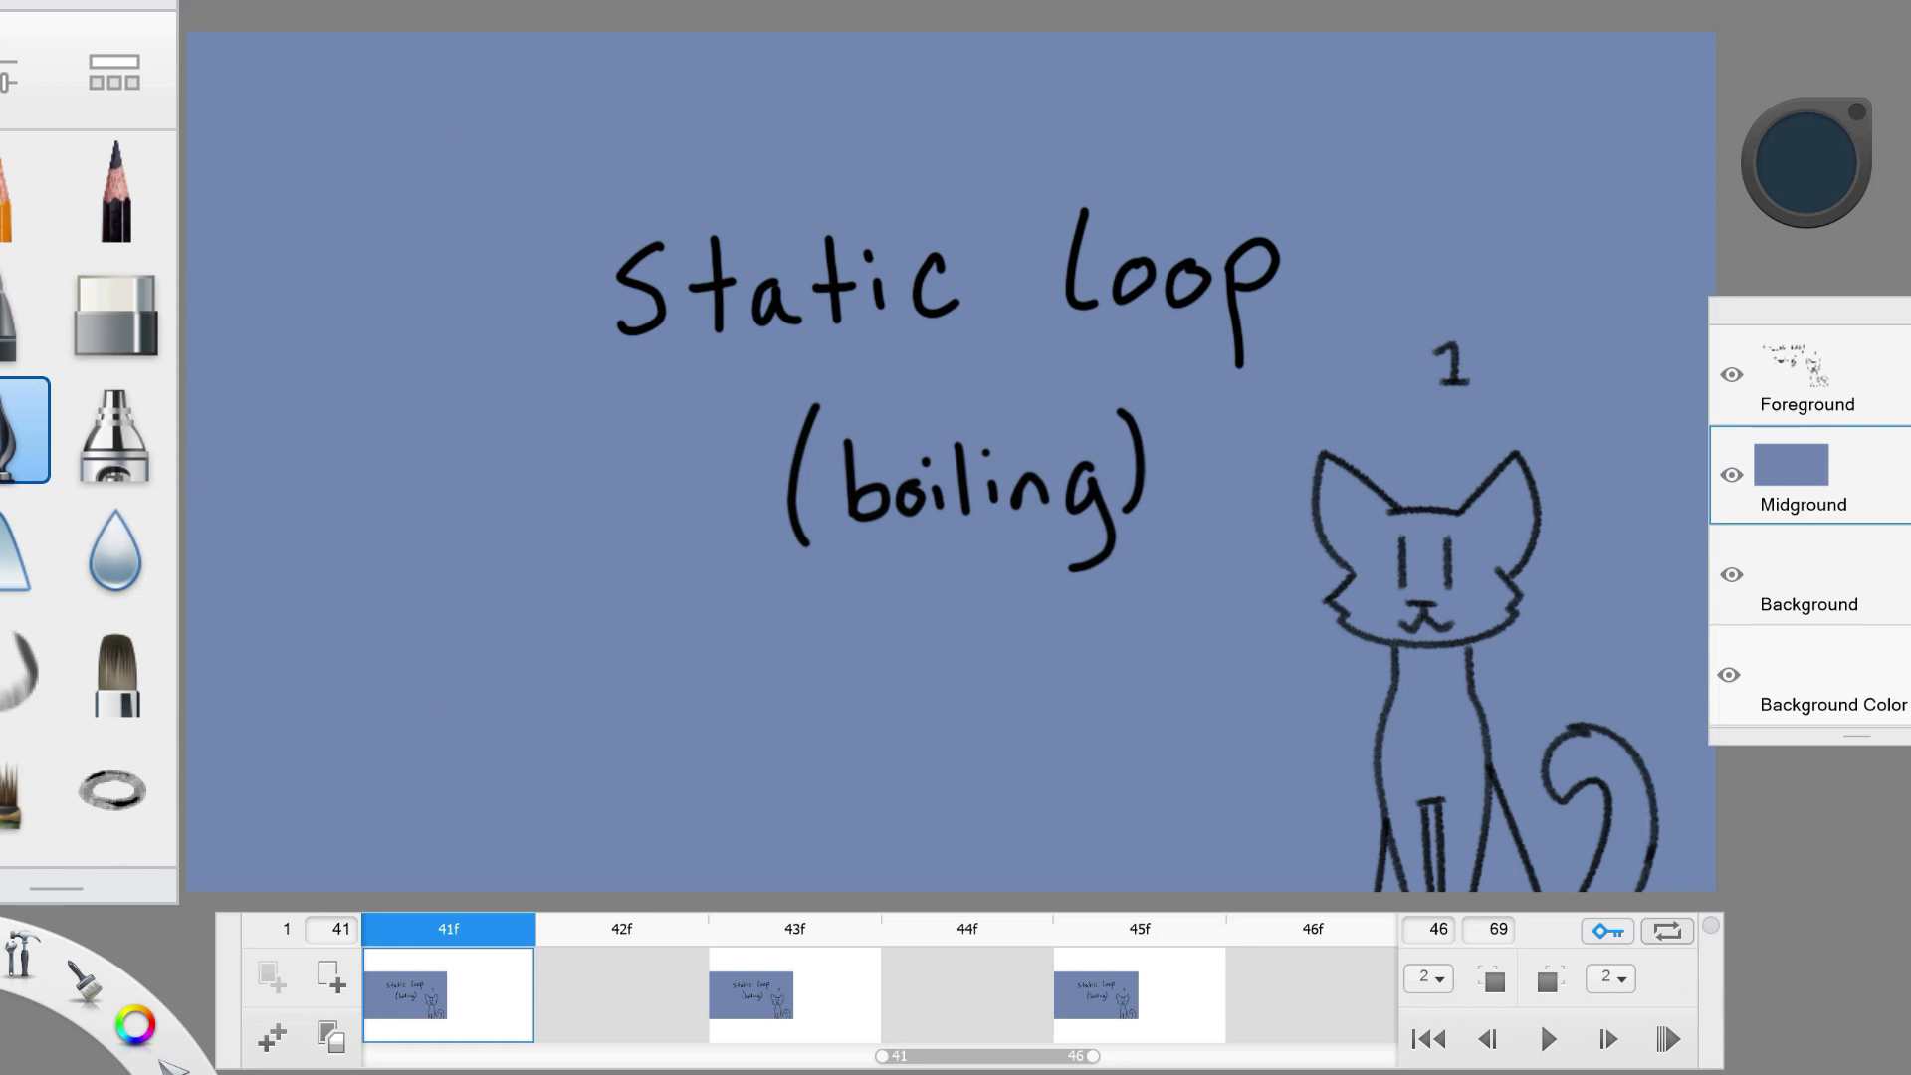
Preview the boiling cat loop with the playback key and stop it.
key(space)
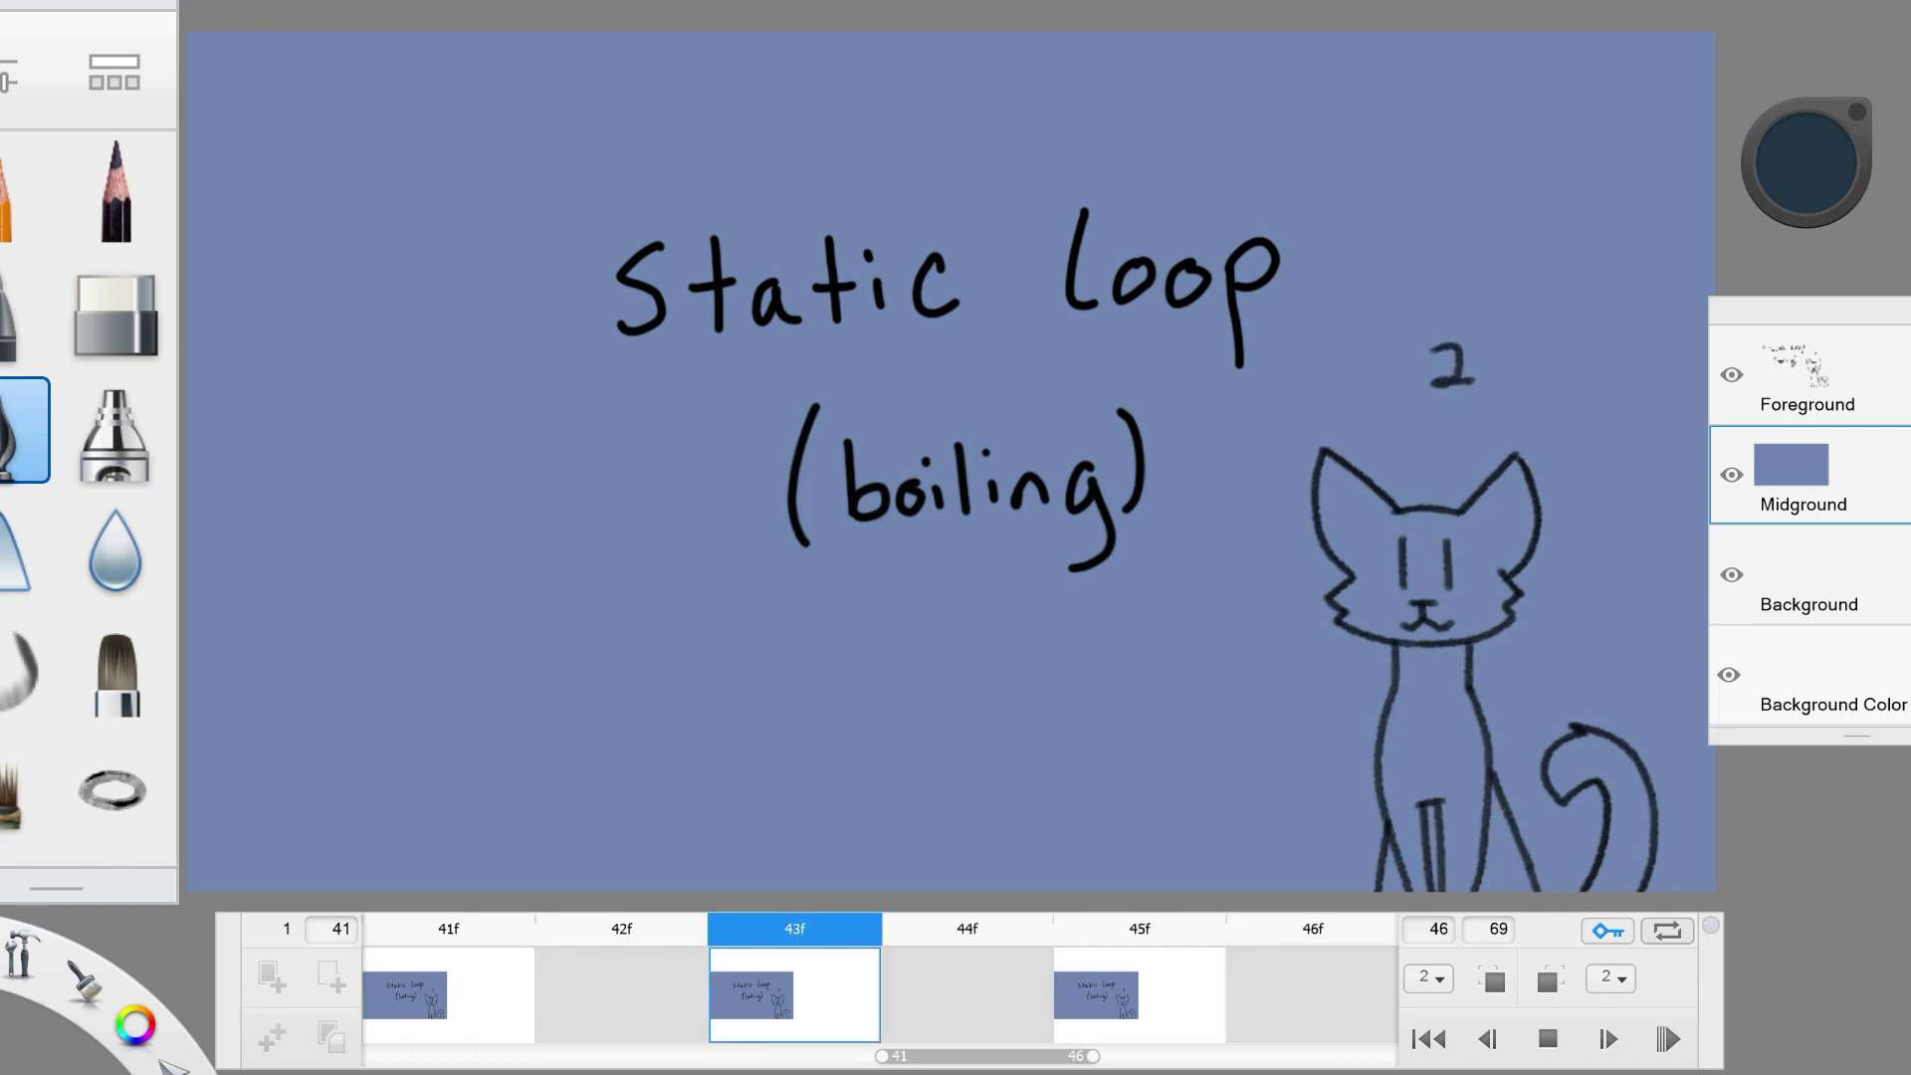
key(Return)
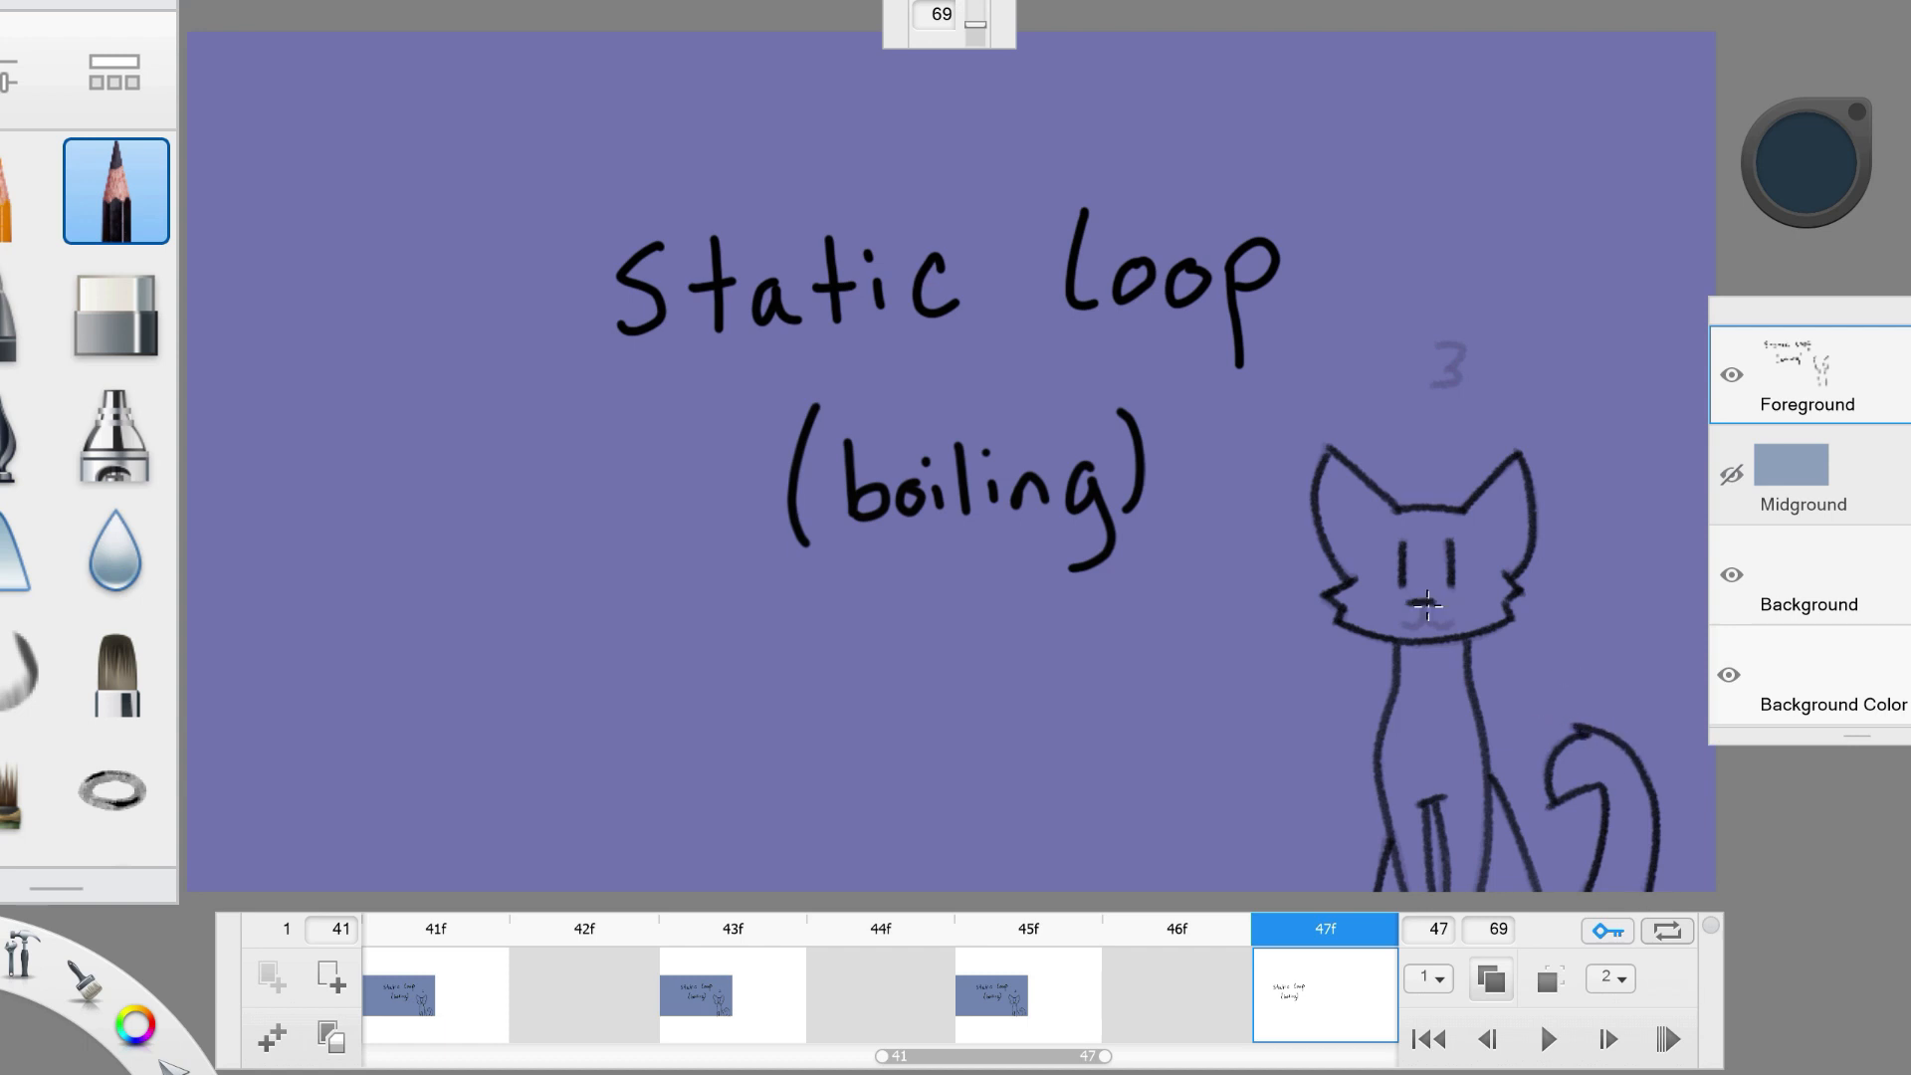
Pencil a '4' above the cat, show the Midground layer again and play the updated loop.
drag(1434, 339, 1452, 361)
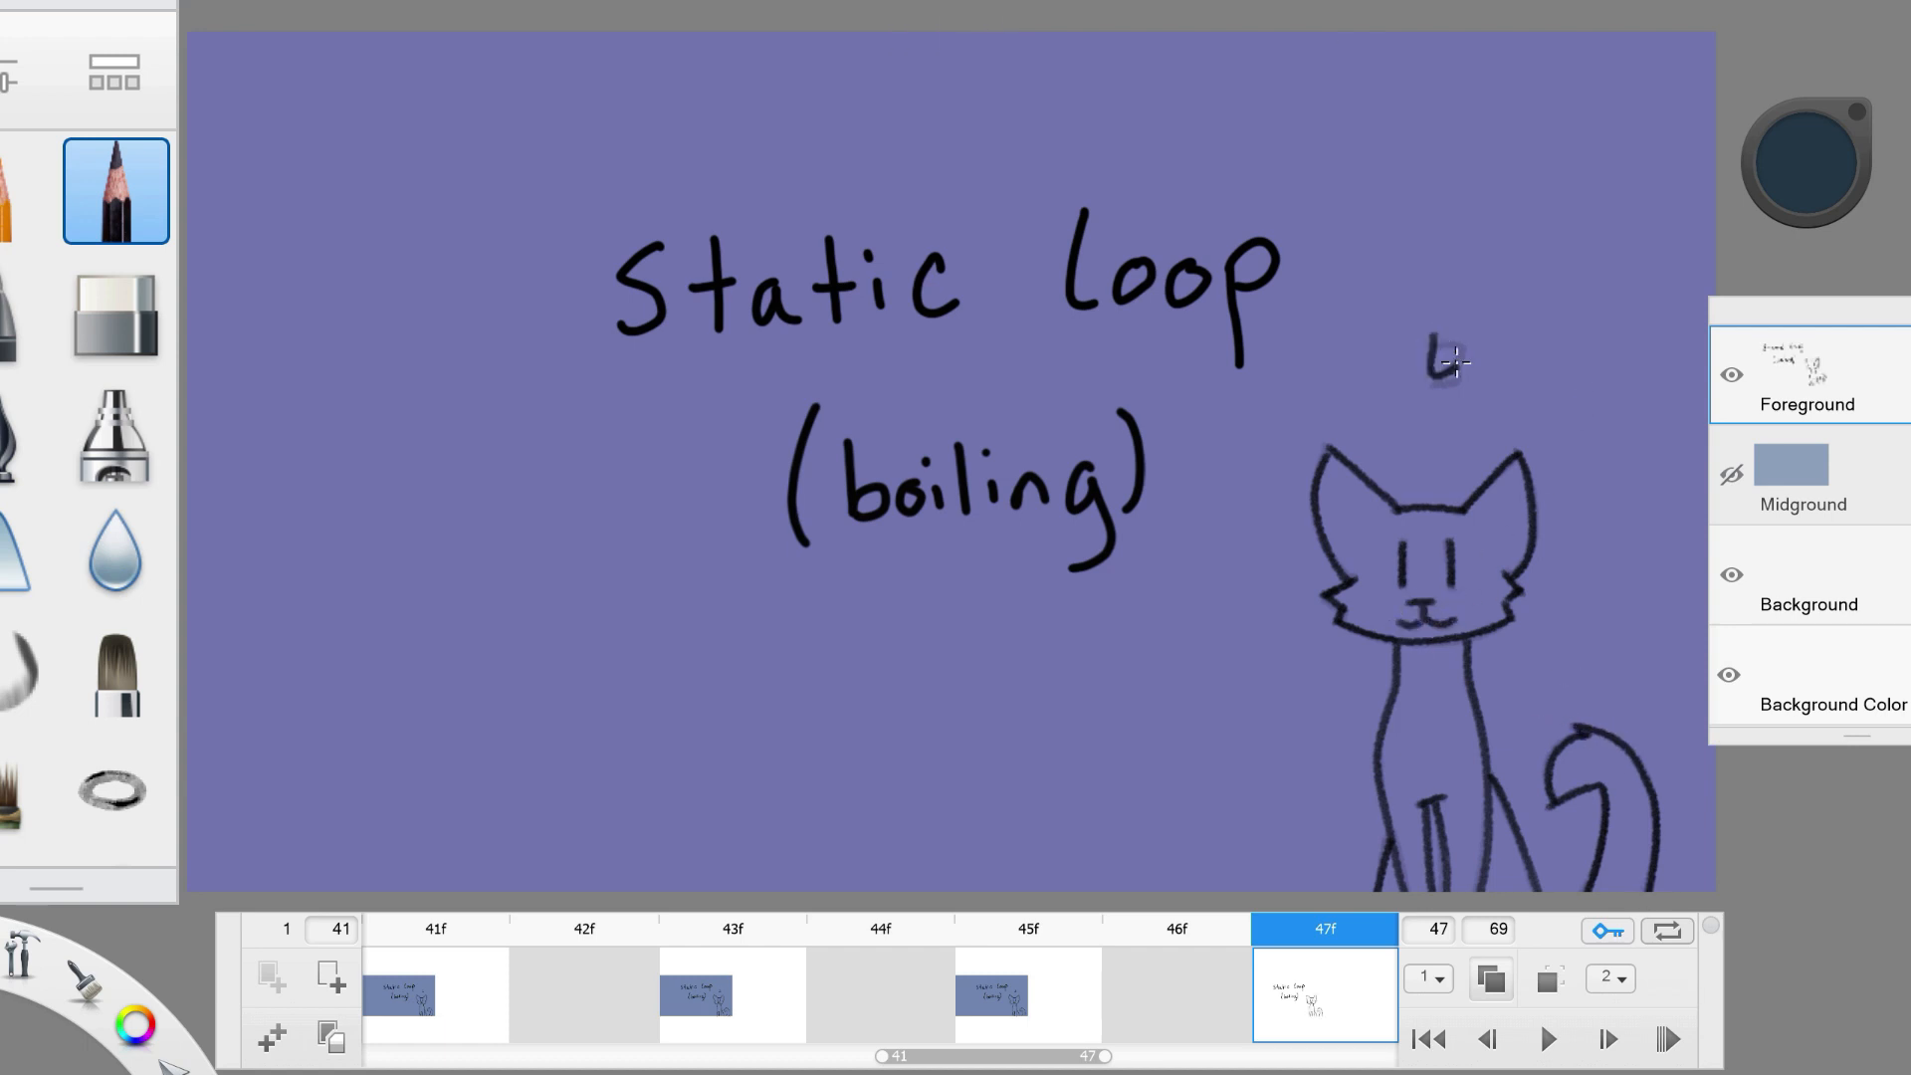
click(1730, 476)
click(1548, 1037)
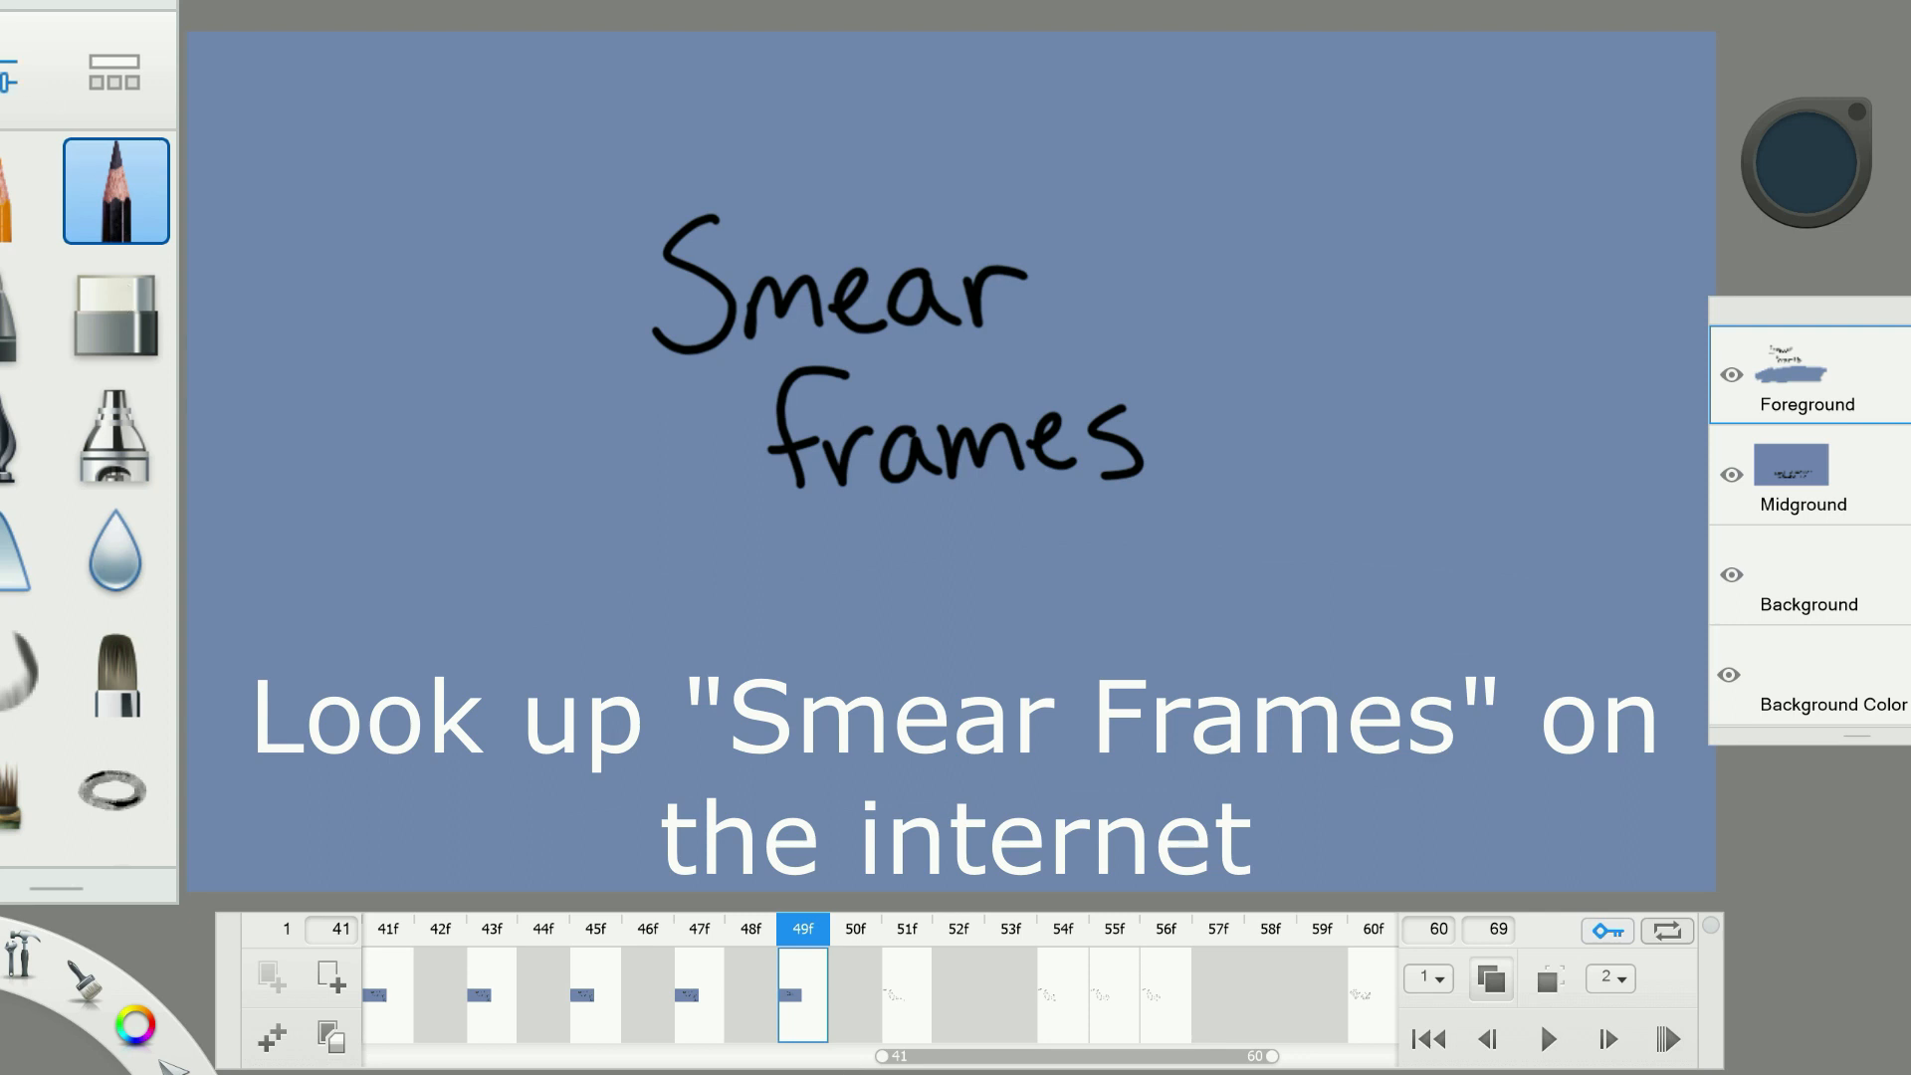
Switch to the eraser and undo the stray mark on the Smear frames title.
key(e)
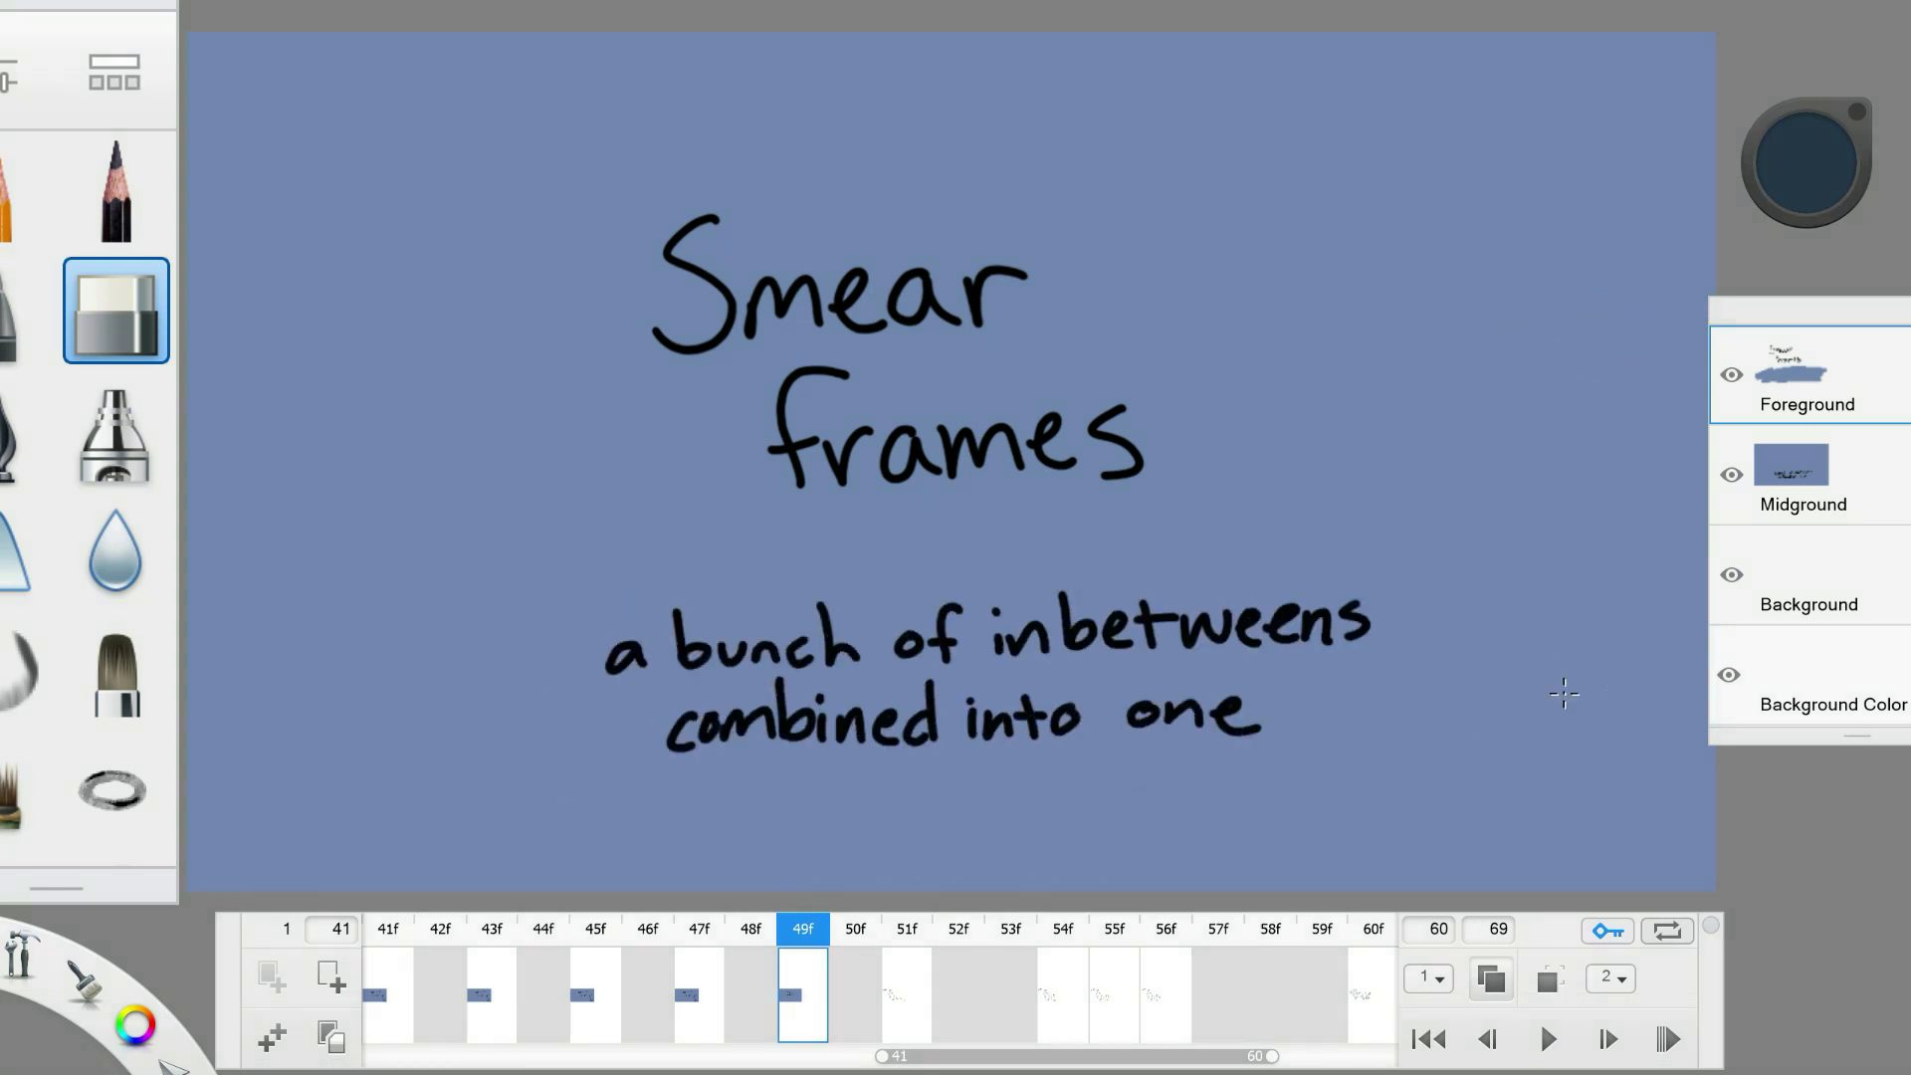
key(ctrl+z)
drag(893, 1056, 988, 1056)
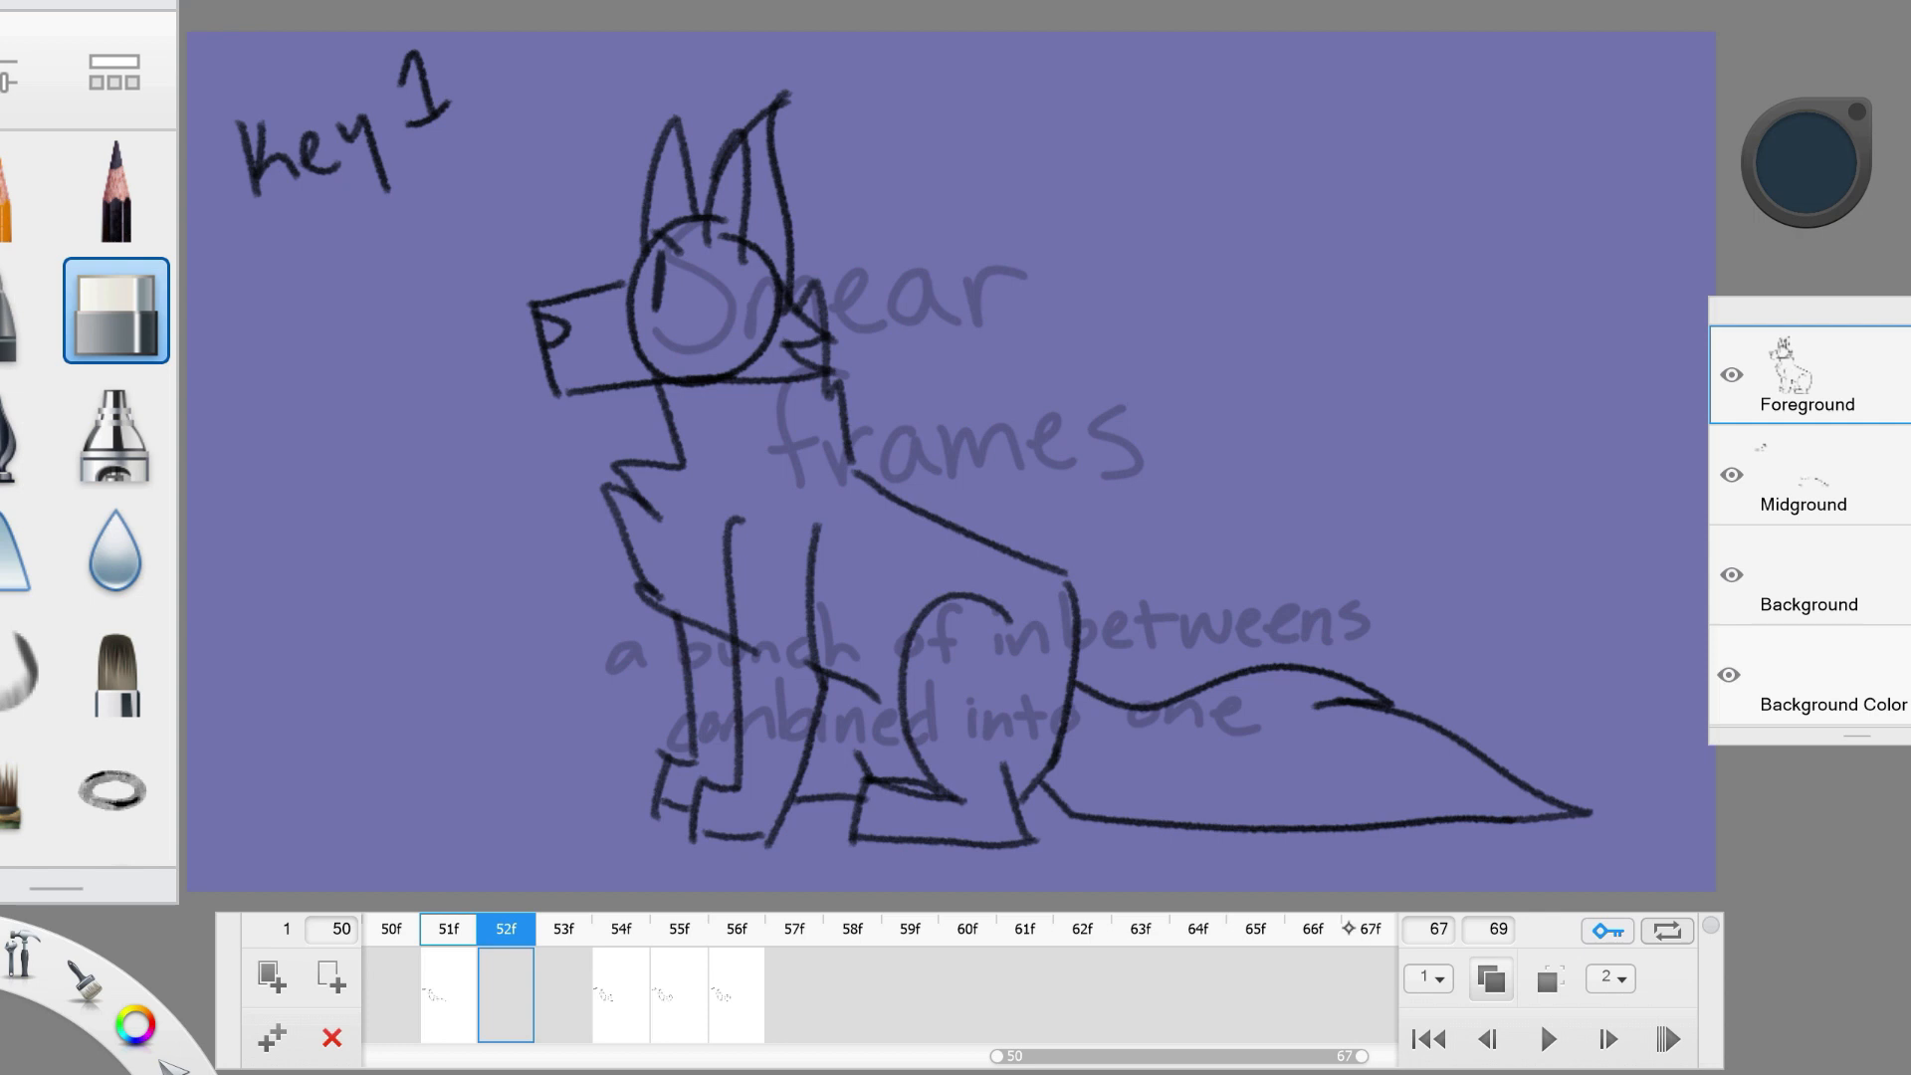
Step back a frame, preview the dog's tail animation, then go to frame 54 for the smear.
key(comma)
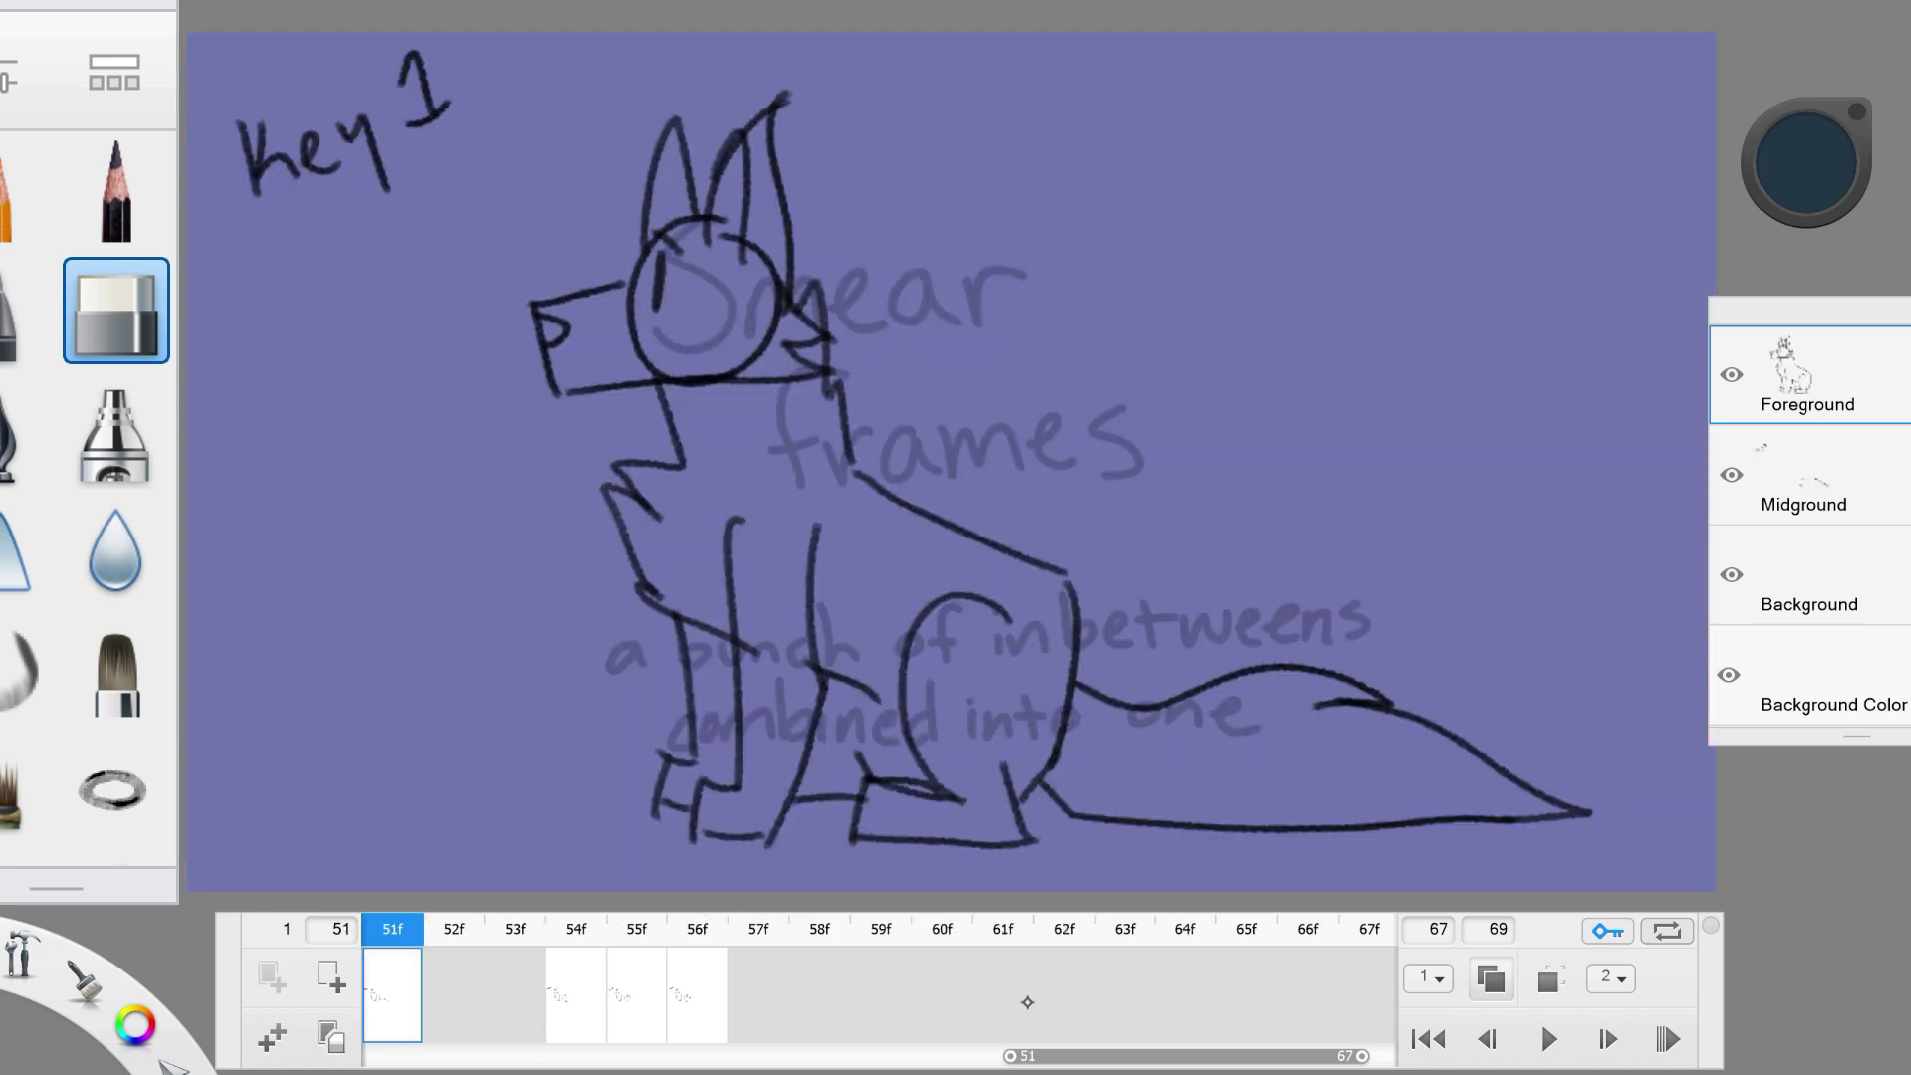
click(1547, 1037)
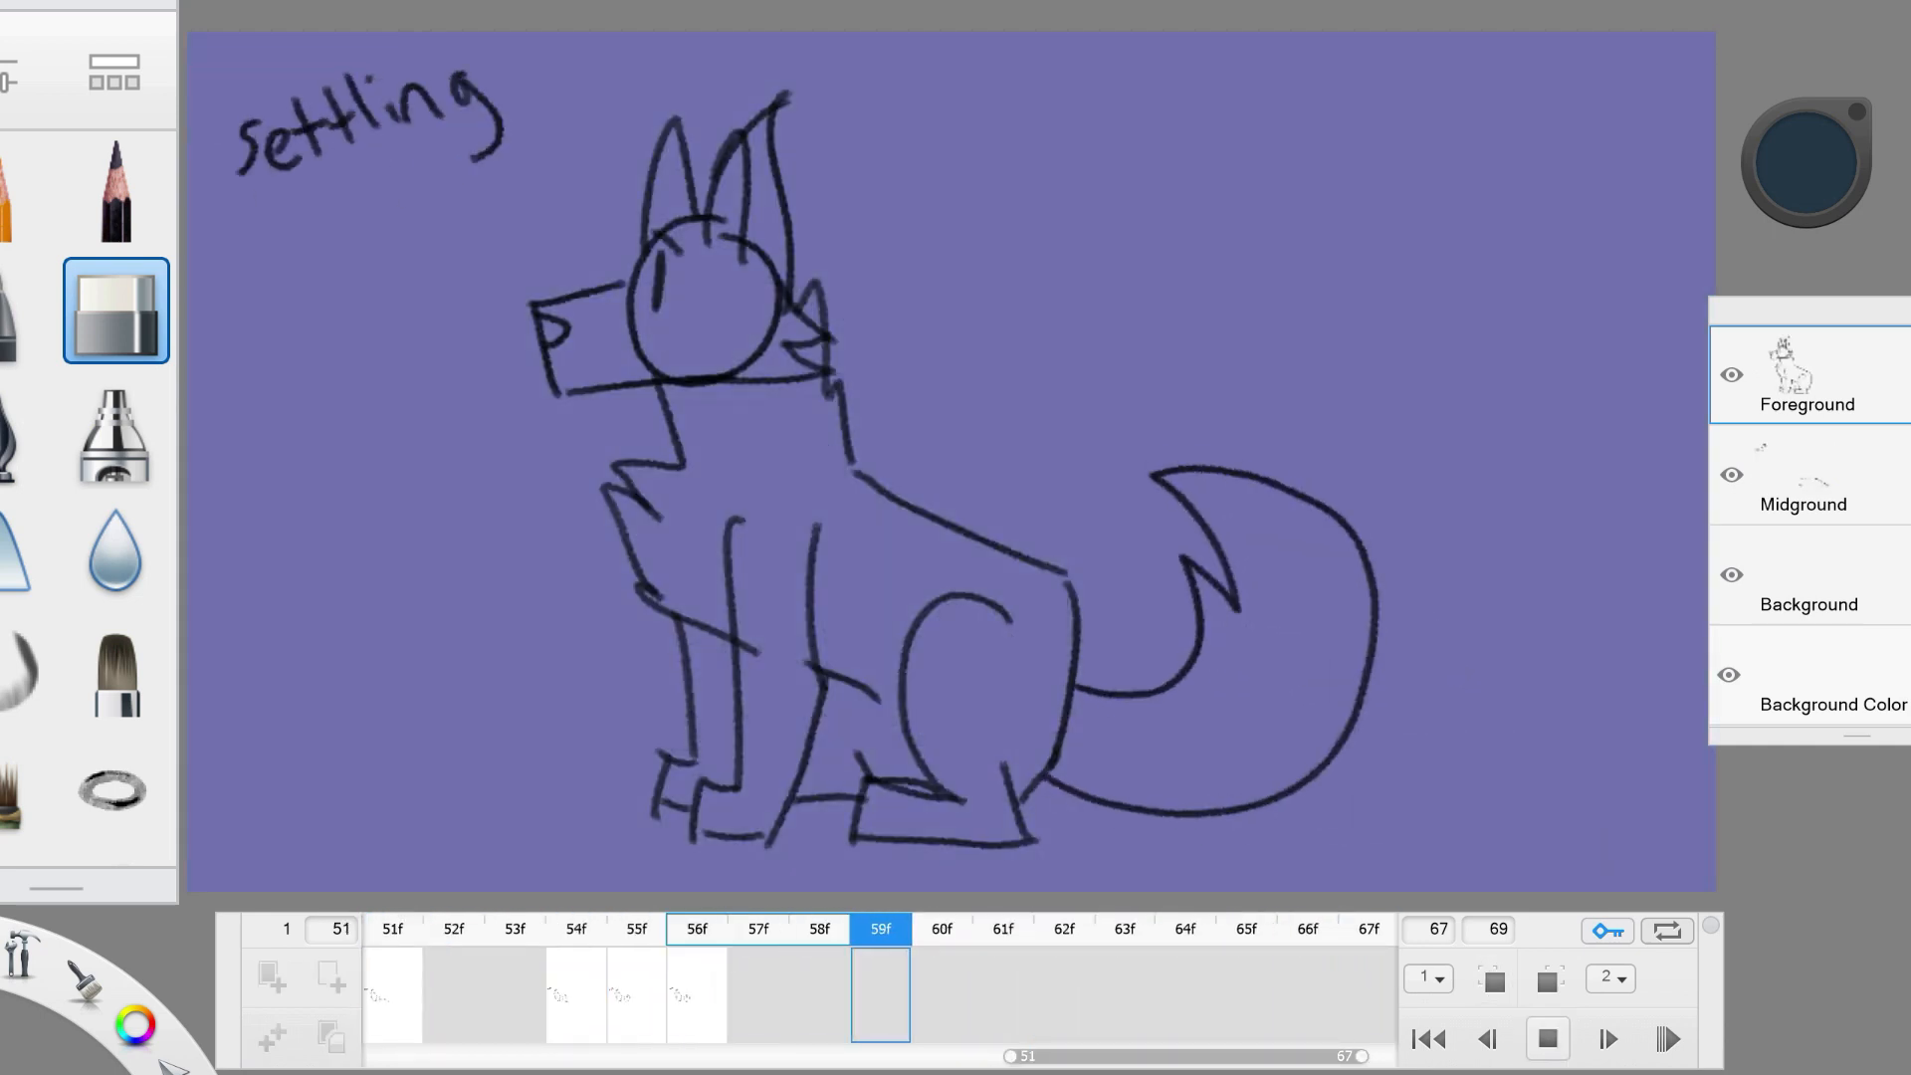
click(1547, 1037)
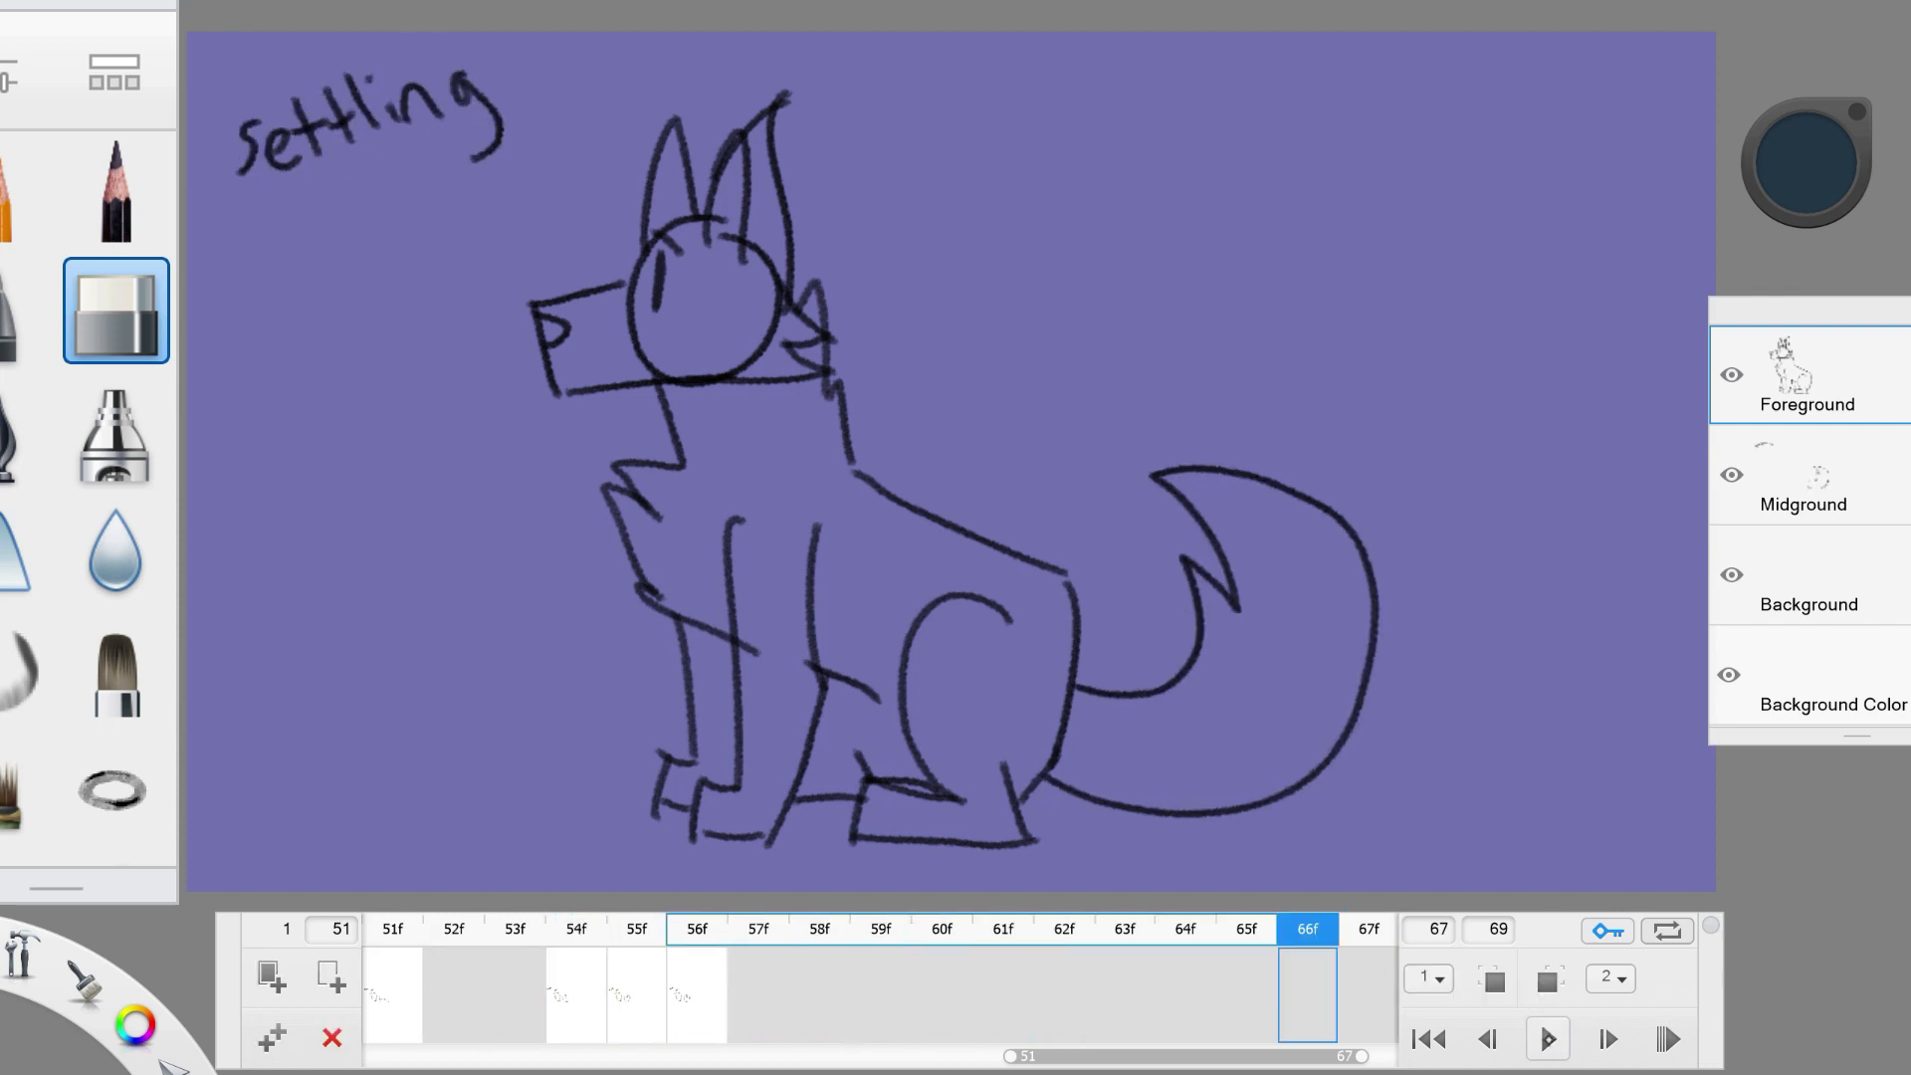
click(577, 998)
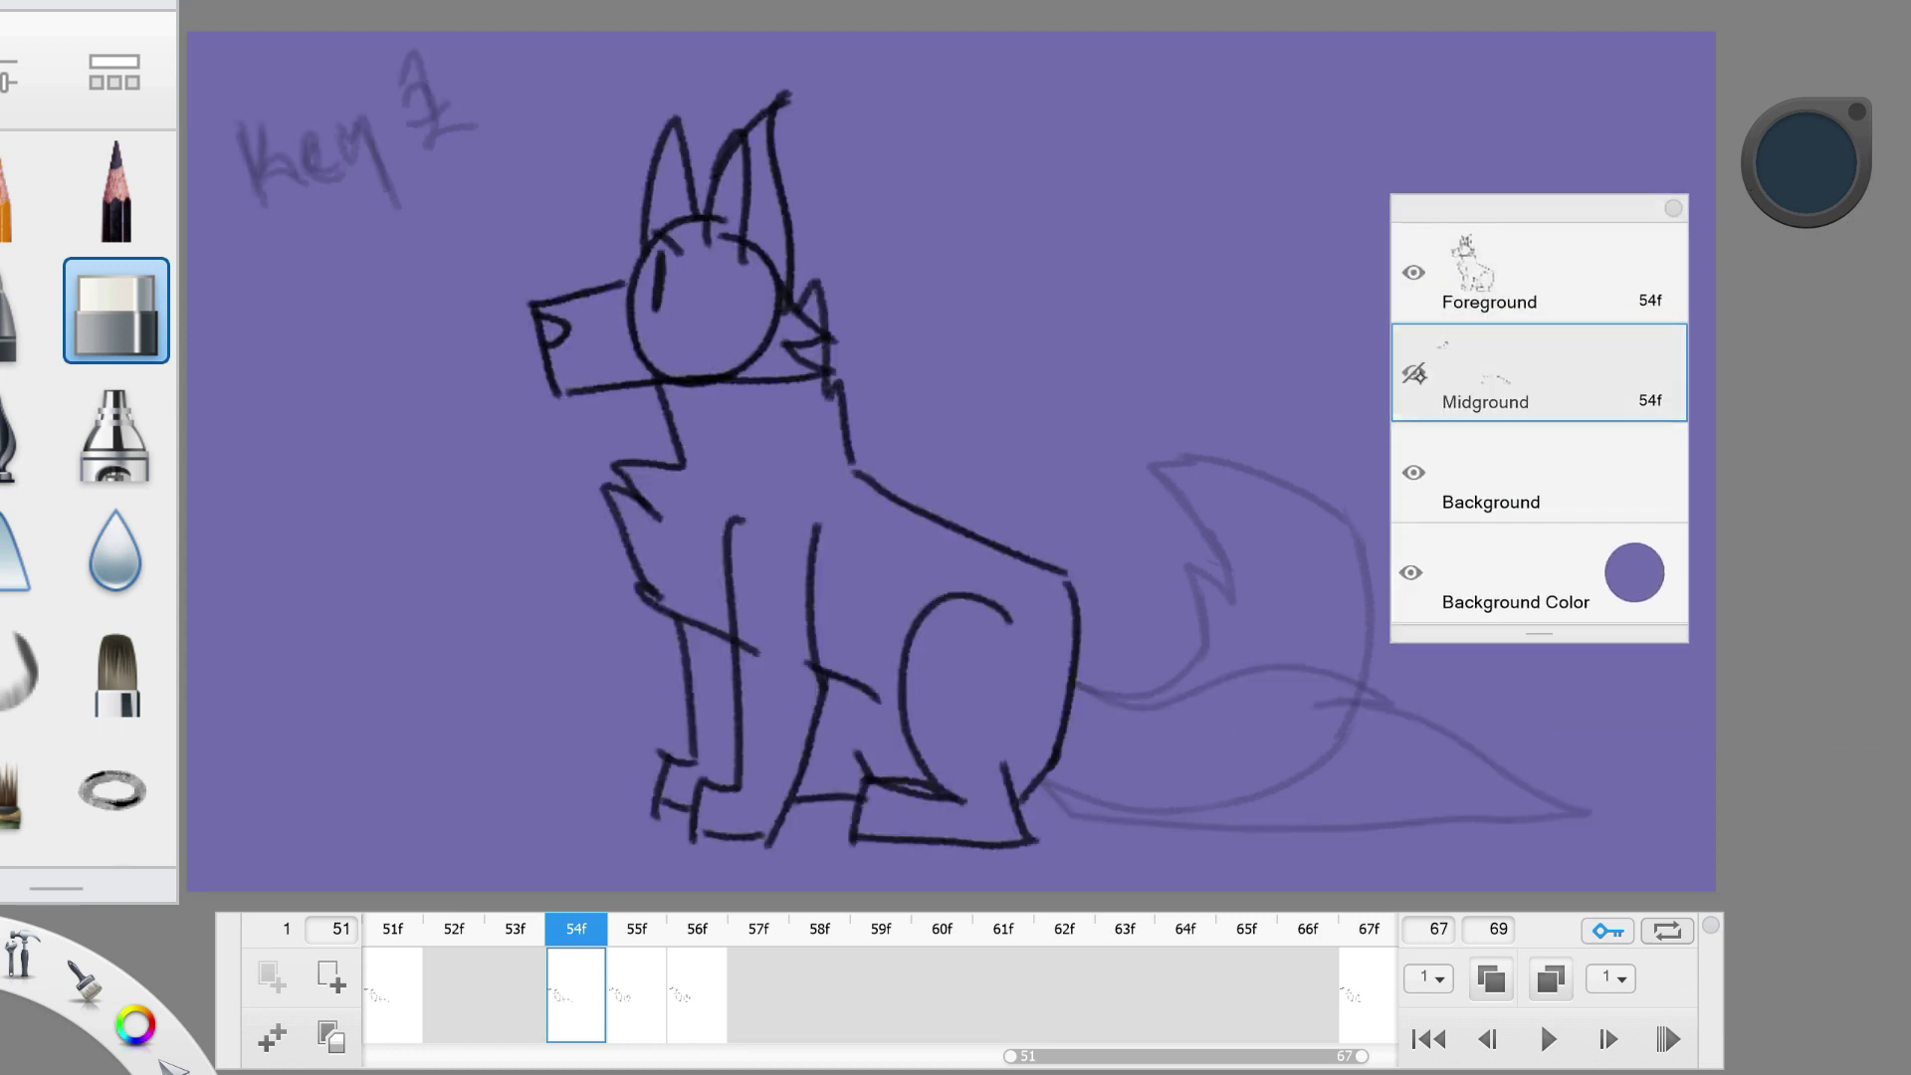
Move the Layers panel to the right edge and switch to the pencil.
drag(1511, 223, 1836, 322)
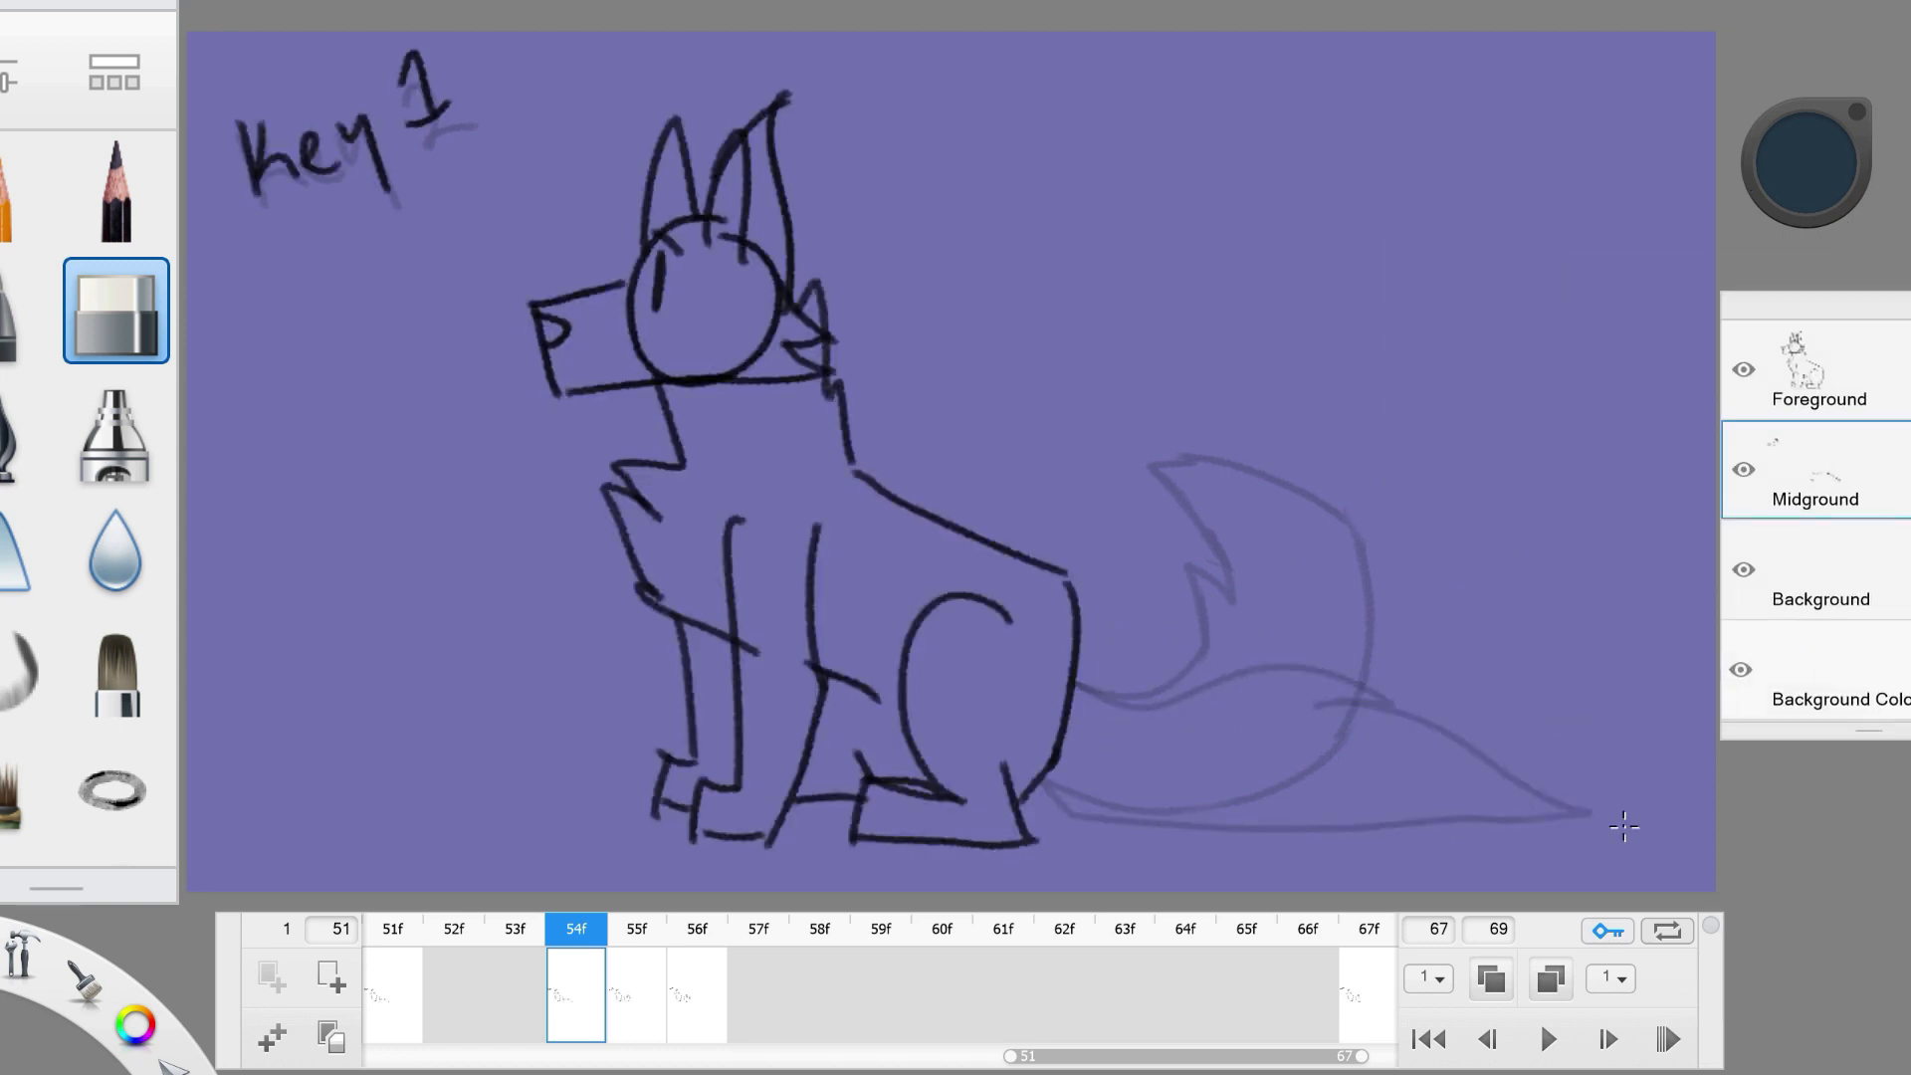
key(p)
Sketch the smeared tail: lower edge to the tip, upper curve, outer edge and an inner fur curve.
drag(1045, 792, 1354, 801)
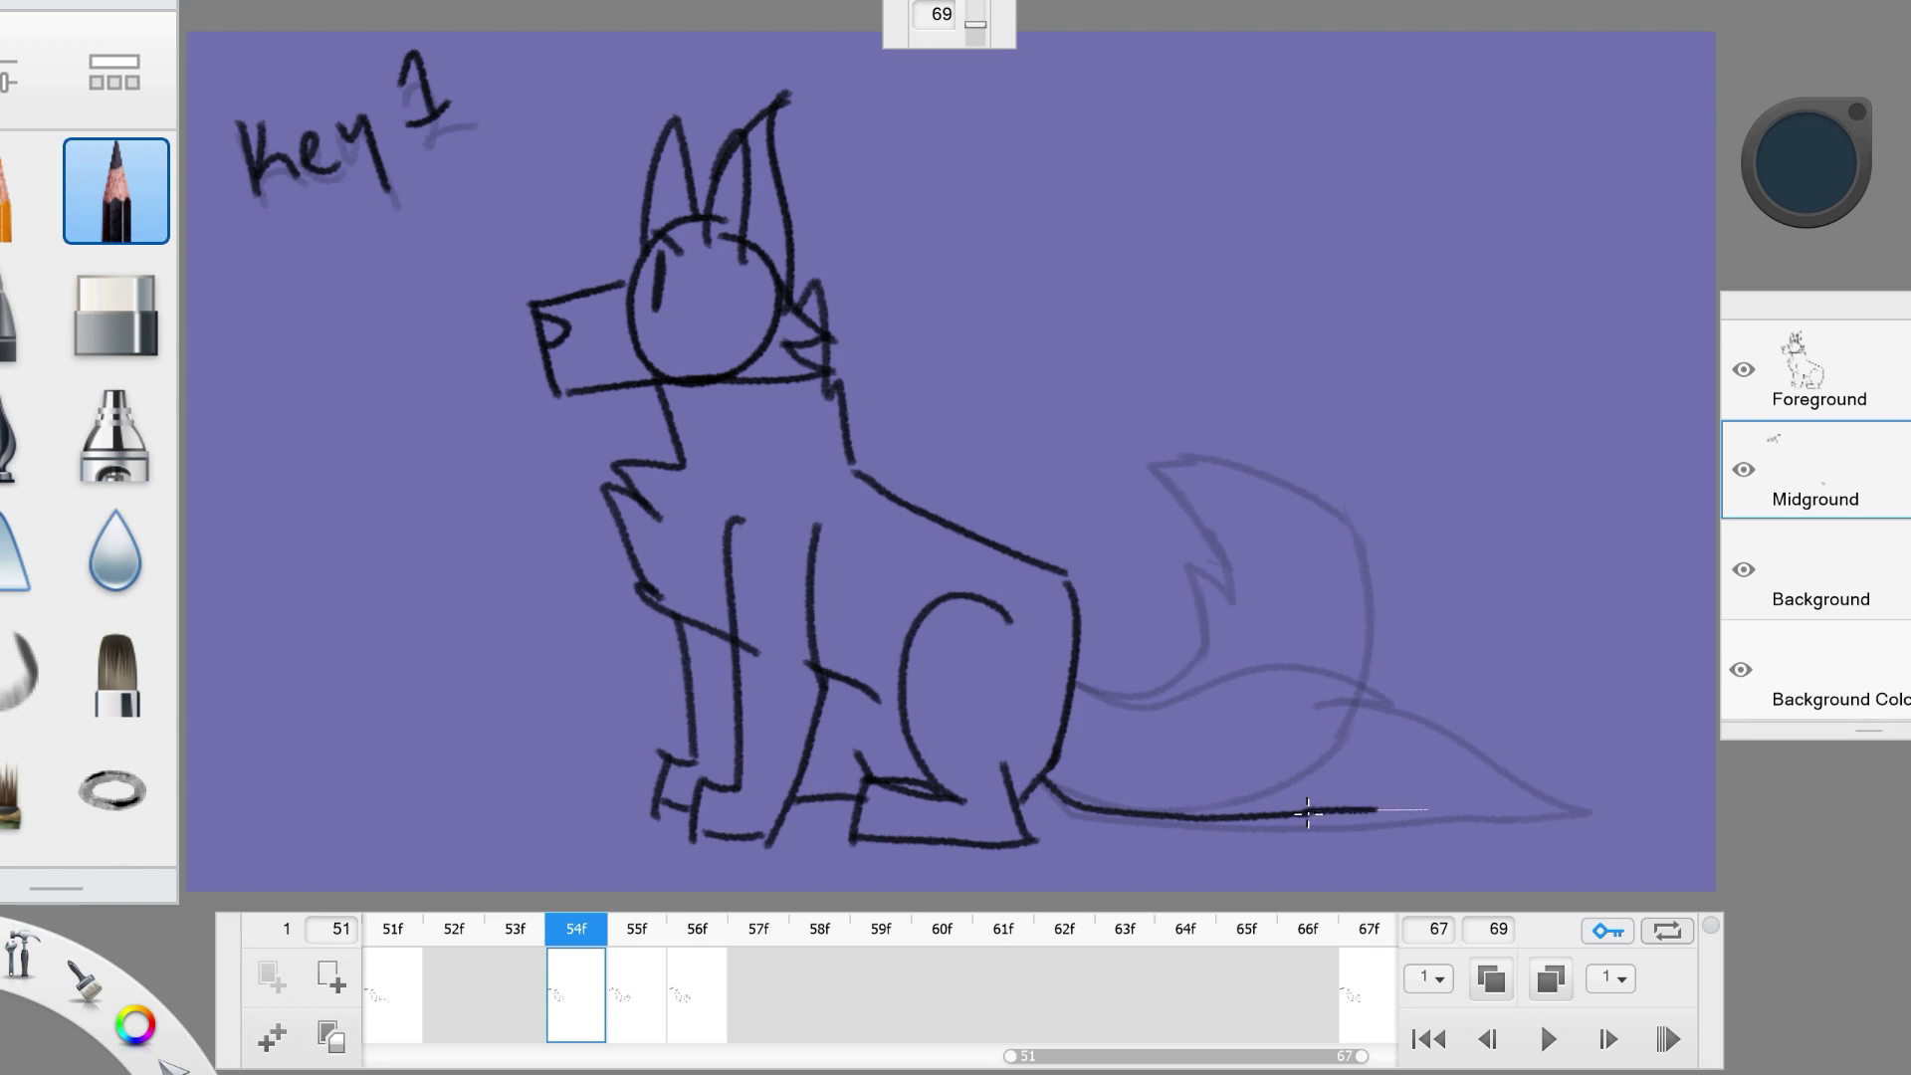
drag(1354, 803, 1568, 810)
mouse_move(1084, 685)
mouse_down()
mouse_move(1253, 635)
mouse_move(1207, 487)
mouse_move(1385, 619)
mouse_up()
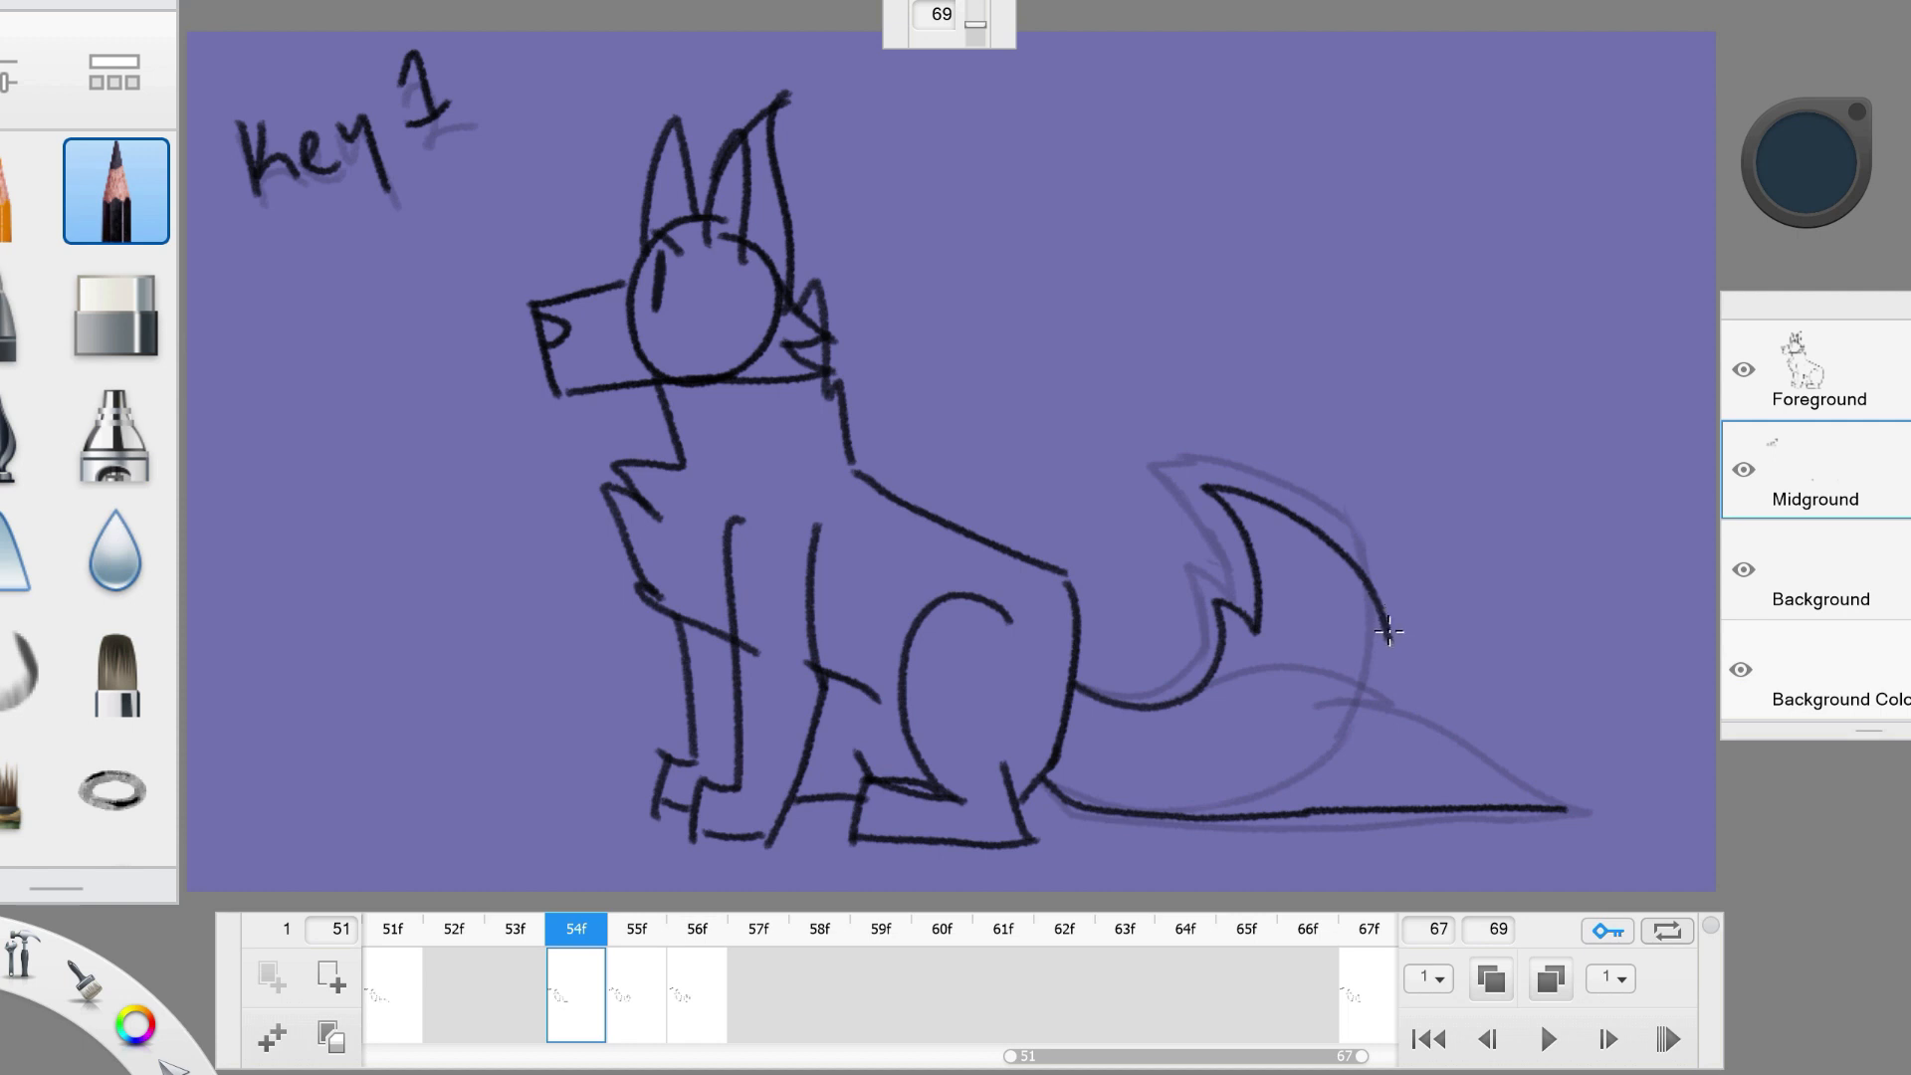
drag(1385, 618, 1571, 811)
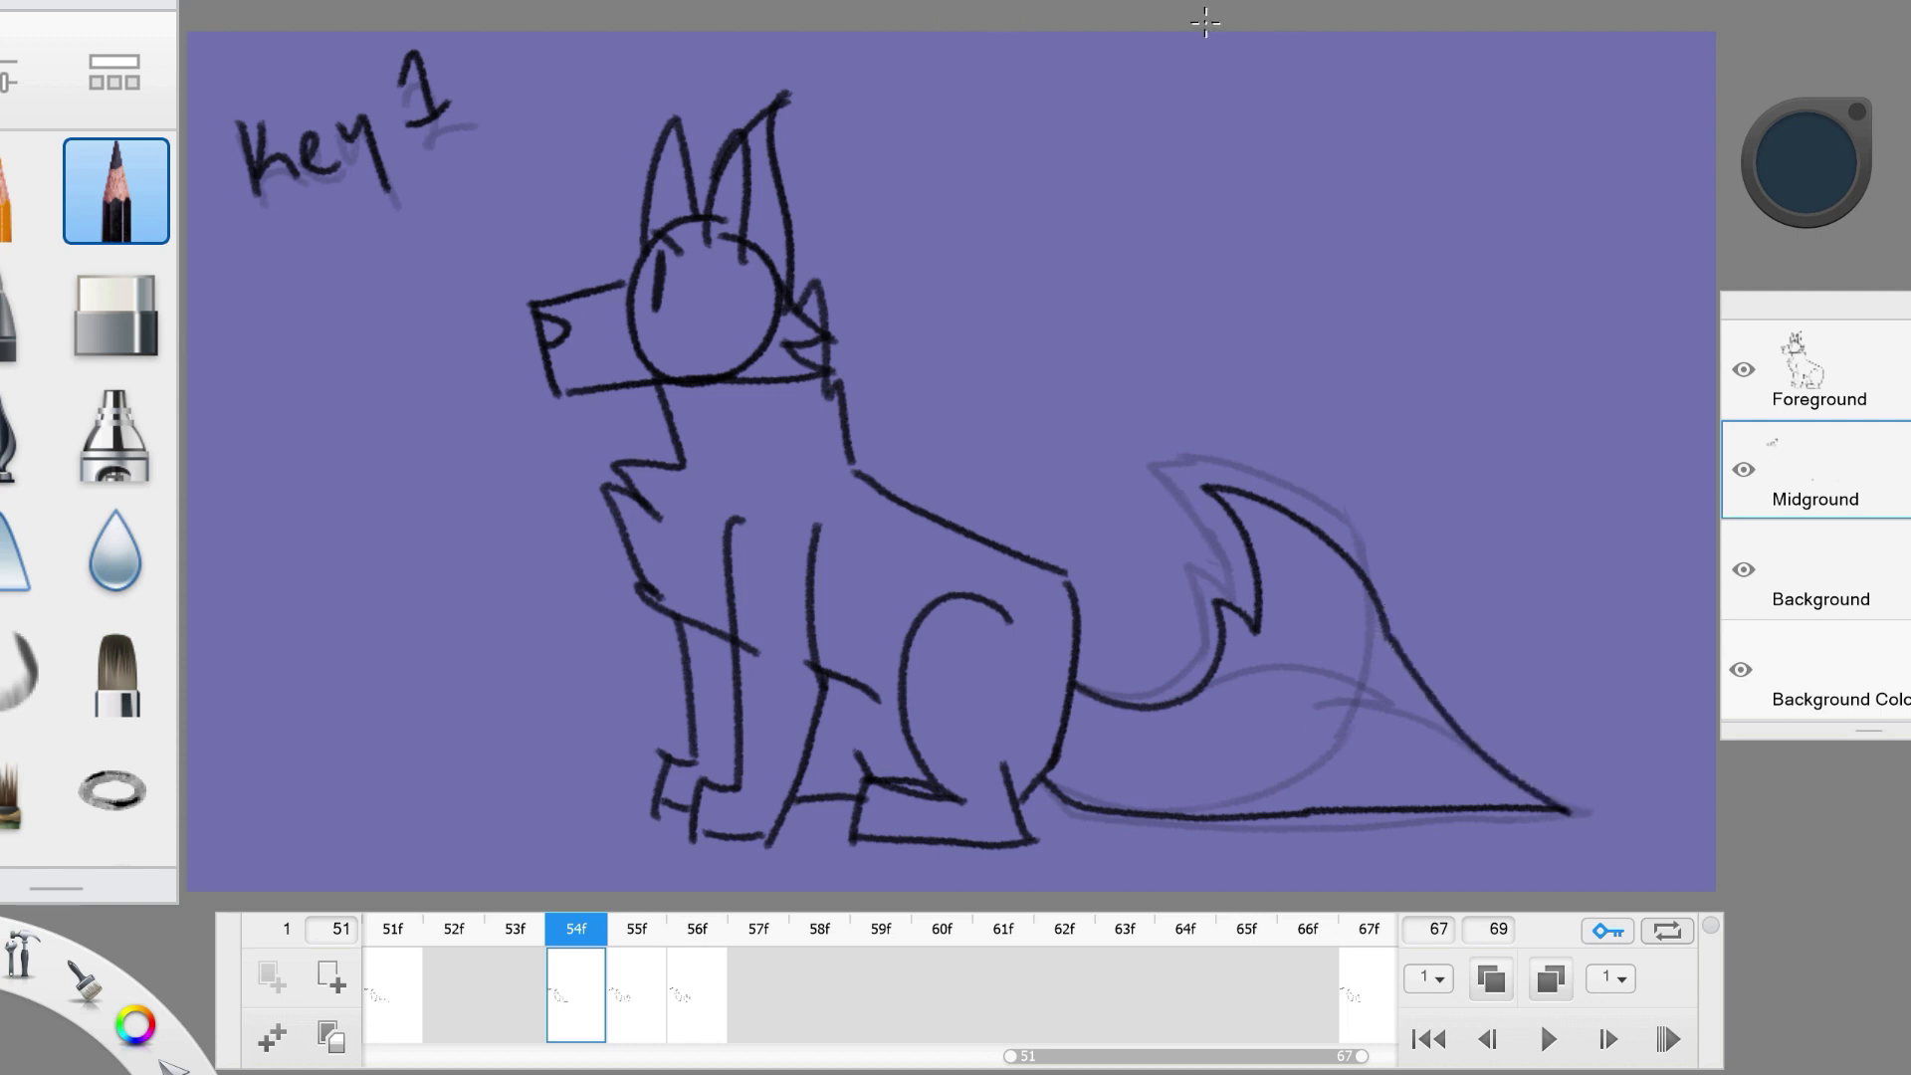
mouse_move(1320, 657)
mouse_down()
mouse_move(1265, 776)
mouse_move(1314, 613)
mouse_move(1330, 642)
mouse_up()
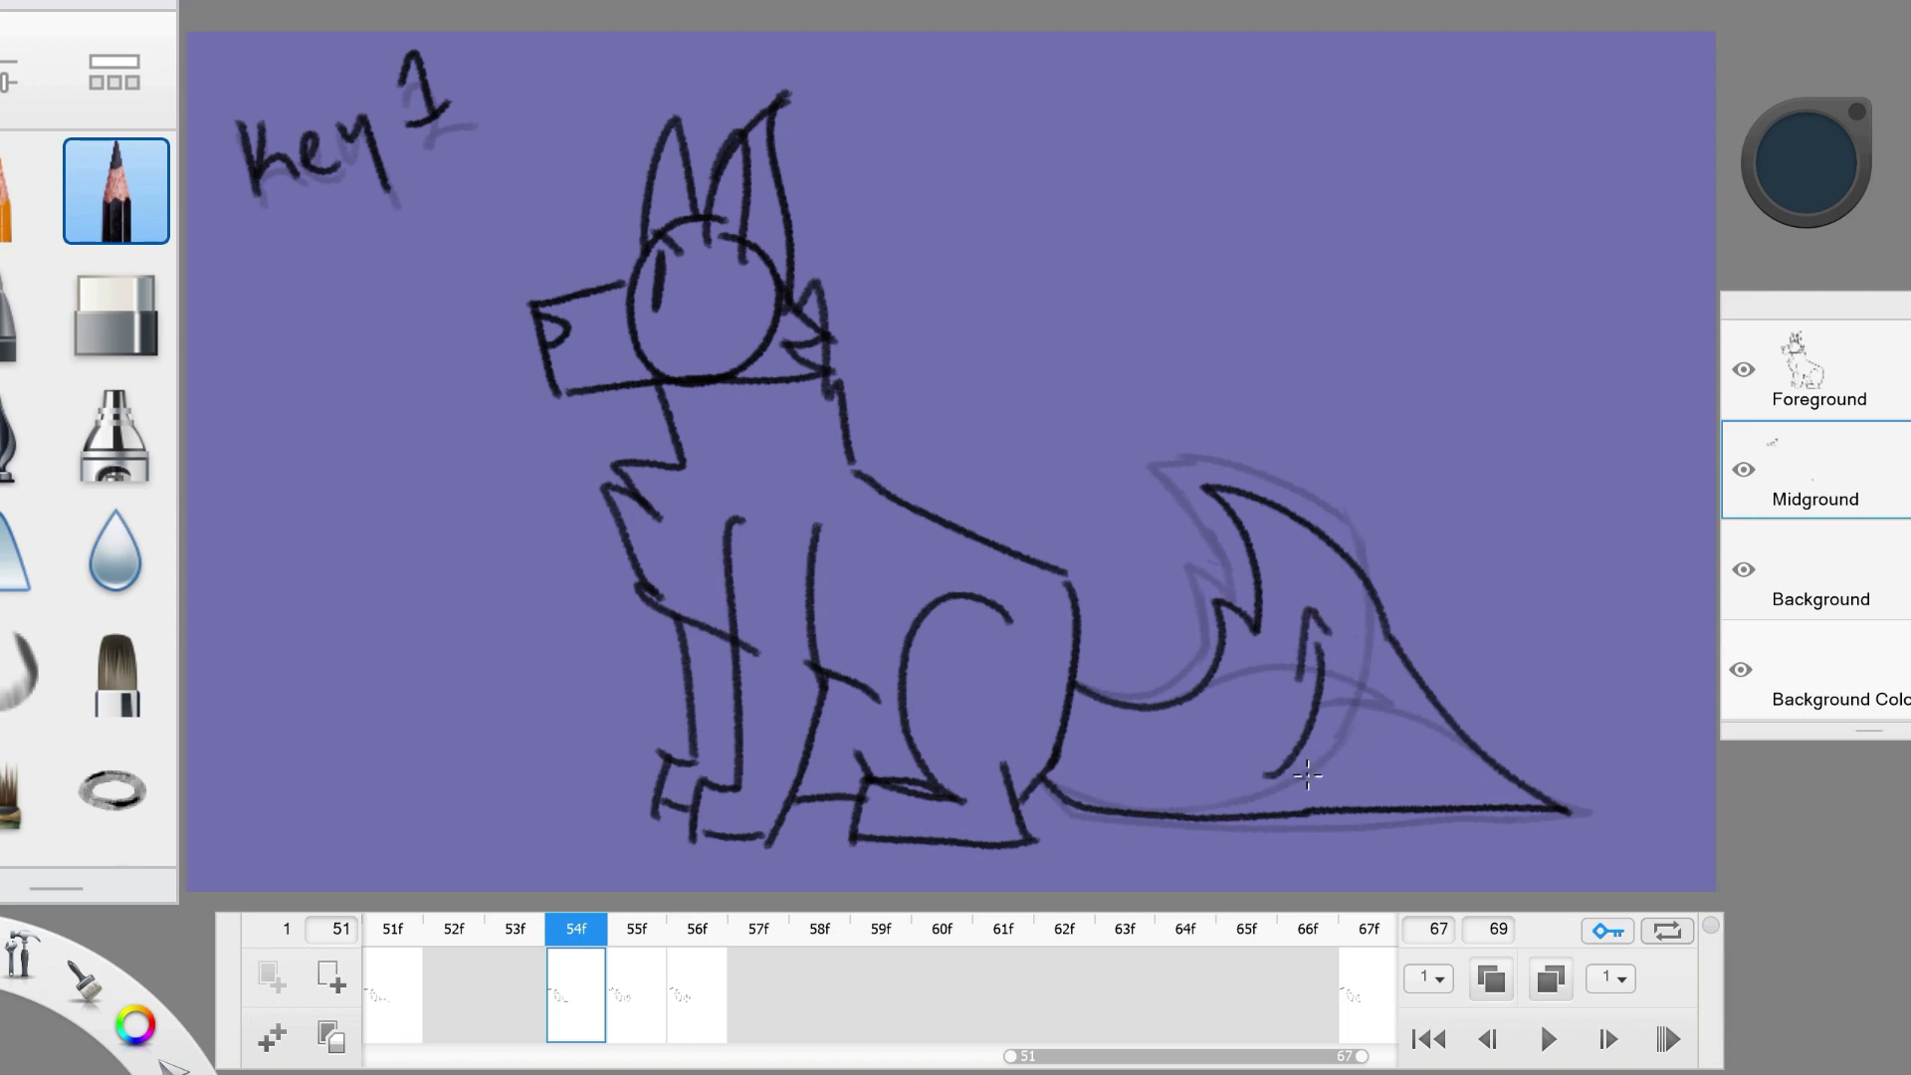